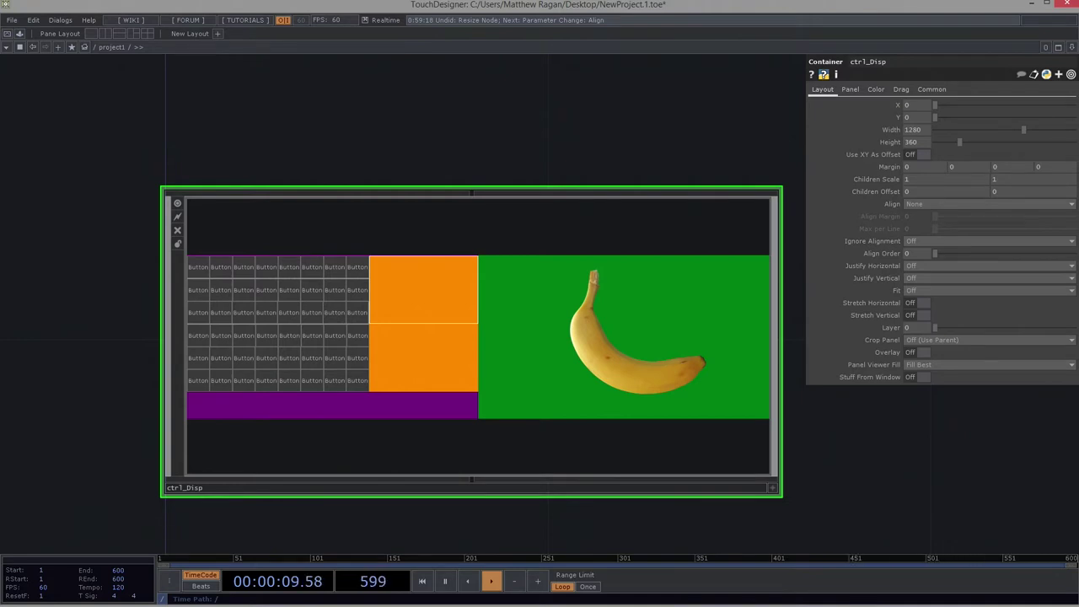
{"action": "left_click_drag", "start_coordinate": [157, 138], "coordinate": [125, 121]}
{"action": "scroll", "coordinate": [125, 121], "scroll_direction": "down", "scroll_amount": 5}
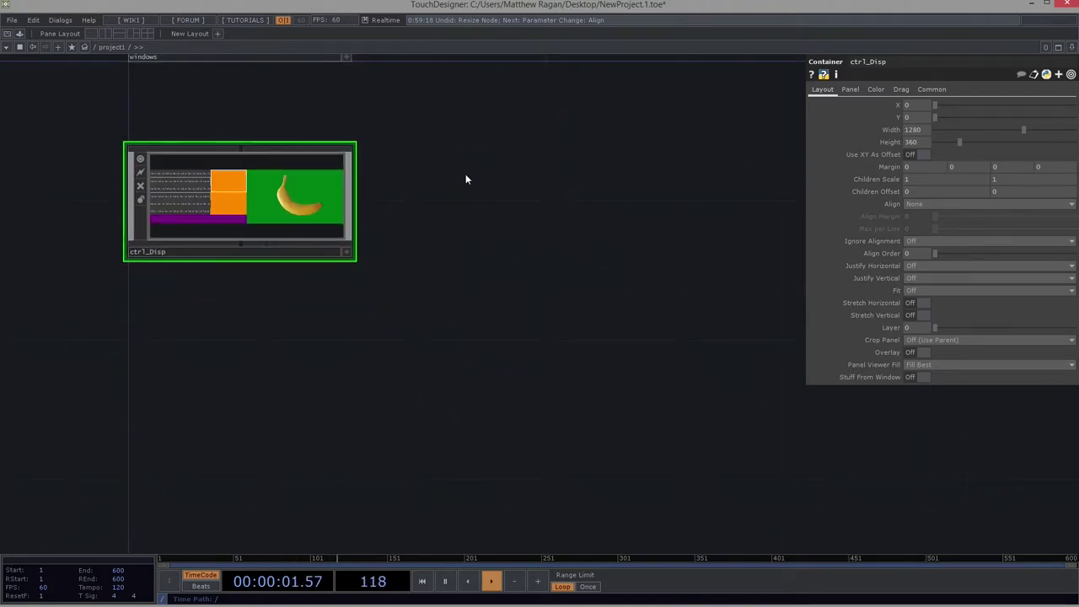
{"action": "left_click_drag", "start_coordinate": [465, 175], "coordinate": [513, 313]}
{"action": "scroll", "coordinate": [204, 378], "scroll_direction": "up", "scroll_amount": 5}
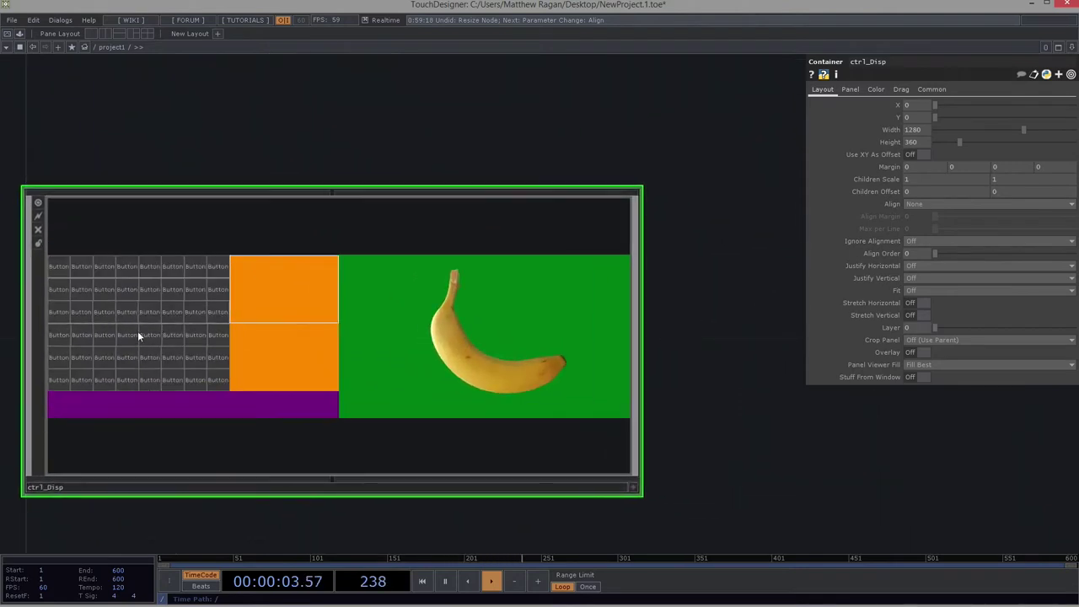
{"action": "key", "text": "shift+h"}
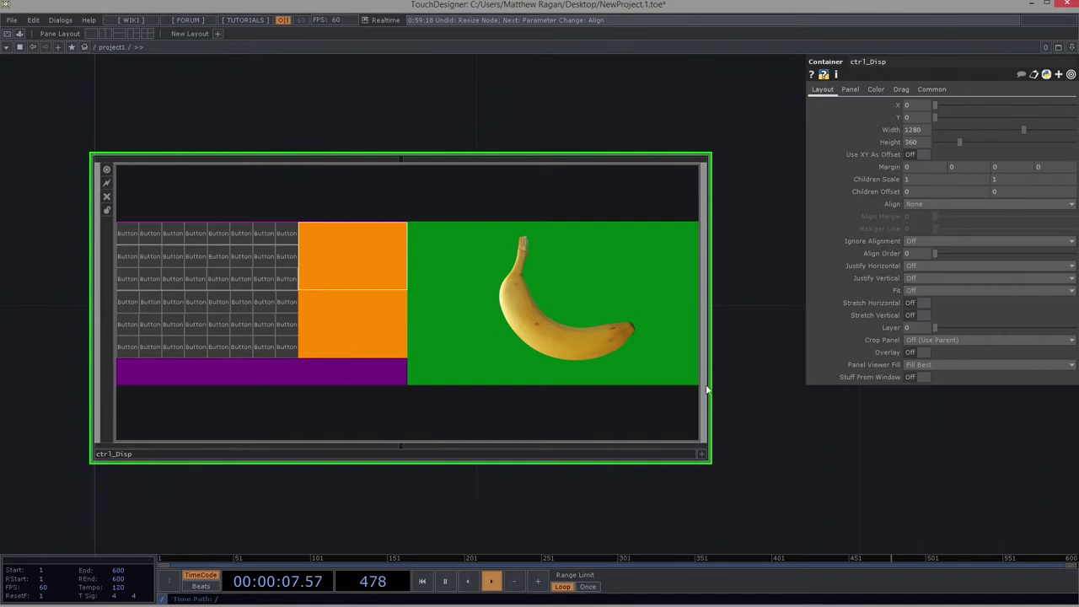
- Duplicate the ctrl_Disp container and place the copy directly beneath the original in the project1 network
{"action": "left_click_drag", "start_coordinate": [757, 404], "coordinate": [709, 250]}
{"action": "scroll", "coordinate": [706, 236], "scroll_direction": "down", "scroll_amount": 3}
{"action": "left_click_drag", "start_coordinate": [590, 333], "coordinate": [419, 509]}
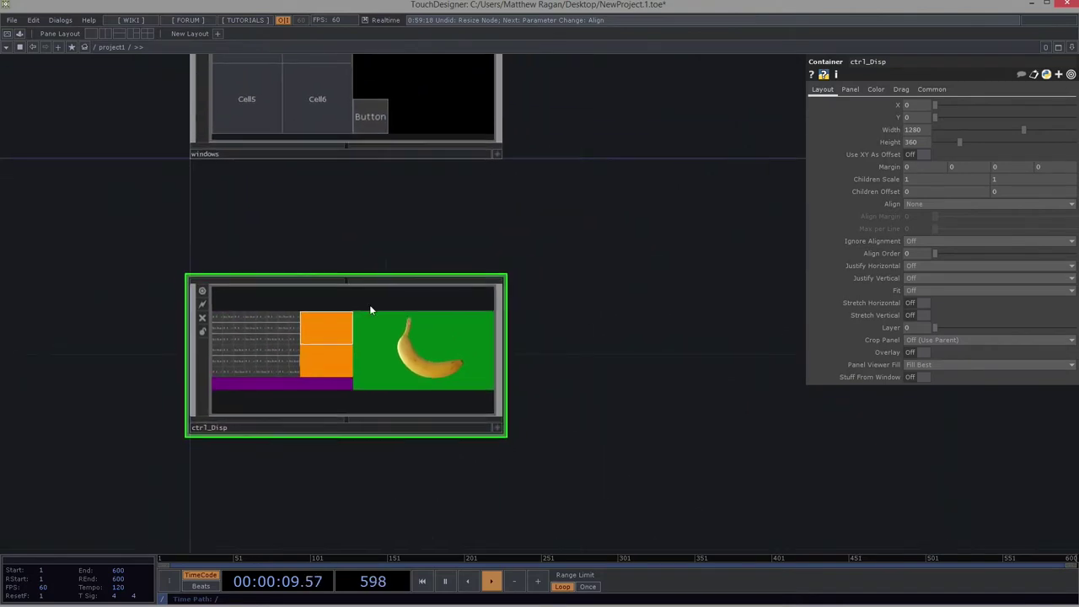
{"action": "left_click_drag", "start_coordinate": [644, 342], "coordinate": [658, 253]}
{"action": "key", "text": "ctrl+c"}
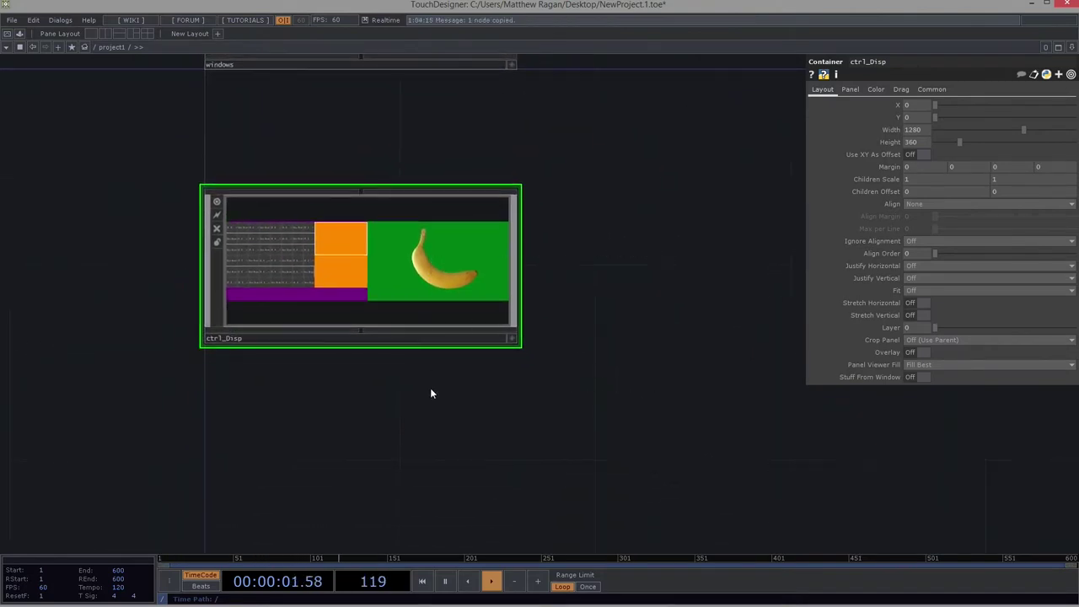
{"action": "key", "text": "ctrl+v"}
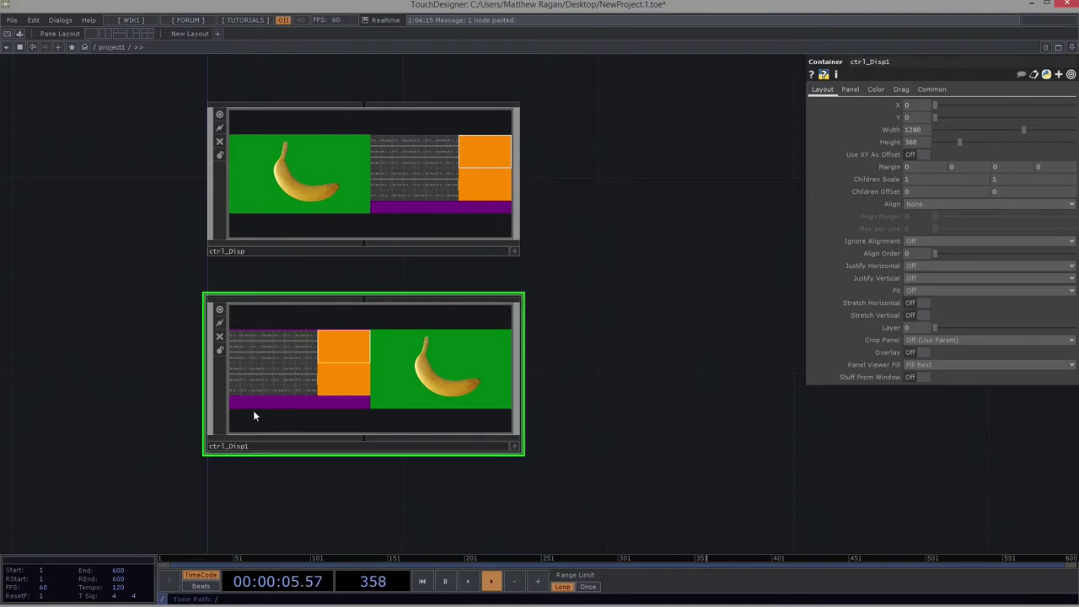
- Rename the copied ctrl_Disp container panelSelects
{"action": "left_click", "coordinate": [267, 448]}
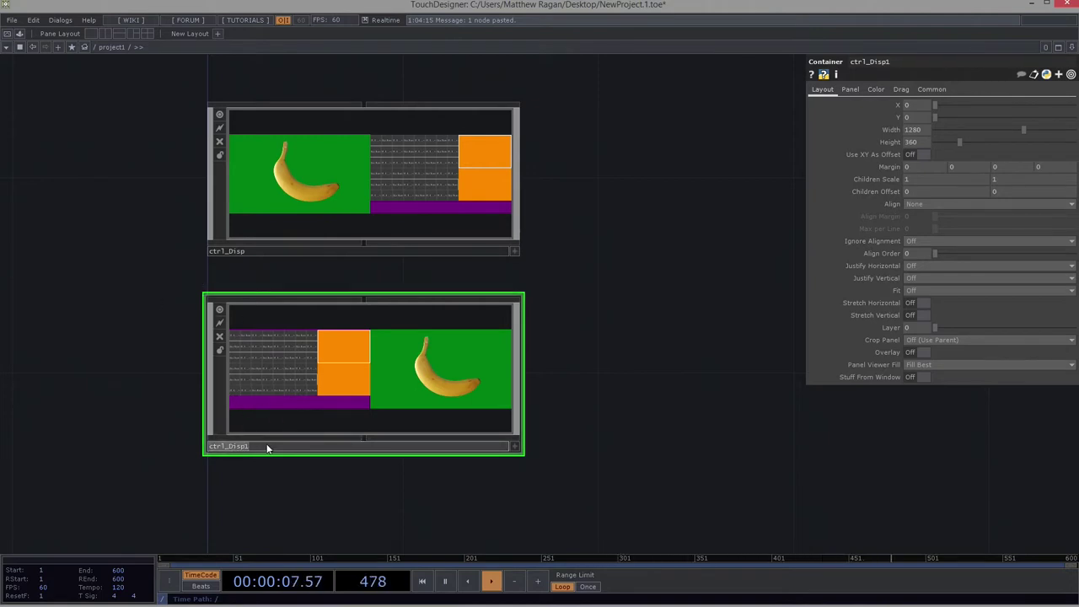
{"action": "type", "text": "panel"}
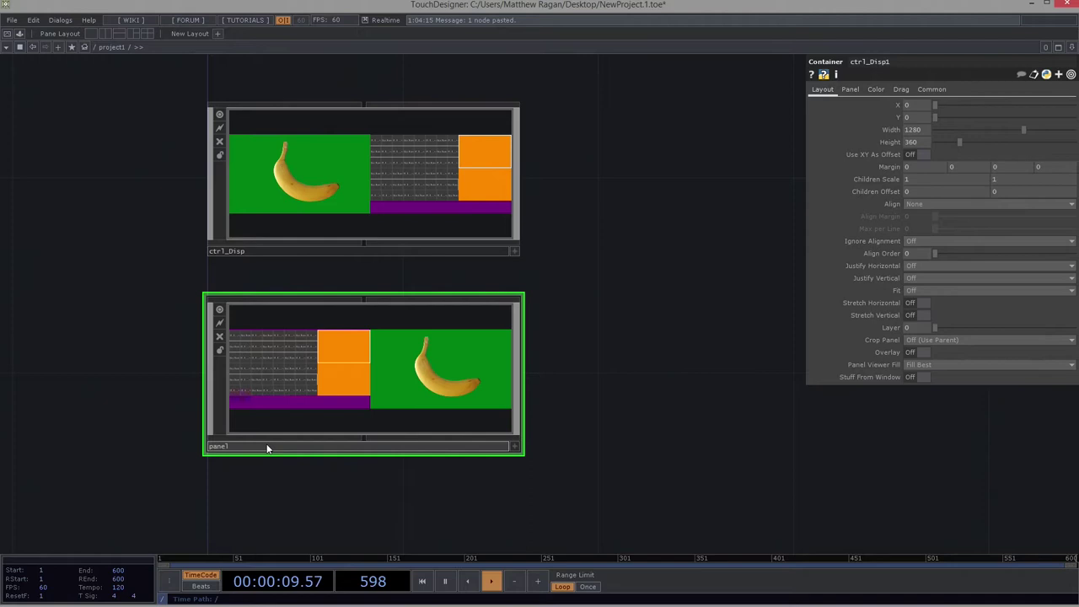
{"action": "type", "text": "Selects"}
{"action": "key", "text": "Return"}
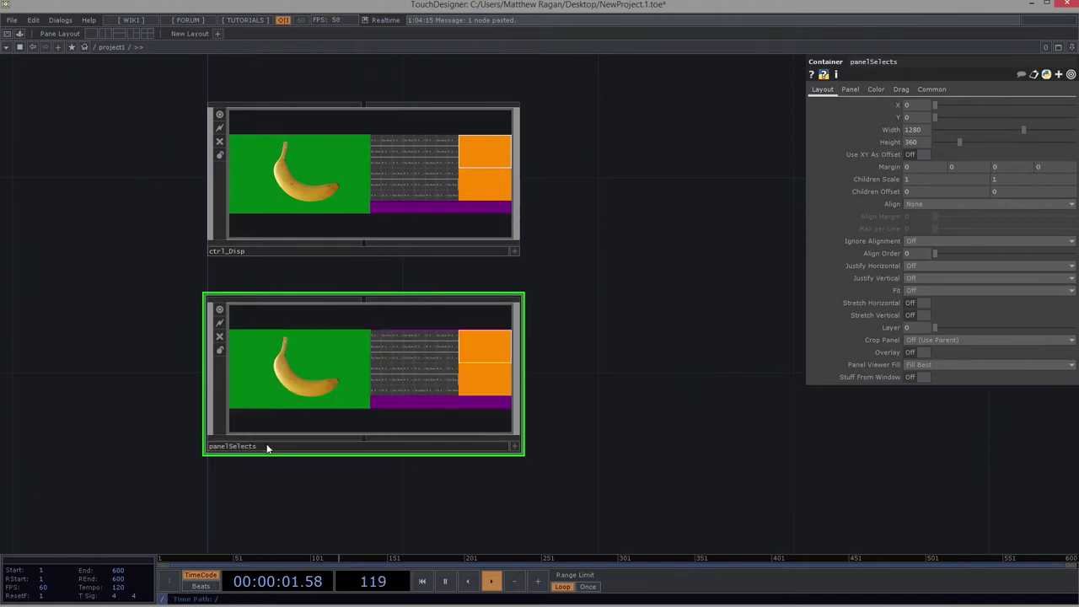
{"action": "double_click", "coordinate": [221, 310]}
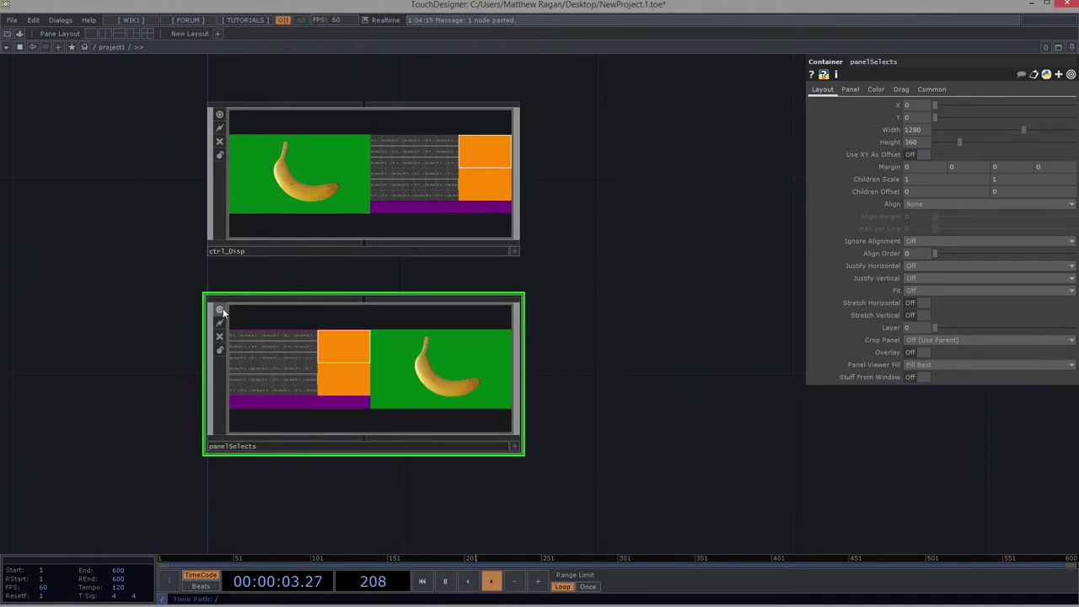
{"action": "double_click", "coordinate": [220, 114]}
{"action": "left_click_drag", "start_coordinate": [149, 243], "coordinate": [153, 219]}
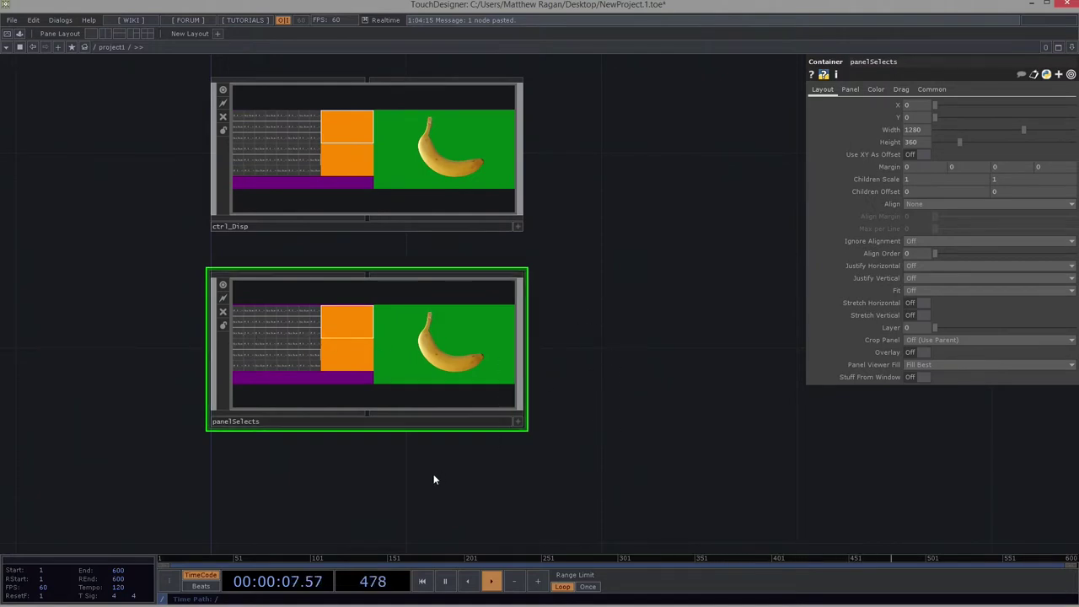
{"action": "key", "text": "ctrl+v"}
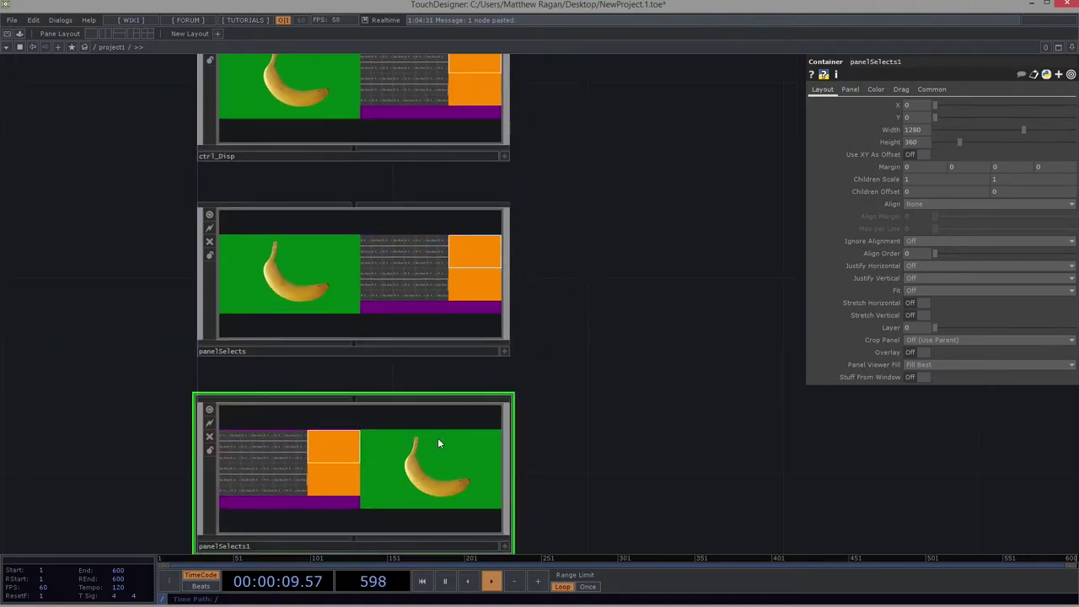
{"action": "key", "text": "Delete"}
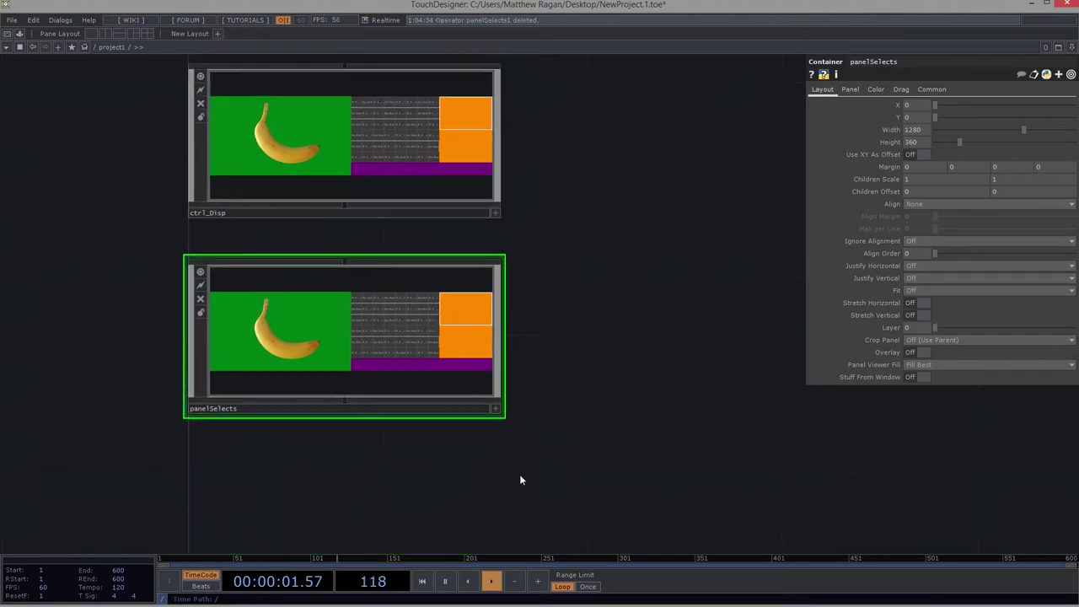
- Open the network inside the panelSelects container, with its final, interface and outPut containers
{"action": "left_click_drag", "start_coordinate": [519, 475], "coordinate": [515, 520]}
{"action": "left_click_drag", "start_coordinate": [598, 410], "coordinate": [623, 452]}
{"action": "middle_click_drag", "start_coordinate": [339, 423], "coordinate": [312, 426]}
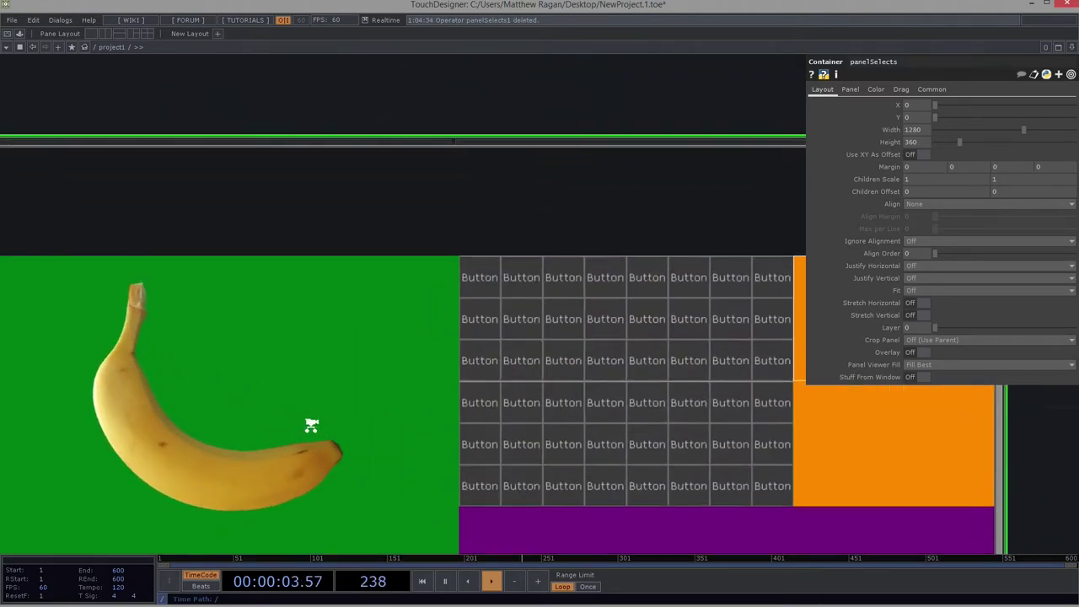
{"action": "scroll", "coordinate": [311, 425], "scroll_direction": "up", "scroll_amount": 2}
{"action": "left_click_drag", "start_coordinate": [127, 263], "coordinate": [565, 447]}
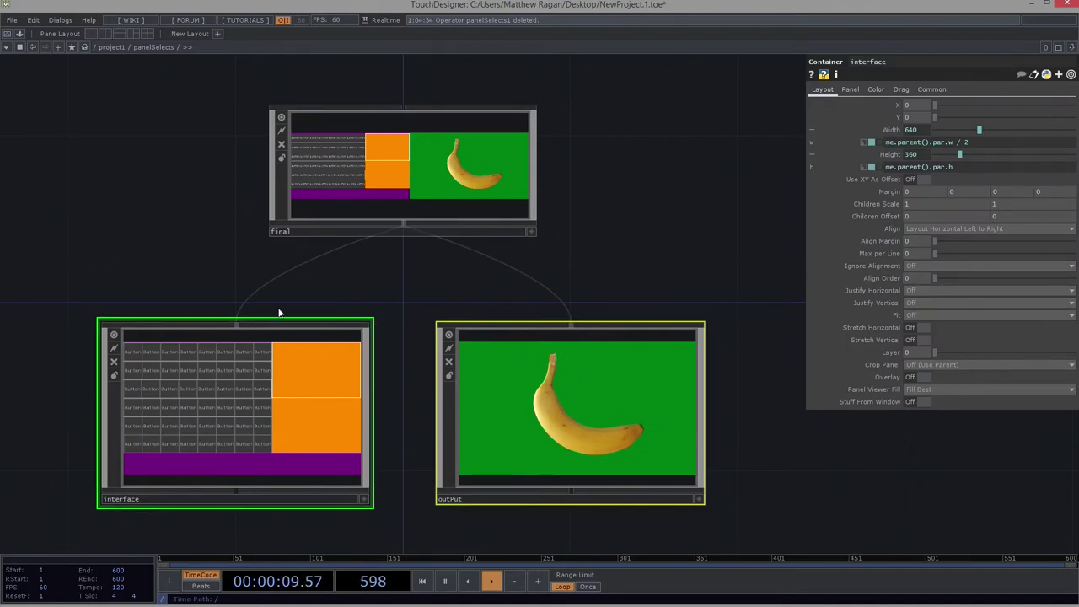
{"action": "scroll", "coordinate": [187, 287], "scroll_direction": "down", "scroll_amount": 4}
{"action": "scroll", "coordinate": [305, 288], "scroll_direction": "up", "scroll_amount": 6}
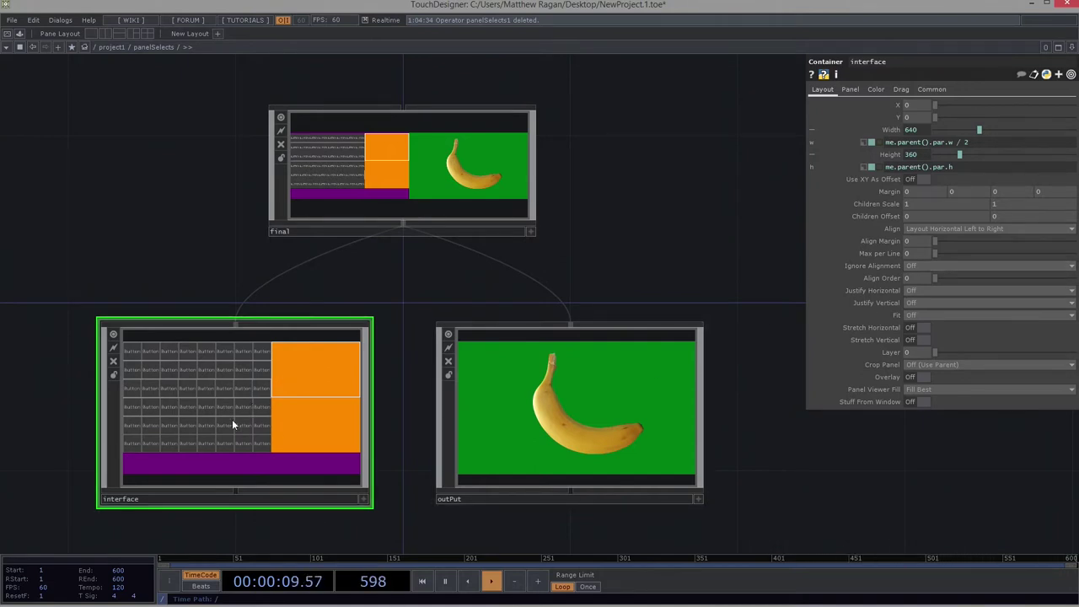
- Set the Align Order of the outPut container to 1 in its layout parameters
{"action": "left_click", "coordinate": [599, 390]}
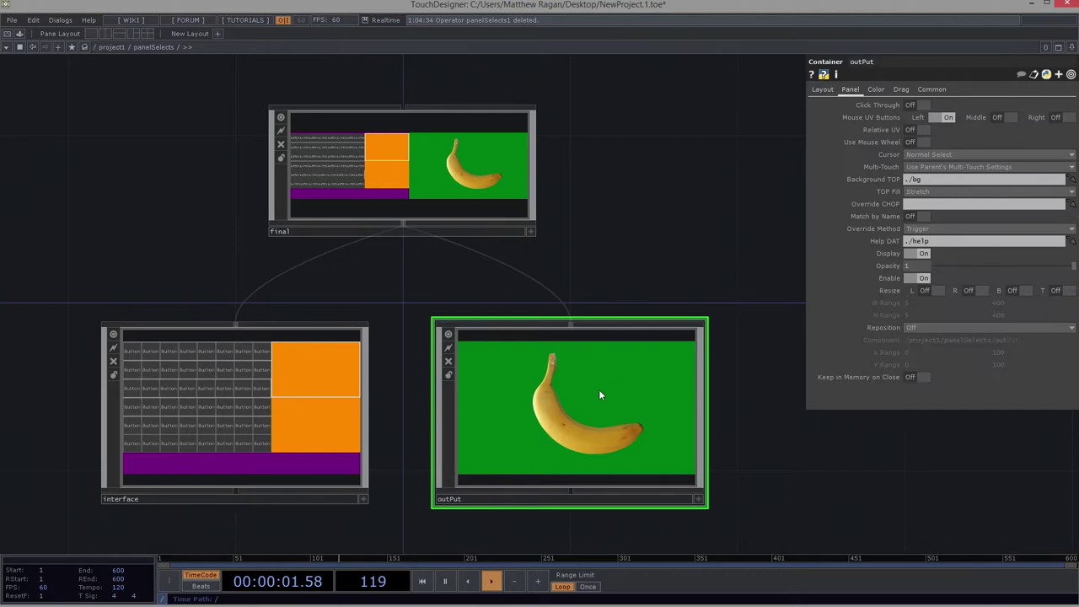
{"action": "left_click", "coordinate": [823, 89]}
{"action": "left_click_drag", "start_coordinate": [908, 279], "coordinate": [883, 277]}
{"action": "type", "text": "1"}
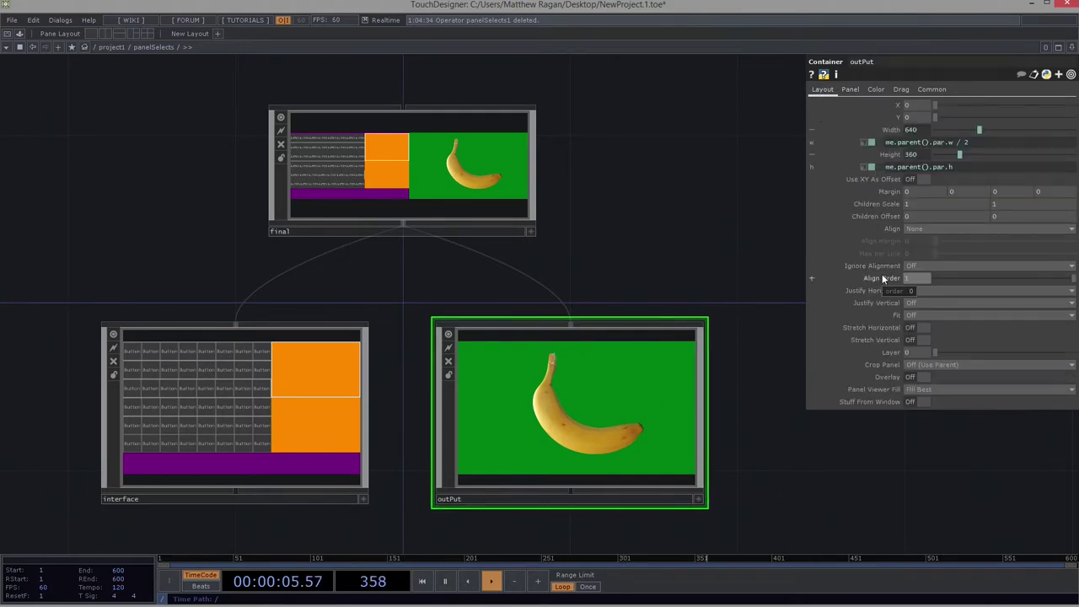
{"action": "left_click", "coordinate": [728, 232]}
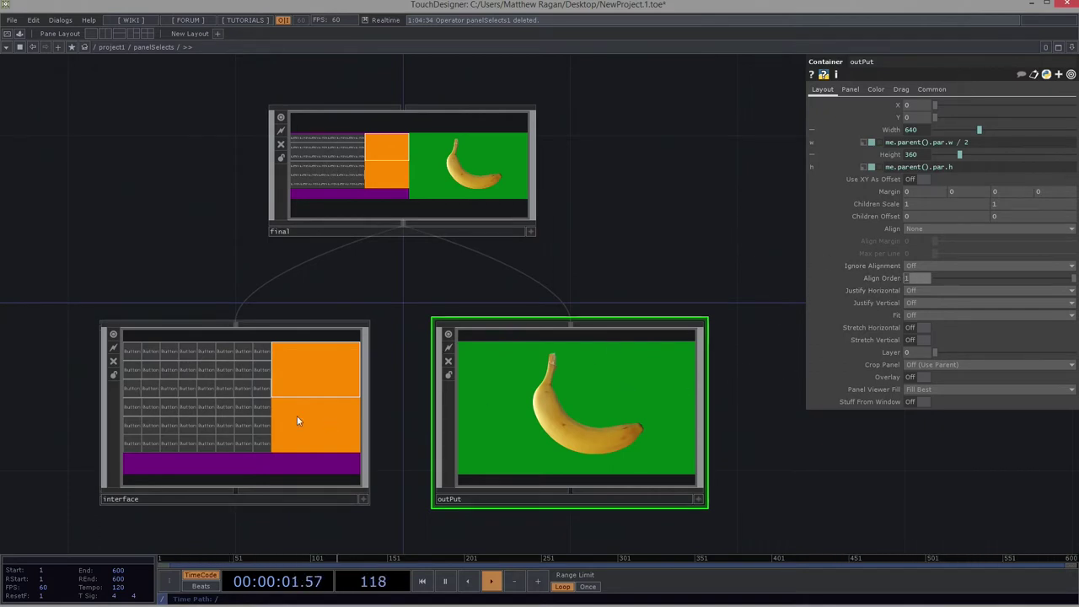
- Set the Align Order of the outPut container back to 0
{"action": "double_click", "coordinate": [920, 279]}
{"action": "type", "text": "0"}
{"action": "key", "text": "Return"}
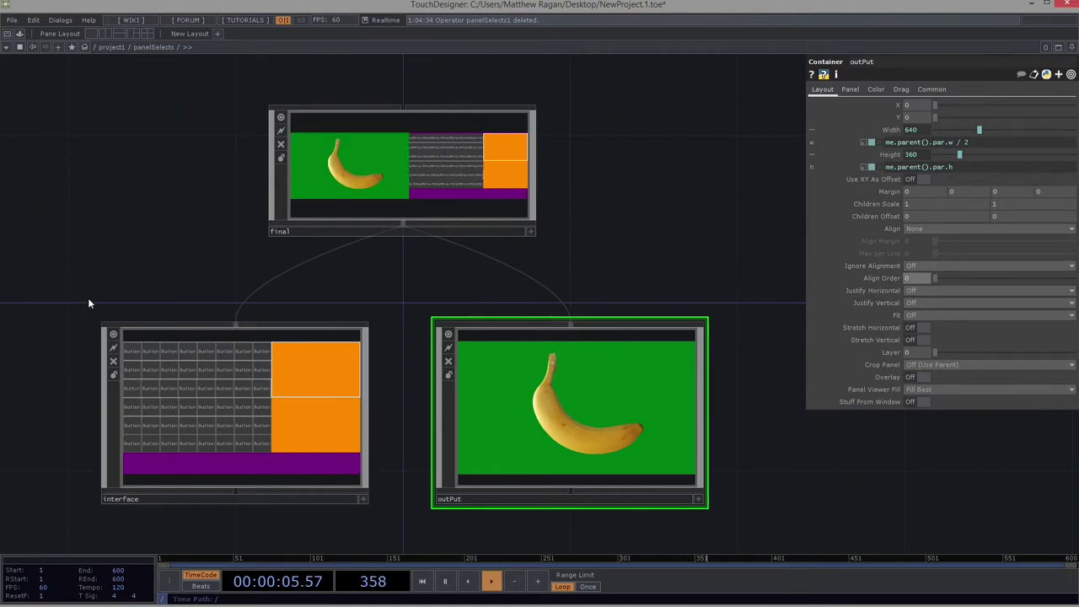
- Set the Align Order of the interface container to 1
{"action": "left_click", "coordinate": [110, 329]}
{"action": "left_click", "coordinate": [926, 277]}
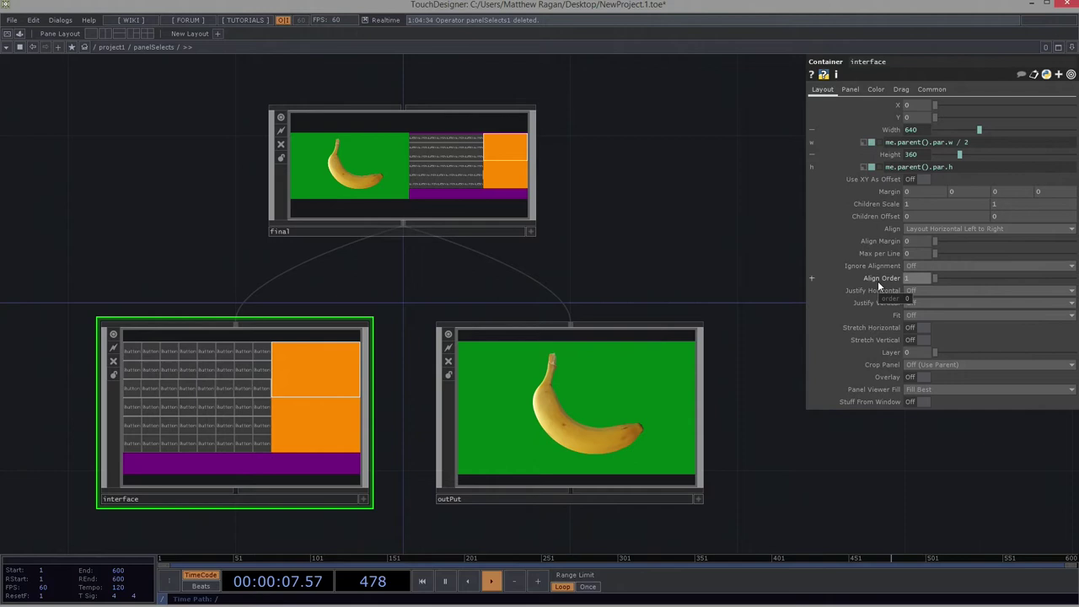
{"action": "type", "text": "1"}
{"action": "key", "text": "Return"}
- Set the Align Order of the outPut container to 1 and return to the project1 network
{"action": "left_click", "coordinate": [687, 400]}
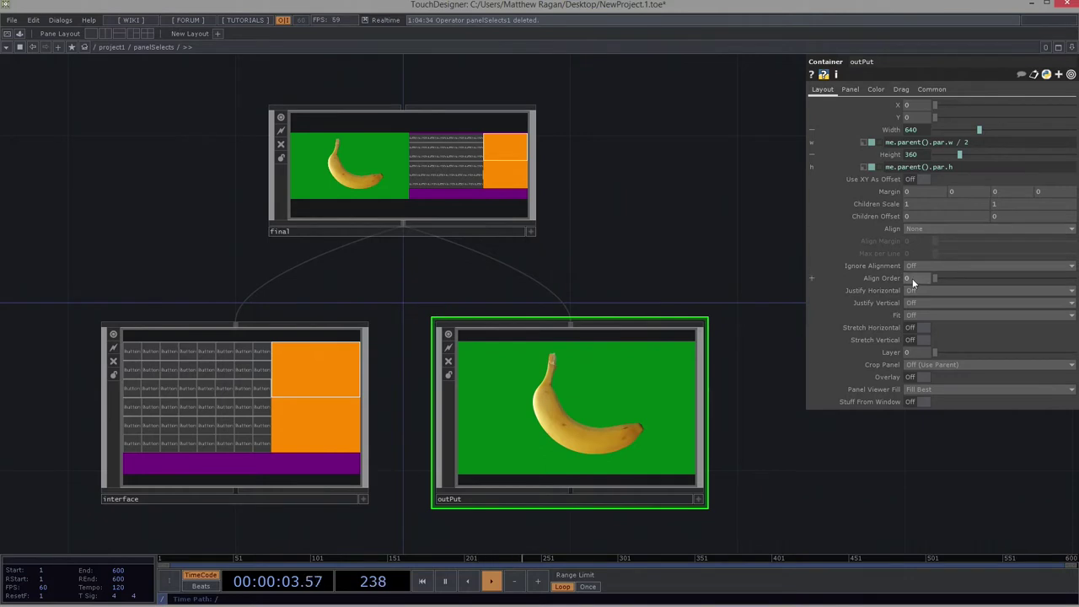
{"action": "left_click_drag", "start_coordinate": [913, 278], "coordinate": [920, 279]}
{"action": "left_click", "coordinate": [921, 278]}
{"action": "type", "text": "1"}
{"action": "key", "text": "Return"}
{"action": "scroll", "coordinate": [637, 251], "scroll_direction": "down", "scroll_amount": 5}
{"action": "scroll", "coordinate": [636, 252], "scroll_direction": "down", "scroll_amount": 2}
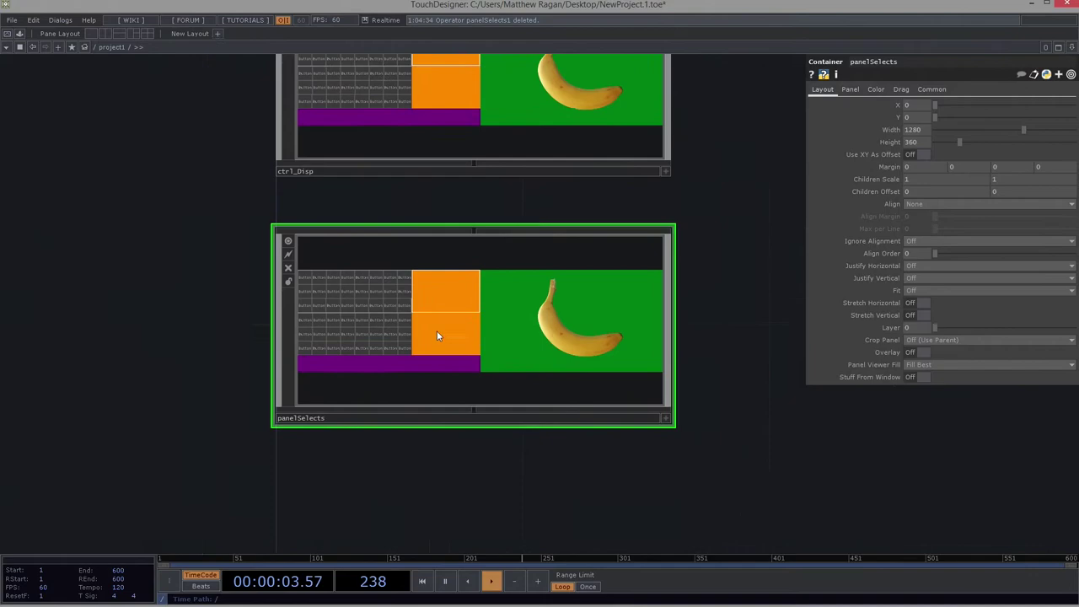
- Open the network of the interface container inside panelSelects
{"action": "scroll", "coordinate": [393, 364], "scroll_direction": "up", "scroll_amount": 4}
{"action": "key", "text": "p"}
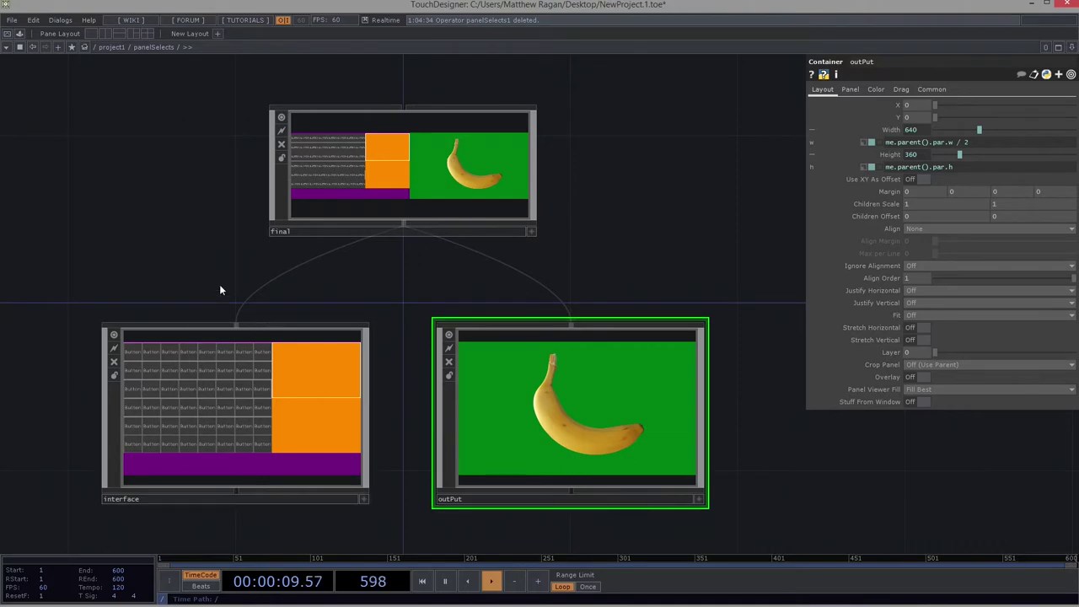
{"action": "left_click_drag", "start_coordinate": [219, 289], "coordinate": [354, 232]}
{"action": "scroll", "coordinate": [337, 386], "scroll_direction": "up", "scroll_amount": 5}
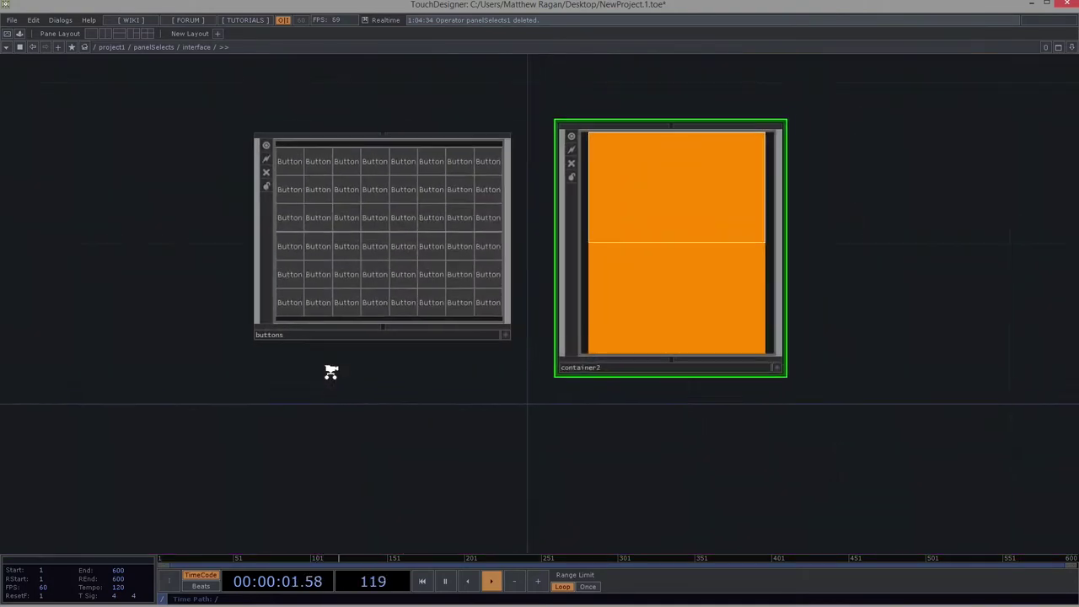
- Duplicate the buttons container and place the copy directly beneath the original
{"action": "left_click_drag", "start_coordinate": [617, 321], "coordinate": [410, 326]}
{"action": "left_click", "coordinate": [371, 320]}
{"action": "key", "text": "ctrl+c"}
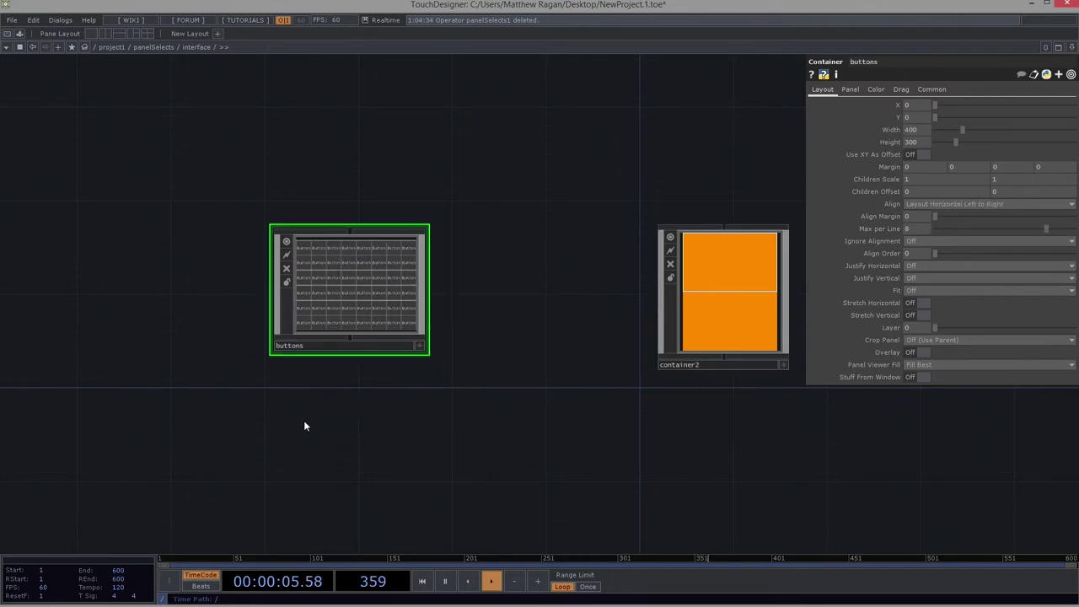
{"action": "key", "text": "ctrl+v"}
{"action": "scroll", "coordinate": [287, 407], "scroll_direction": "up", "scroll_amount": 5}
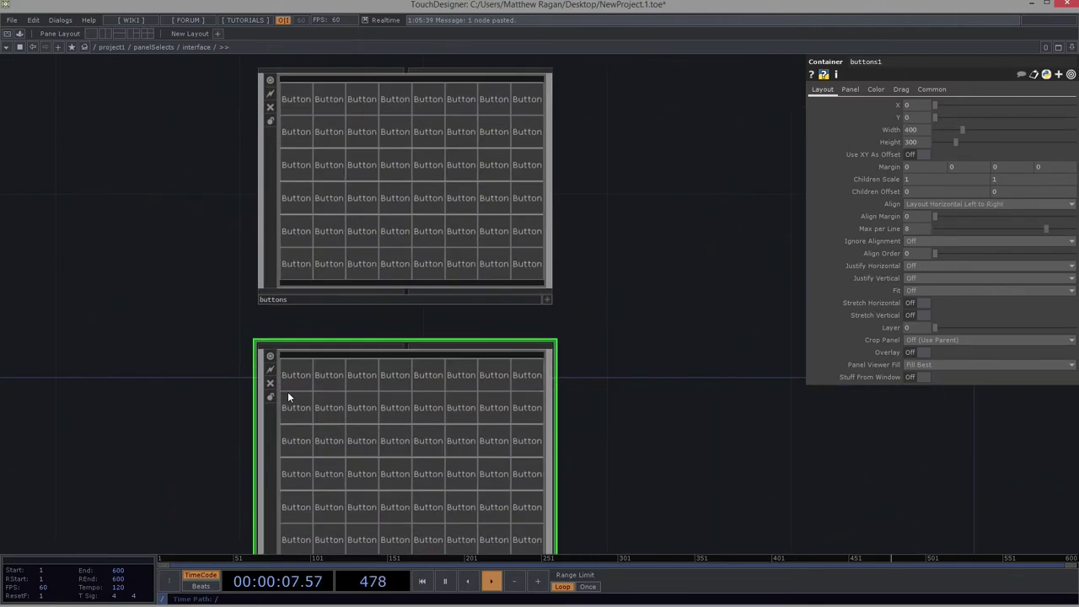
{"action": "scroll", "coordinate": [279, 401], "scroll_direction": "down", "scroll_amount": 2}
{"action": "left_click_drag", "start_coordinate": [405, 432], "coordinate": [297, 431]}
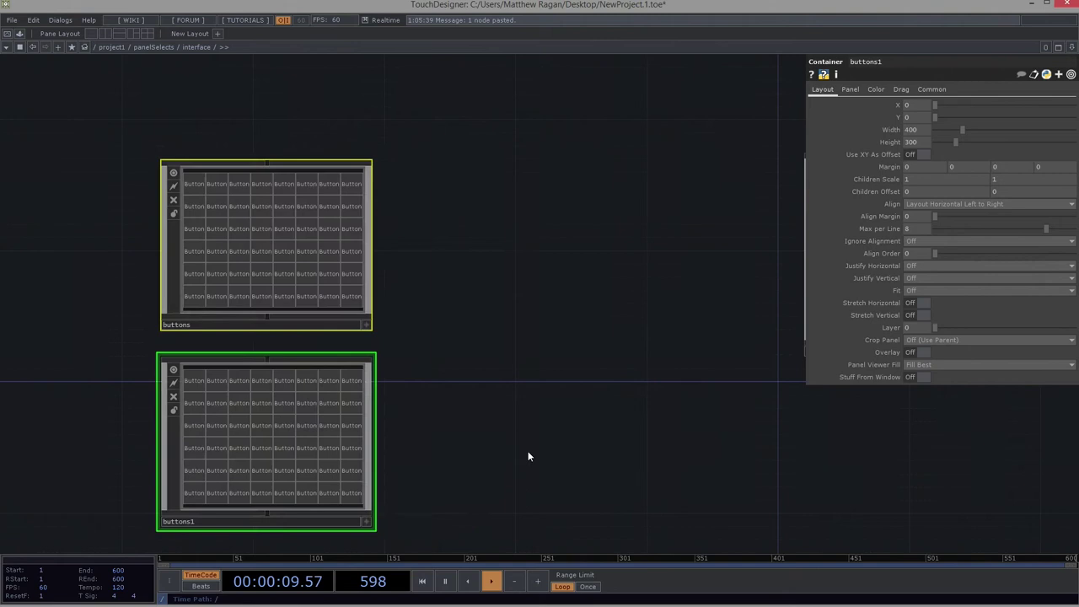
{"action": "left_click_drag", "start_coordinate": [530, 456], "coordinate": [598, 418]}
- Rename the copied buttons container knobs
{"action": "double_click", "coordinate": [321, 487]}
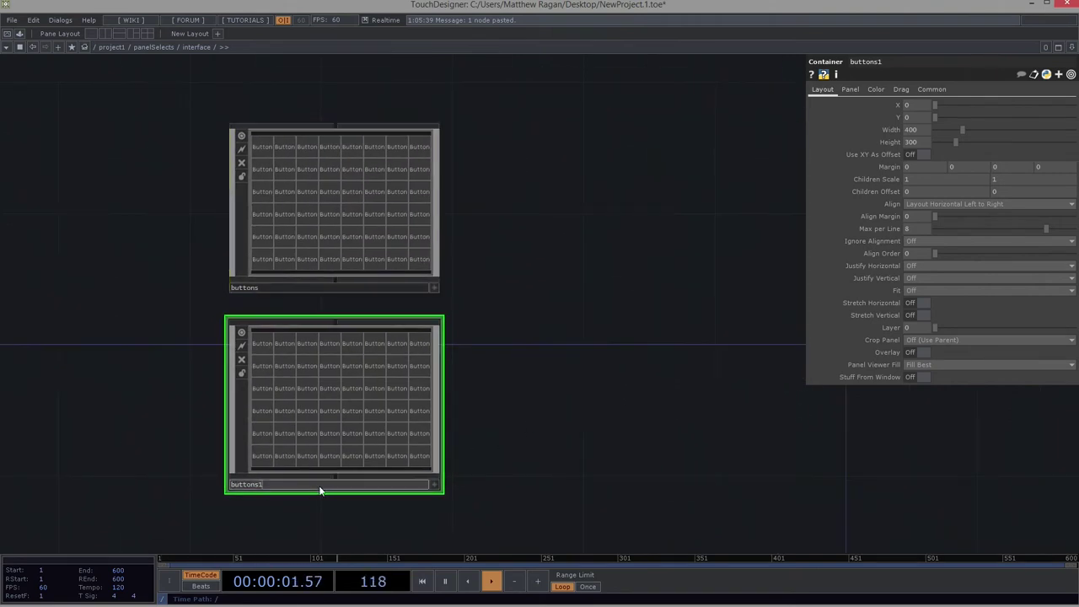
{"action": "type", "text": "knobs"}
{"action": "key", "text": "Return"}
{"action": "left_click_drag", "start_coordinate": [543, 358], "coordinate": [548, 362]}
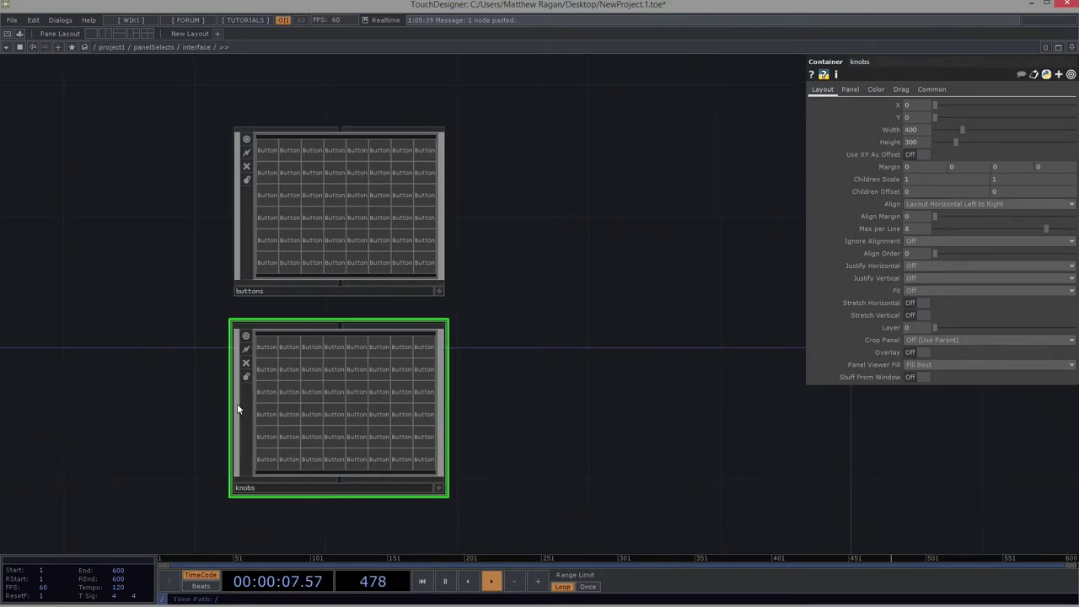
- Open the network inside the knobs container, showing its button1 master and replicator1
{"action": "left_click_drag", "start_coordinate": [636, 356], "coordinate": [684, 296]}
{"action": "scroll", "coordinate": [382, 338], "scroll_direction": "up", "scroll_amount": 5}
{"action": "scroll", "coordinate": [382, 338], "scroll_direction": "up", "scroll_amount": 4}
{"action": "left_click_drag", "start_coordinate": [296, 368], "coordinate": [287, 531]}
{"action": "scroll", "coordinate": [262, 320], "scroll_direction": "up", "scroll_amount": 5}
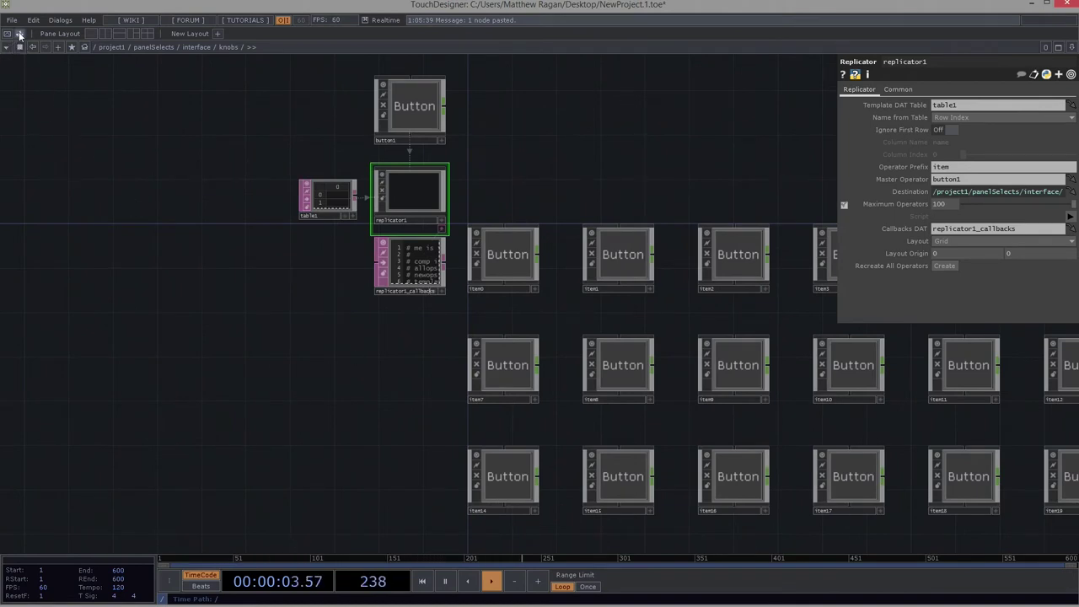
- Add the TUIK Sliders knob component from the palette to the knobs network
{"action": "left_click", "coordinate": [20, 33]}
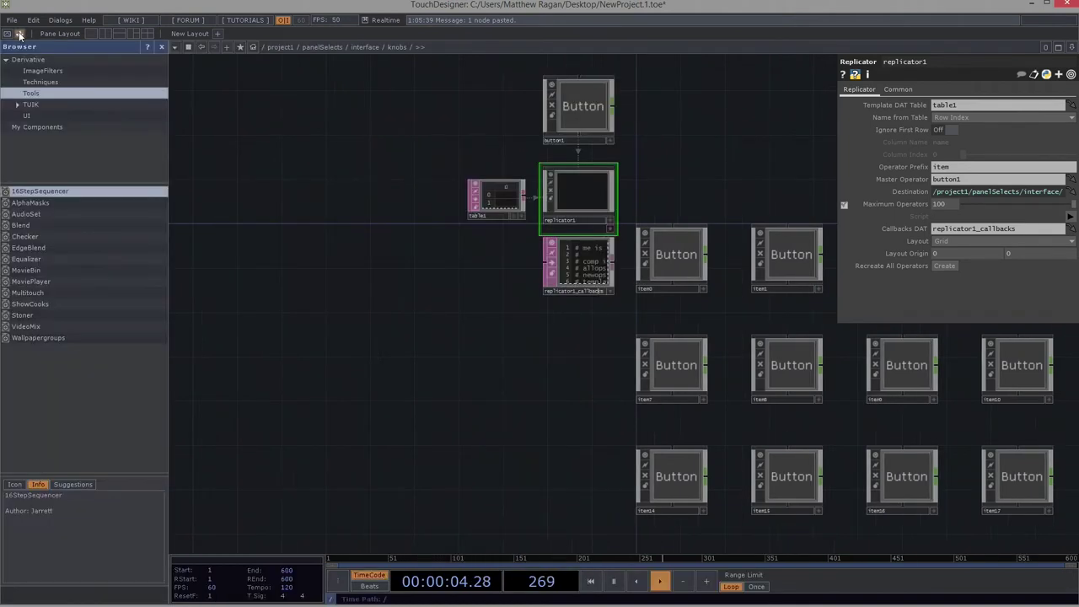
{"action": "left_click", "coordinate": [20, 106]}
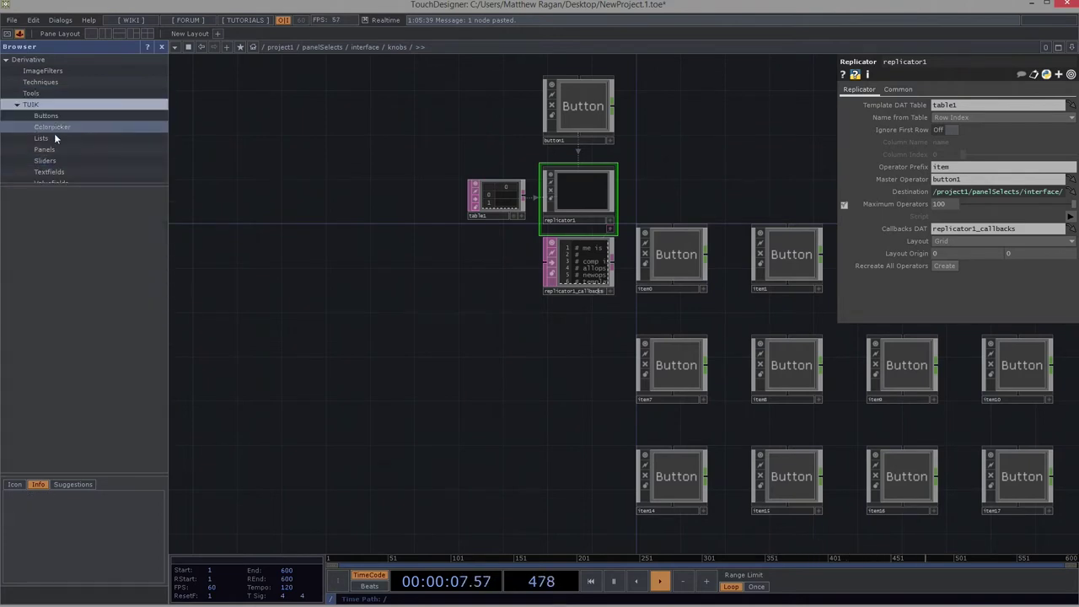
{"action": "left_click", "coordinate": [47, 160]}
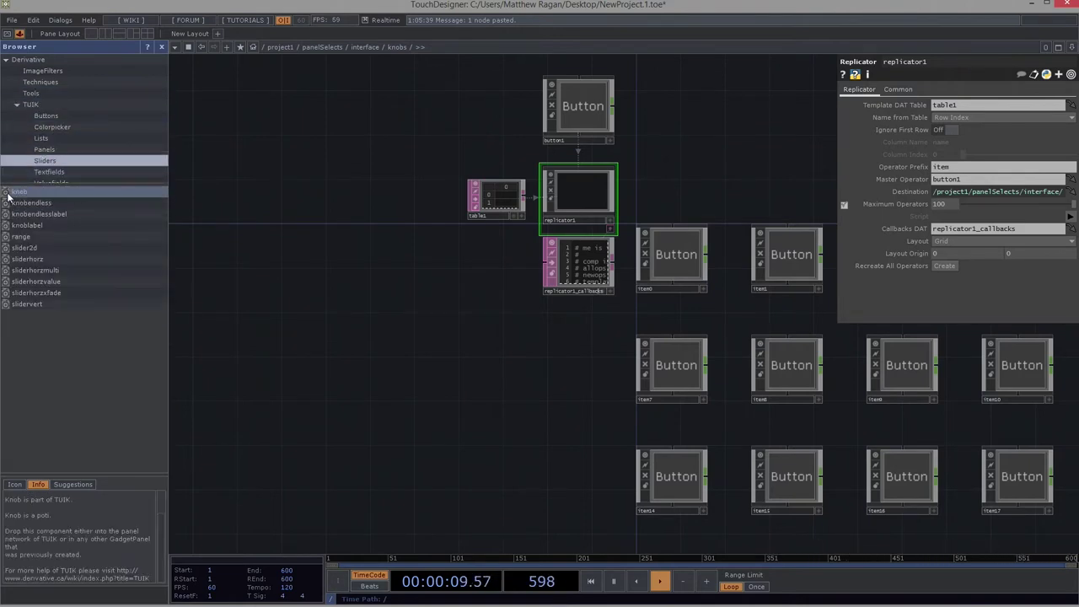
{"action": "left_click_drag", "start_coordinate": [19, 194], "coordinate": [340, 203]}
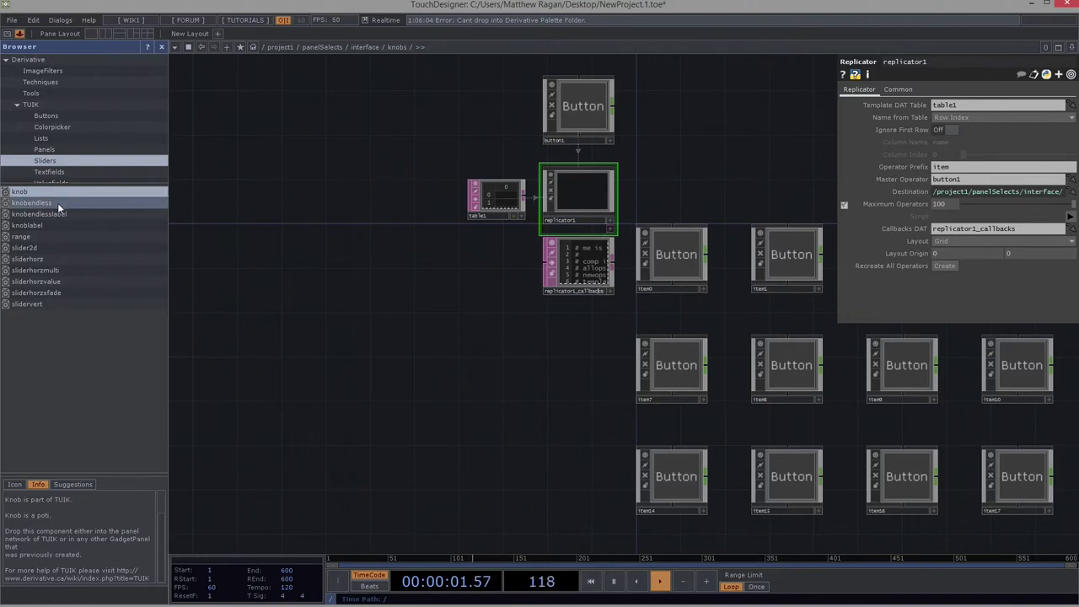
{"action": "left_click_drag", "start_coordinate": [19, 193], "coordinate": [260, 234]}
{"action": "left_click", "coordinate": [162, 47]}
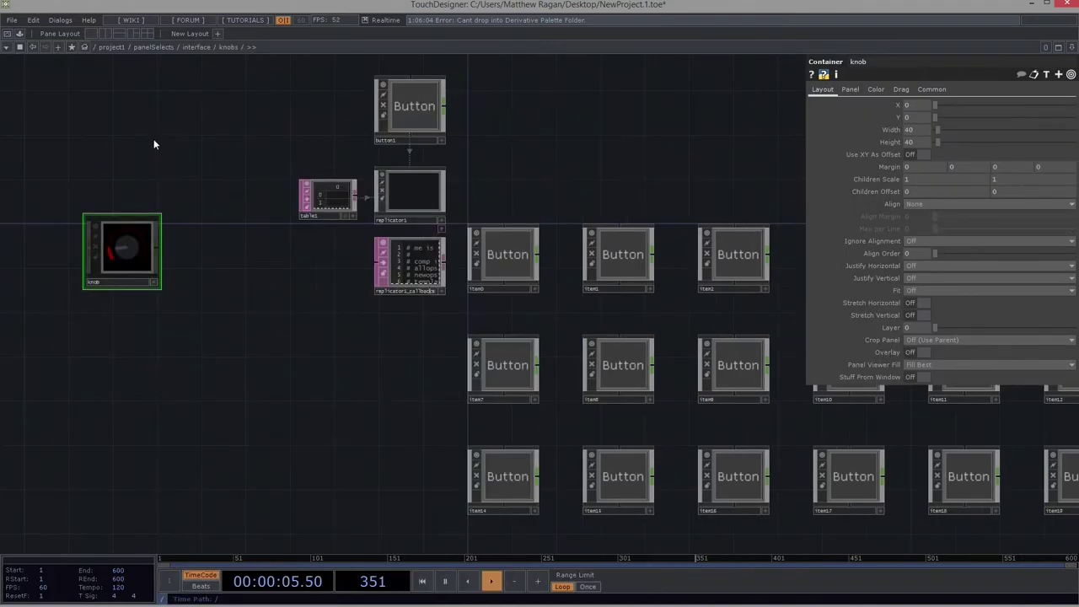
- Move the knob component up beside the button1 master and delete button1
{"action": "left_click_drag", "start_coordinate": [231, 300], "coordinate": [235, 377]}
{"action": "left_click_drag", "start_coordinate": [128, 340], "coordinate": [302, 195]}
{"action": "scroll", "coordinate": [392, 203], "scroll_direction": "up", "scroll_amount": 3}
{"action": "scroll", "coordinate": [393, 208], "scroll_direction": "up", "scroll_amount": 1}
{"action": "left_click", "coordinate": [437, 237]}
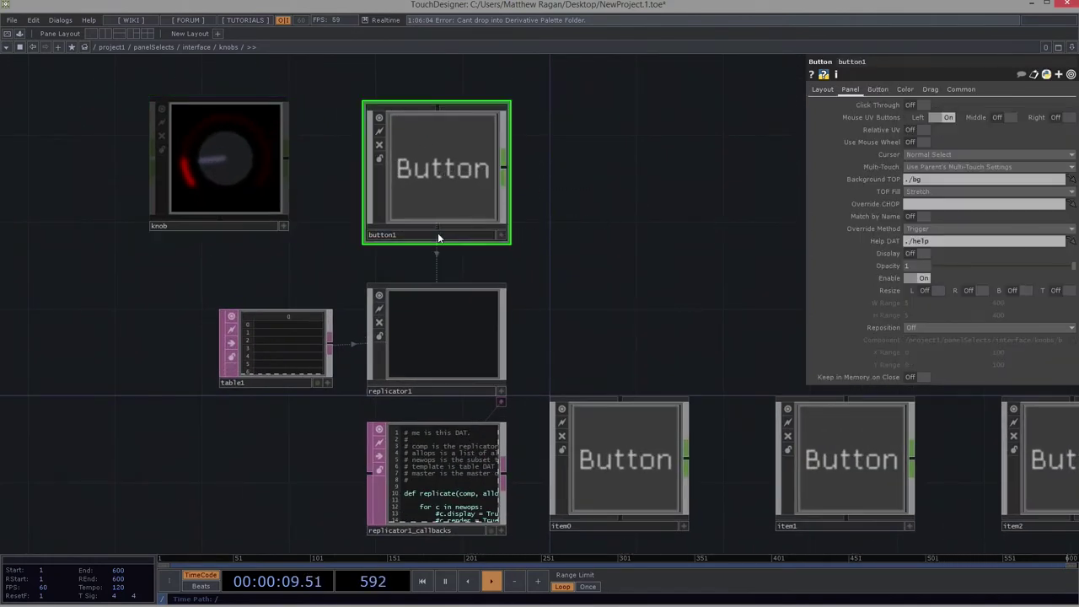
{"action": "key", "text": "Delete"}
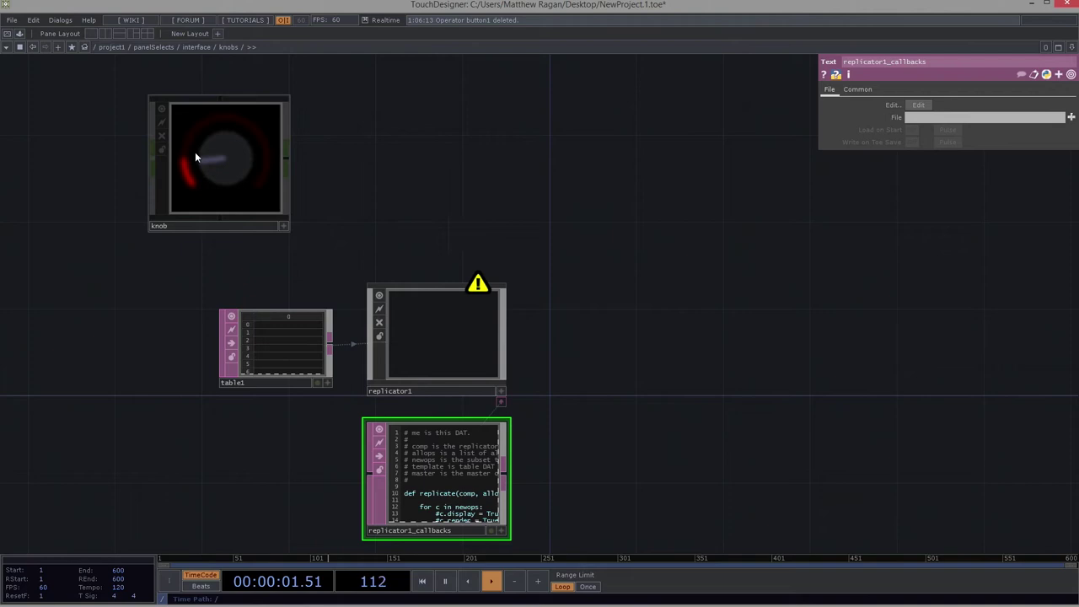
- Assign knob as the Master Operator of replicator1 and place it directly above the replicator
{"action": "mouse_move", "coordinate": [195, 156]}
{"action": "left_mouse_down"}
{"action": "mouse_move", "coordinate": [388, 313]}
{"action": "mouse_move", "coordinate": [402, 304]}
{"action": "left_mouse_up"}
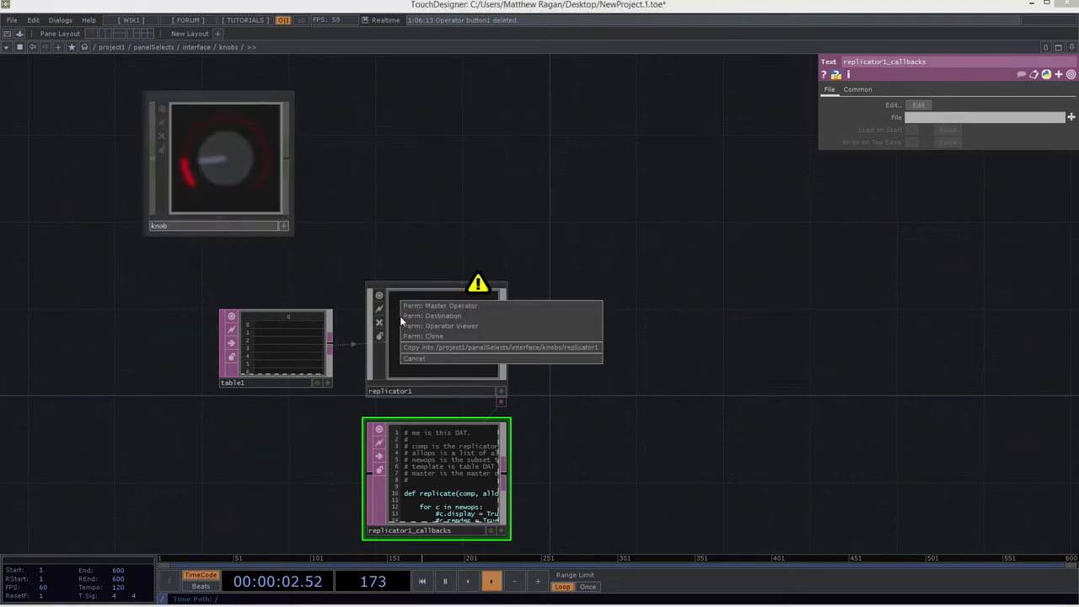
{"action": "left_click", "coordinate": [451, 305]}
{"action": "left_click_drag", "start_coordinate": [281, 216], "coordinate": [429, 189]}
{"action": "left_click_drag", "start_coordinate": [501, 211], "coordinate": [465, 211]}
{"action": "left_click_drag", "start_coordinate": [645, 190], "coordinate": [456, 248]}
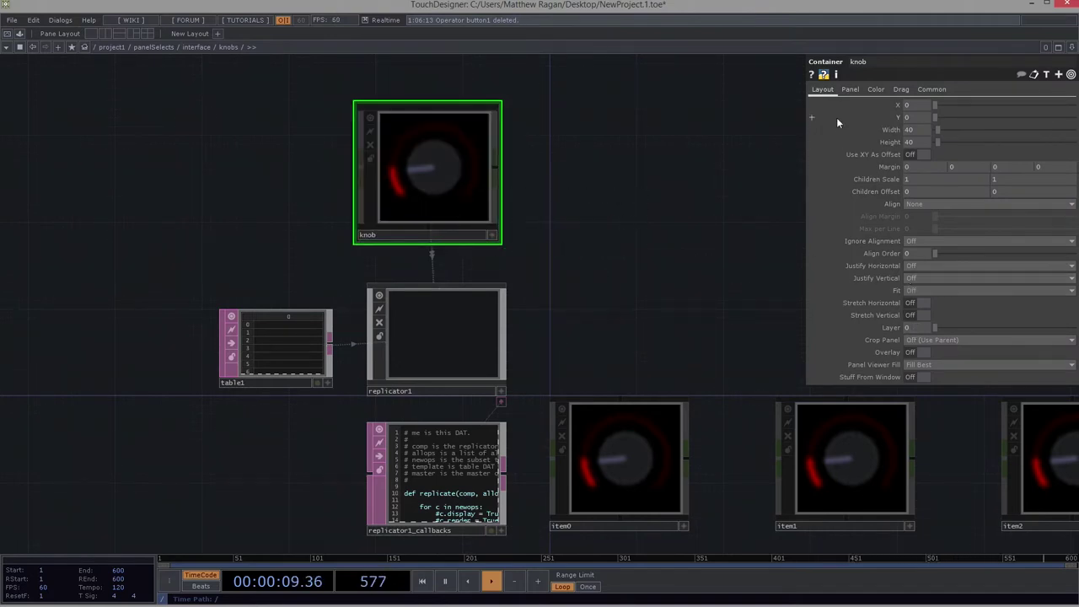
- Turn off Display for the knob master in its panel parameters
{"action": "left_click", "coordinate": [850, 89]}
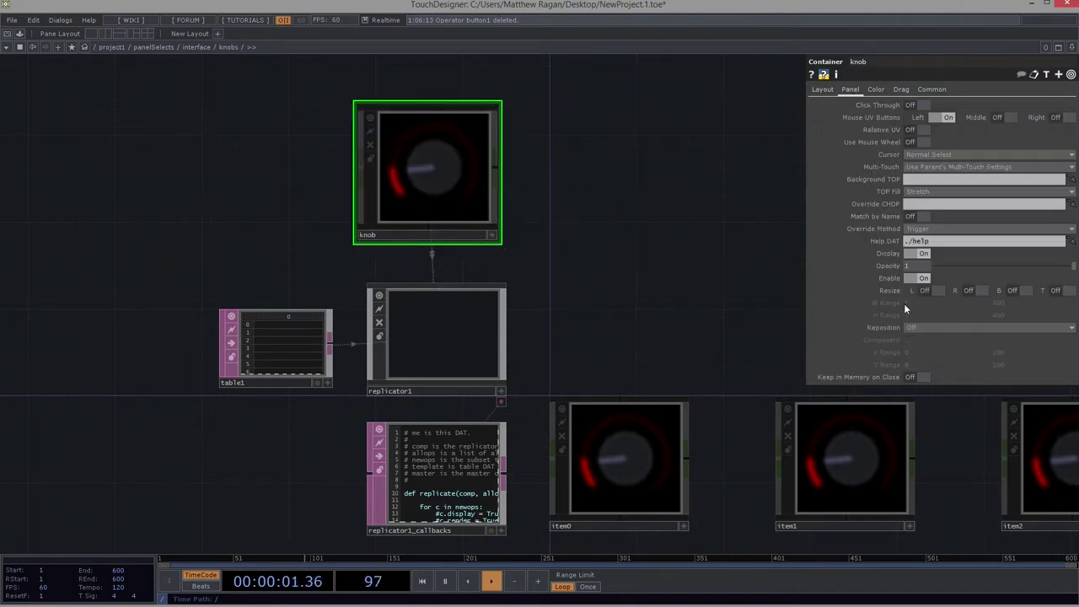
{"action": "left_click_drag", "start_coordinate": [632, 243], "coordinate": [635, 237]}
{"action": "scroll", "coordinate": [548, 224], "scroll_direction": "up", "scroll_amount": 2}
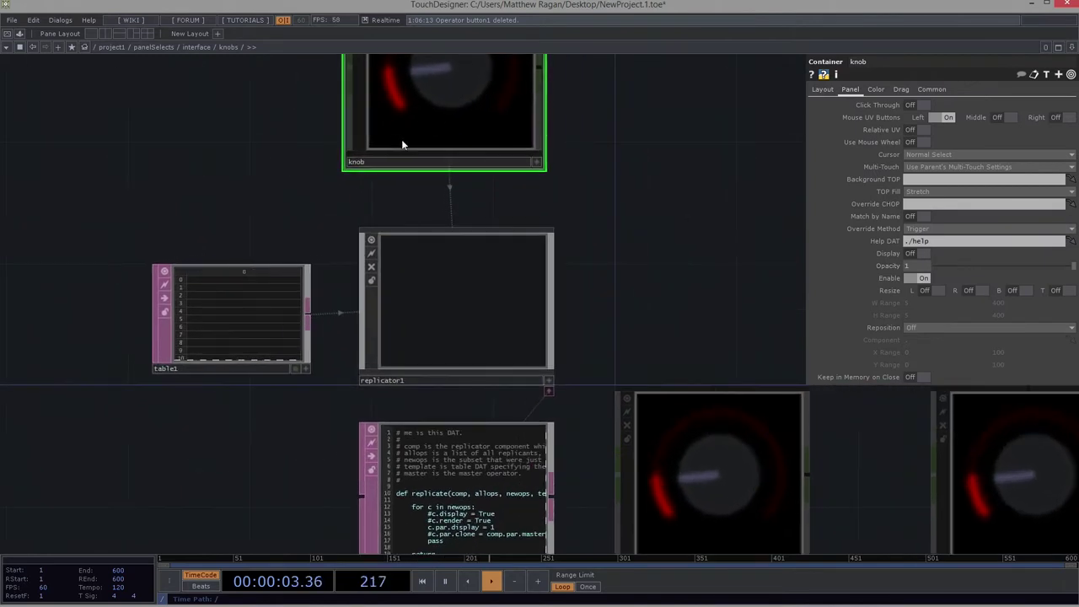
- Set table1 to 70 rows so that replicator1 generates 70 knobs
{"action": "left_click", "coordinate": [190, 278]}
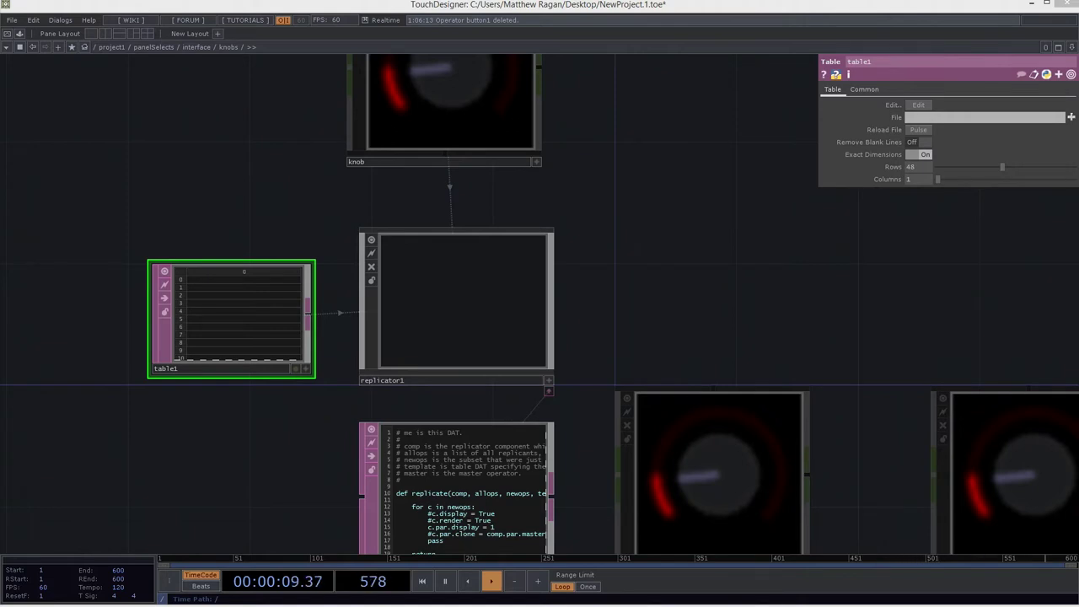
{"action": "left_click", "coordinate": [485, 291]}
{"action": "left_click", "coordinate": [278, 282]}
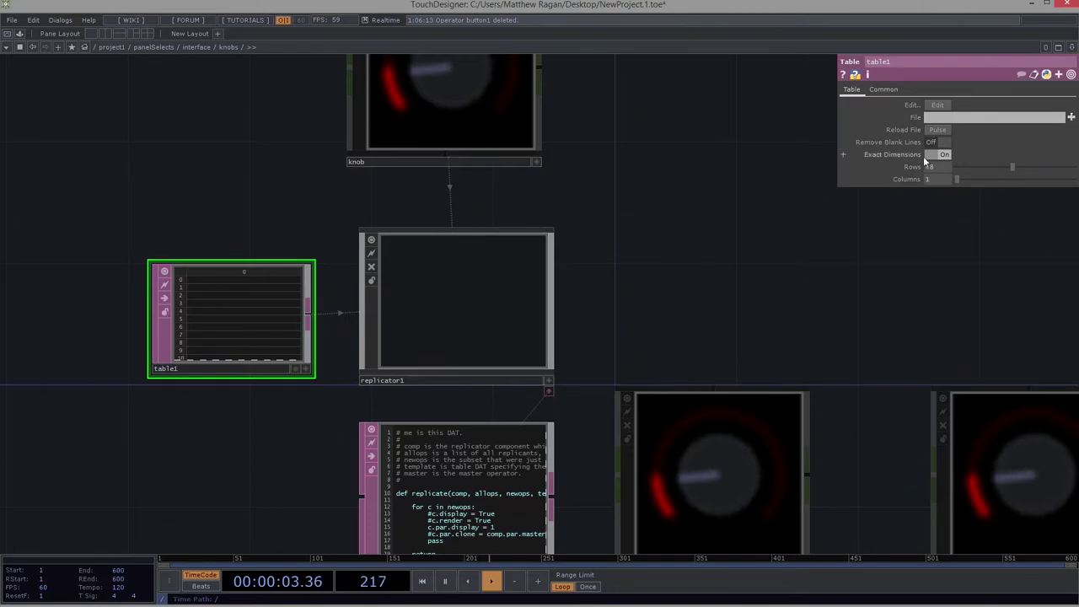
{"action": "type", "text": "70"}
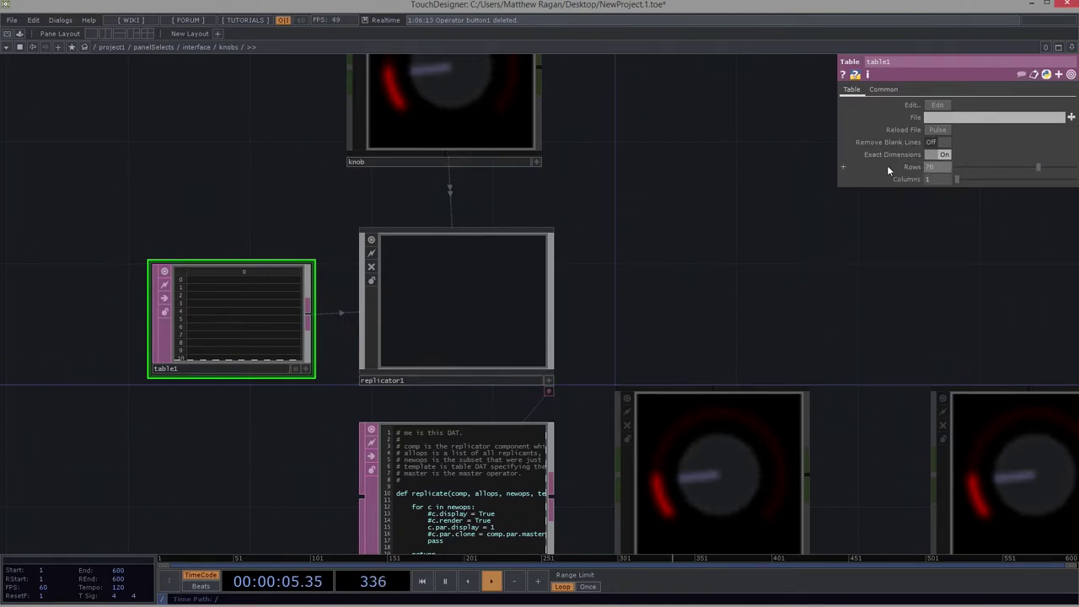
{"action": "left_click_drag", "start_coordinate": [685, 233], "coordinate": [640, 218]}
{"action": "middle_click_drag", "start_coordinate": [640, 218], "coordinate": [633, 326]}
{"action": "left_click_drag", "start_coordinate": [923, 424], "coordinate": [542, 326]}
{"action": "middle_click_drag", "start_coordinate": [542, 327], "coordinate": [543, 338]}
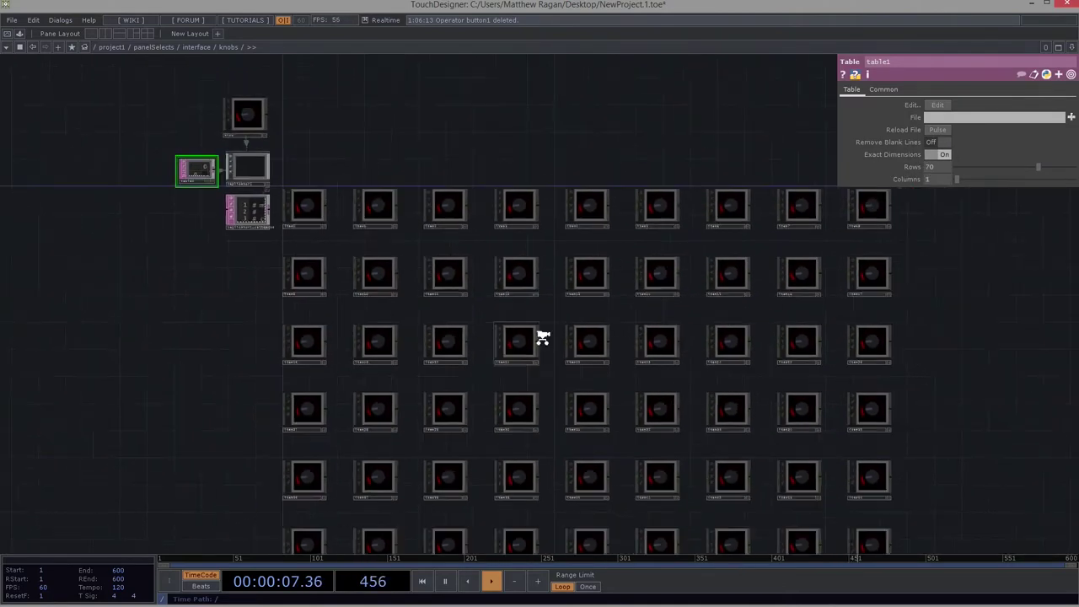
- Return to the interface network and set the knobs container's Max per Line to 10
{"action": "scroll", "coordinate": [543, 337], "scroll_direction": "down", "scroll_amount": 6}
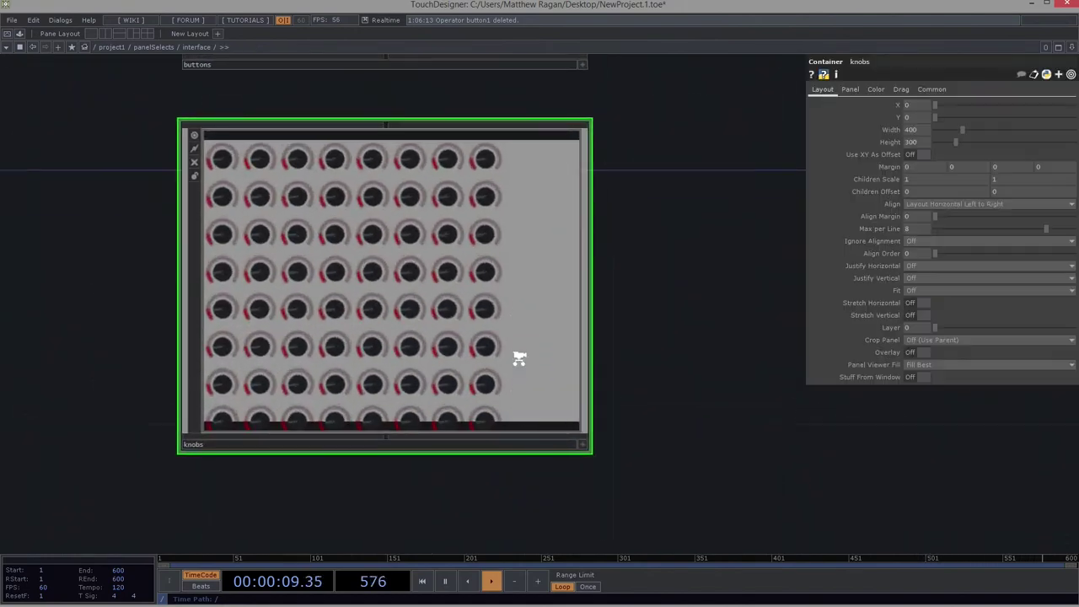
{"action": "scroll", "coordinate": [520, 357], "scroll_direction": "up", "scroll_amount": 1}
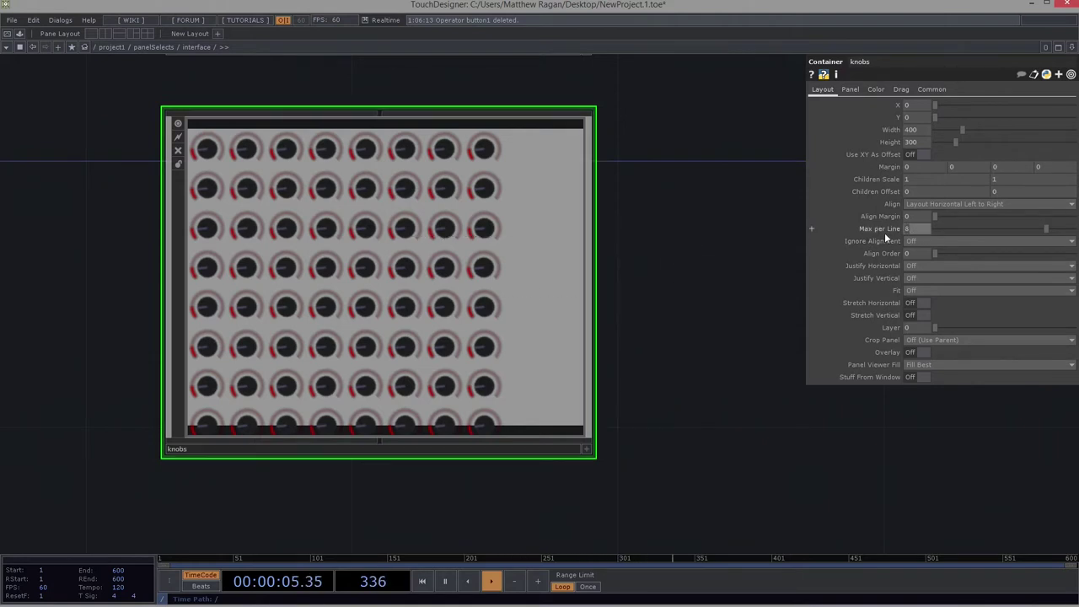
{"action": "type", "text": "10"}
{"action": "key", "text": "Return"}
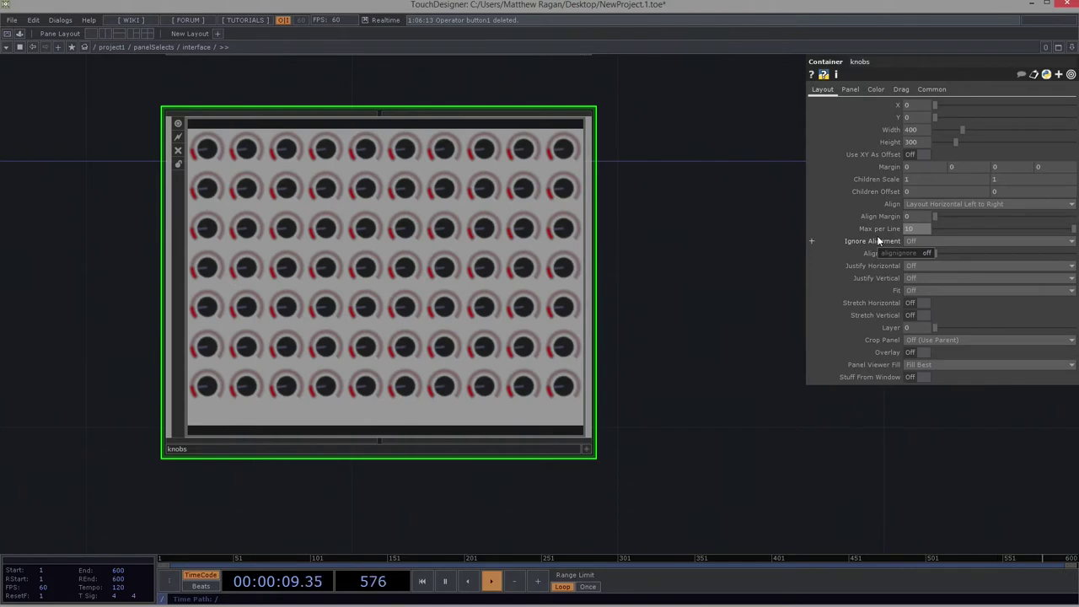
- Examine the containers inside interface and how the interface panel appears at the panelSelects level
{"action": "left_click_drag", "start_coordinate": [678, 306], "coordinate": [526, 383]}
{"action": "scroll", "coordinate": [597, 343], "scroll_direction": "down", "scroll_amount": 3}
{"action": "scroll", "coordinate": [485, 321], "scroll_direction": "down", "scroll_amount": 3}
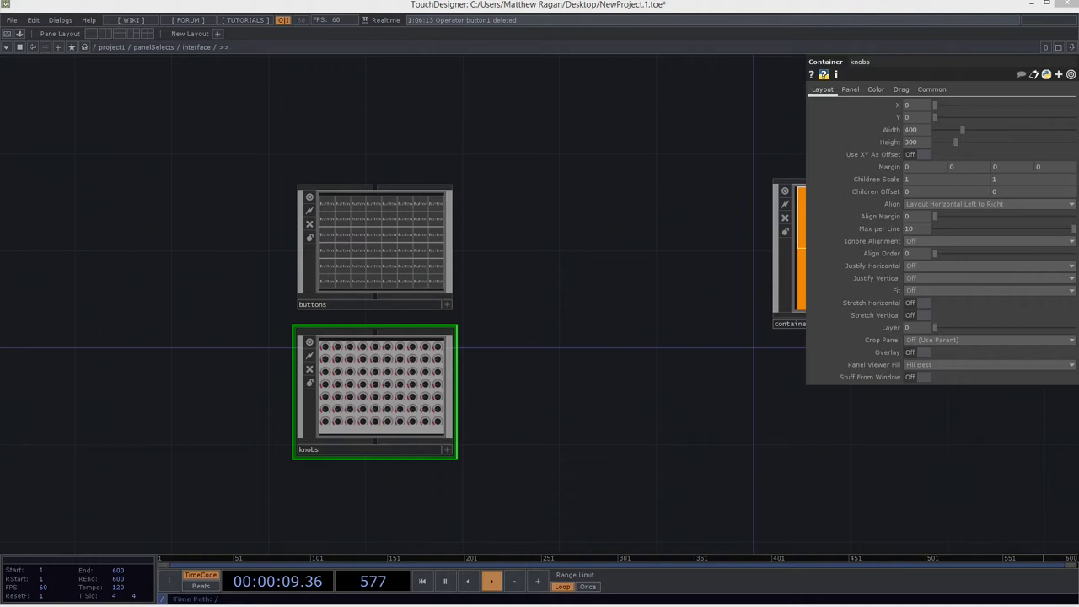
{"action": "middle_click_drag", "start_coordinate": [585, 352], "coordinate": [451, 357]}
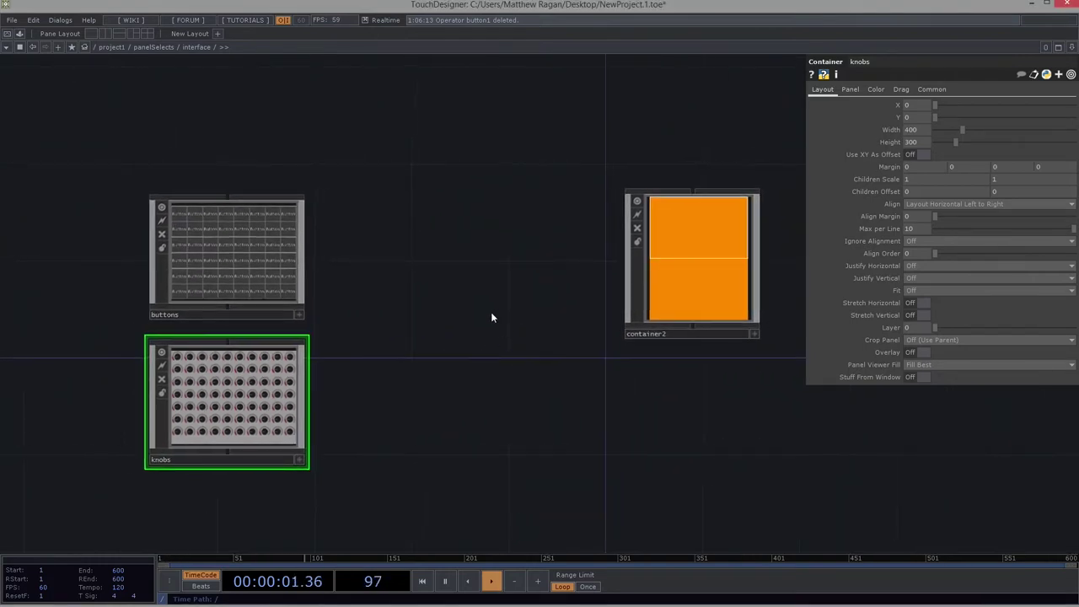
{"action": "scroll", "coordinate": [477, 351], "scroll_direction": "down", "scroll_amount": 5}
{"action": "scroll", "coordinate": [476, 350], "scroll_direction": "up", "scroll_amount": 5}
{"action": "key", "text": "p"}
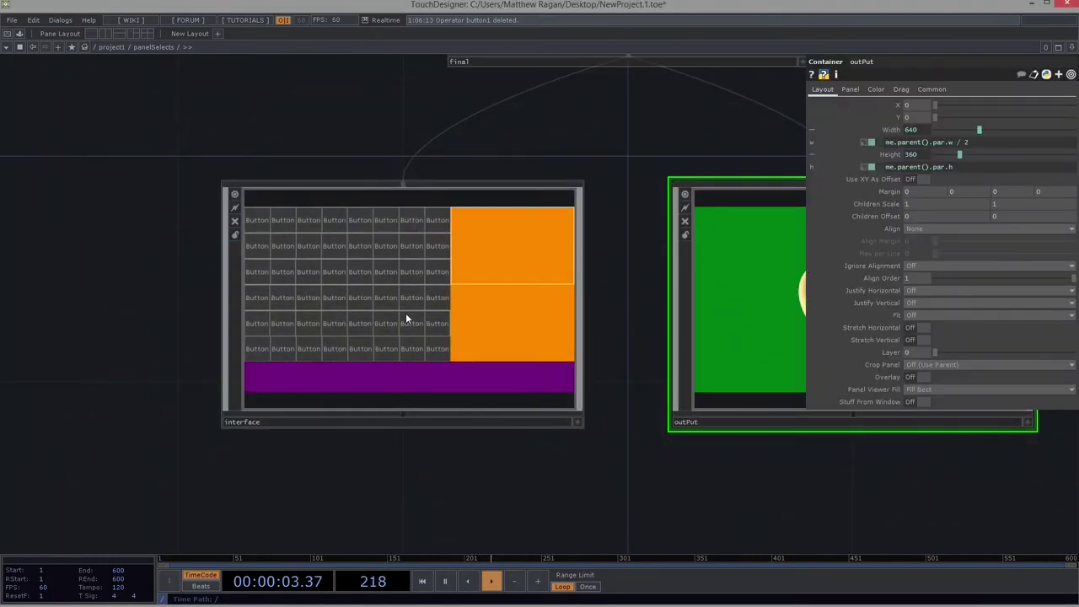
{"action": "scroll", "coordinate": [405, 314], "scroll_direction": "up", "scroll_amount": 5}
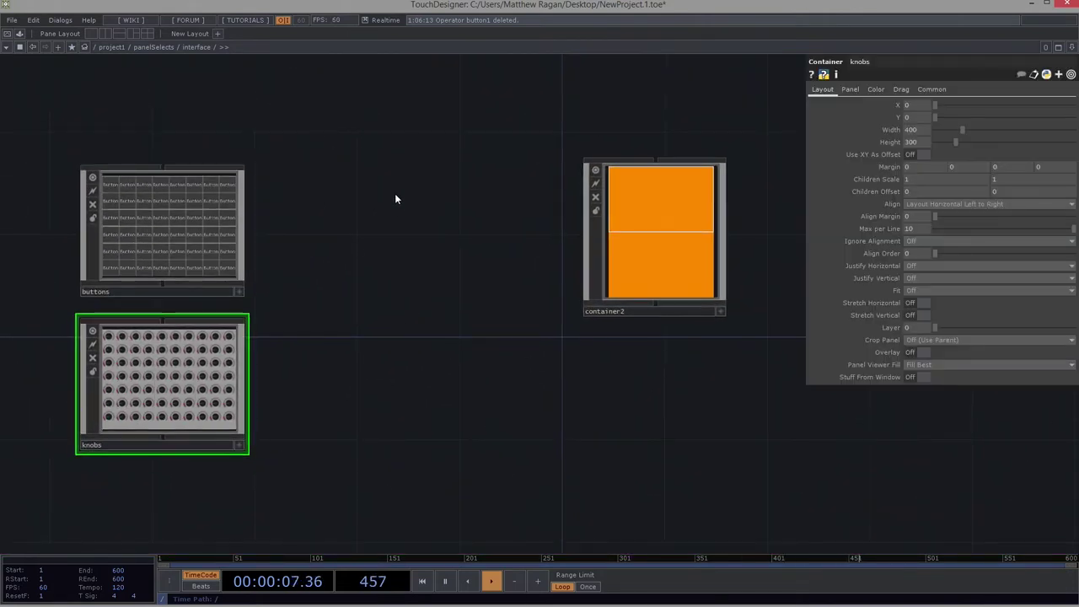
- Add a Select COMP to the interface network between the buttons container and container2
{"action": "key", "text": "Tab"}
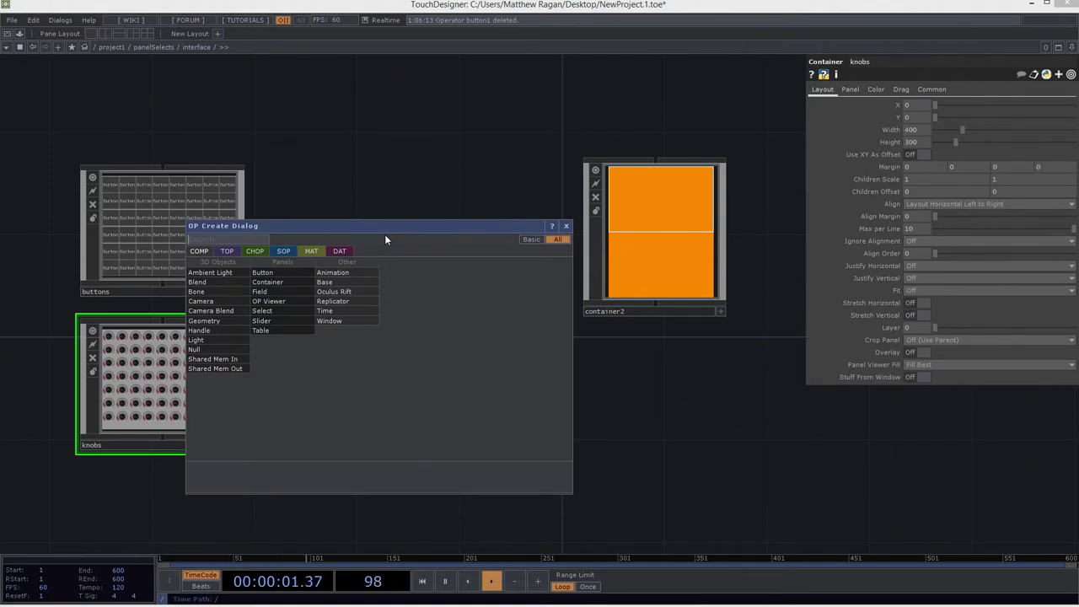
{"action": "type", "text": "sel"}
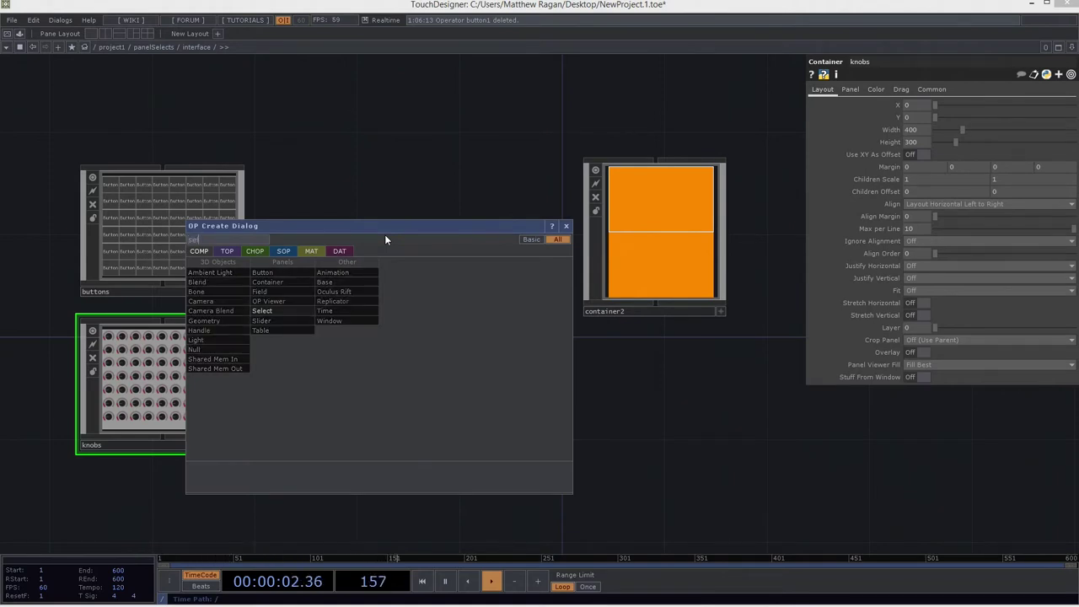
{"action": "left_click", "coordinate": [270, 312]}
{"action": "left_click", "coordinate": [448, 236]}
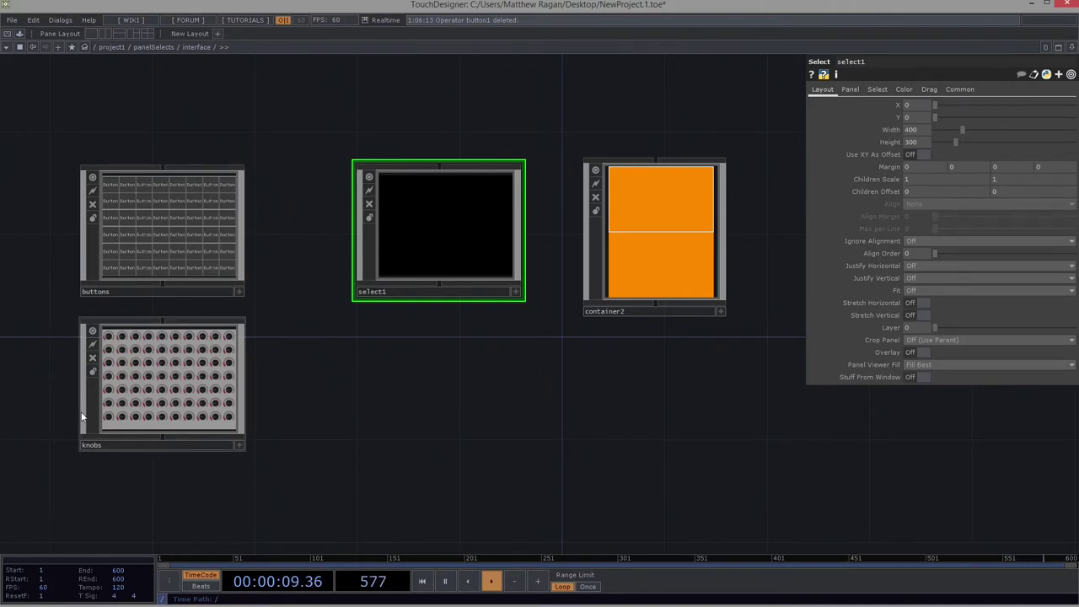
- Turn off Display for both the buttons and knobs containers, leaving select1 as the selected operator
{"action": "right_click_drag", "start_coordinate": [295, 189], "coordinate": [179, 420]}
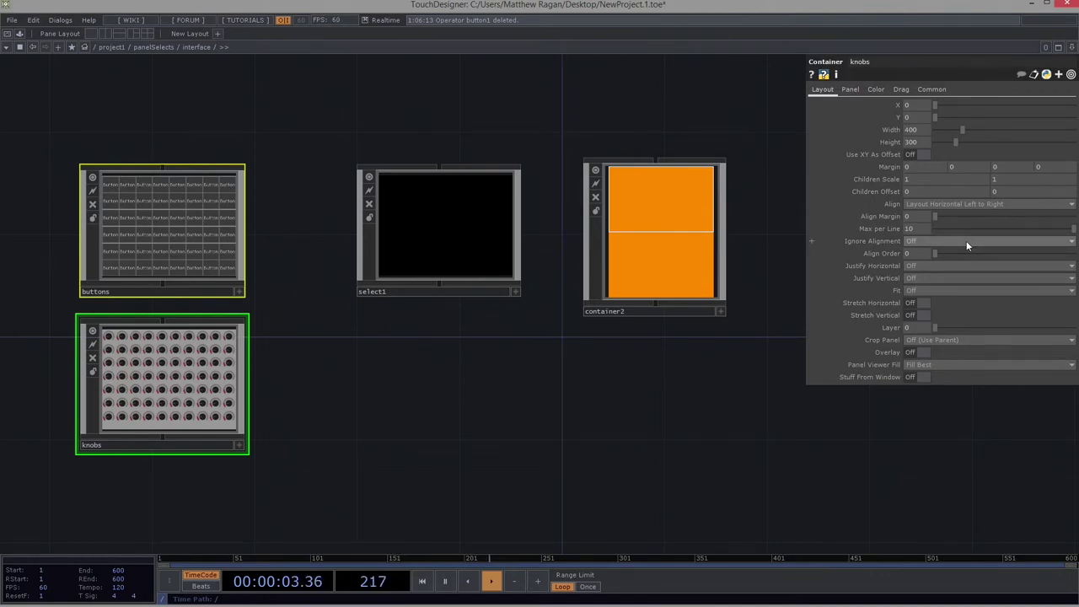
{"action": "left_click", "coordinate": [844, 89]}
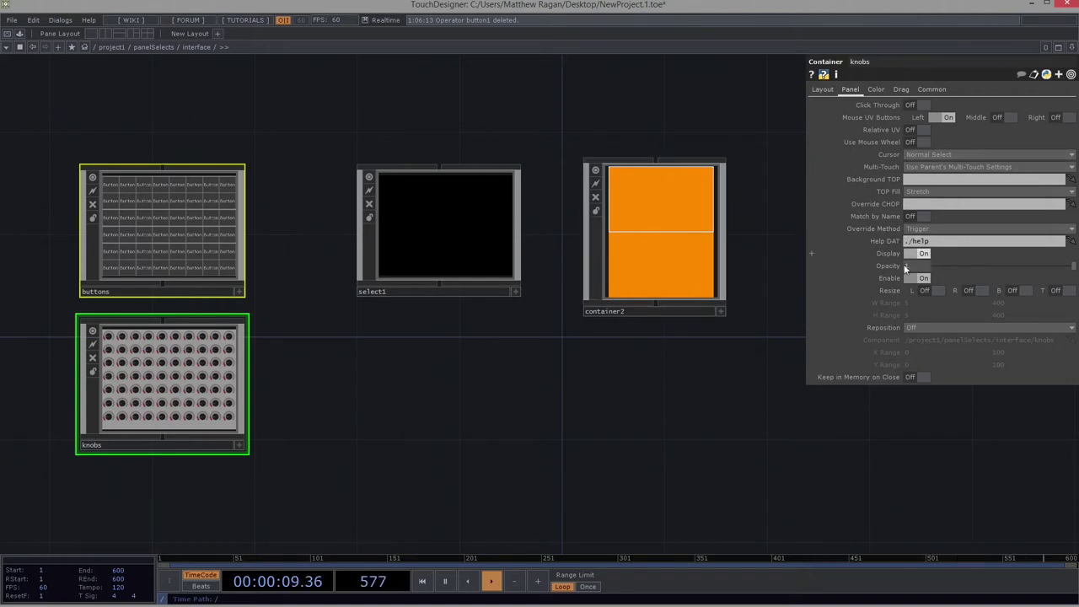
{"action": "left_click_drag", "start_coordinate": [504, 376], "coordinate": [412, 241]}
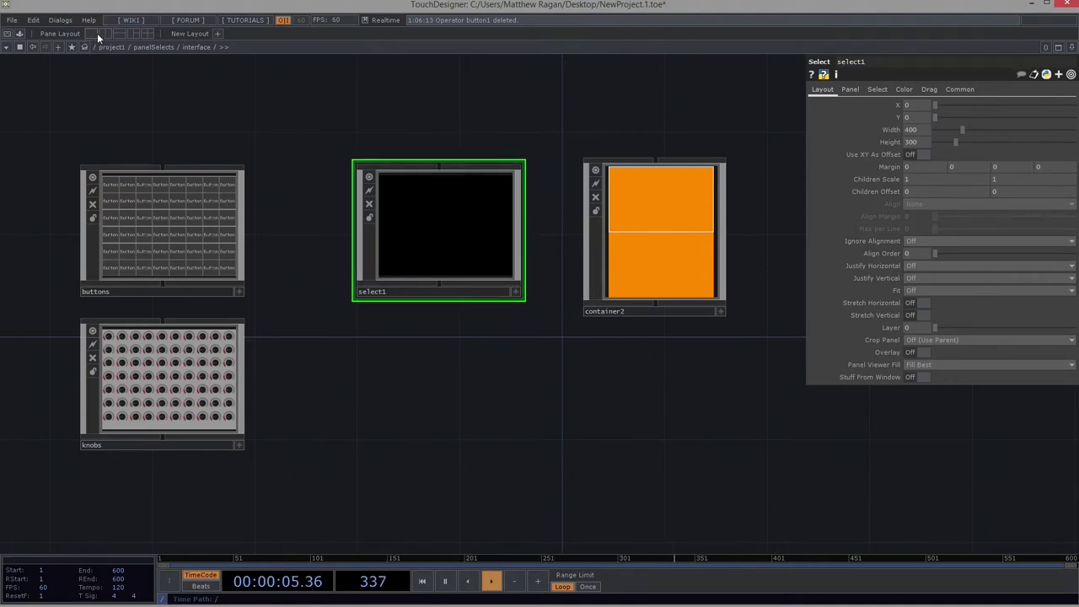
- Open the interface panel in a floating viewer window and place it below container2
{"action": "left_click", "coordinate": [19, 47]}
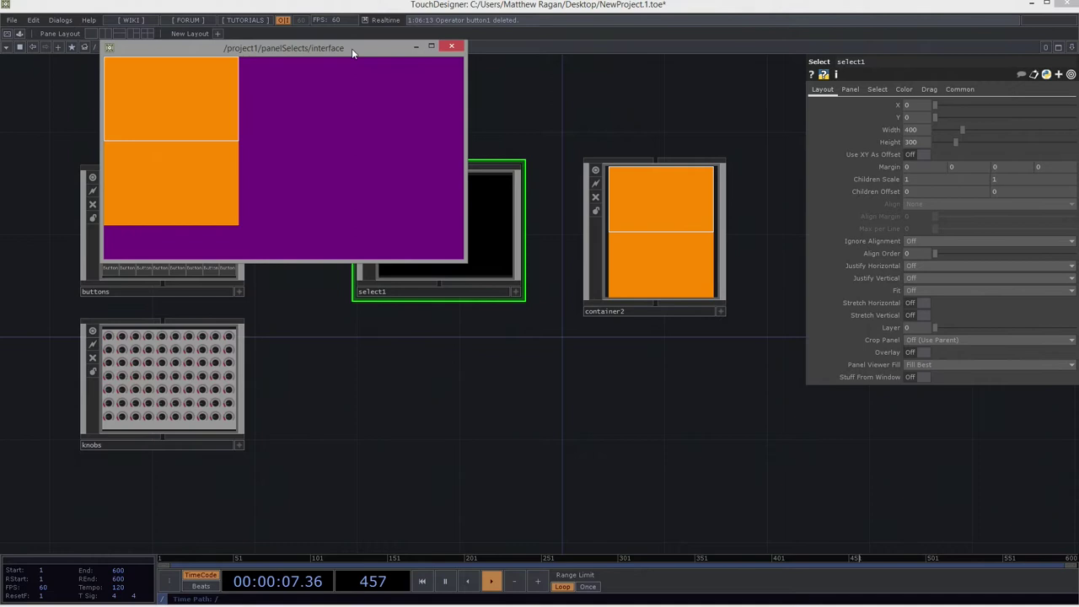
{"action": "left_click_drag", "start_coordinate": [352, 48], "coordinate": [882, 331]}
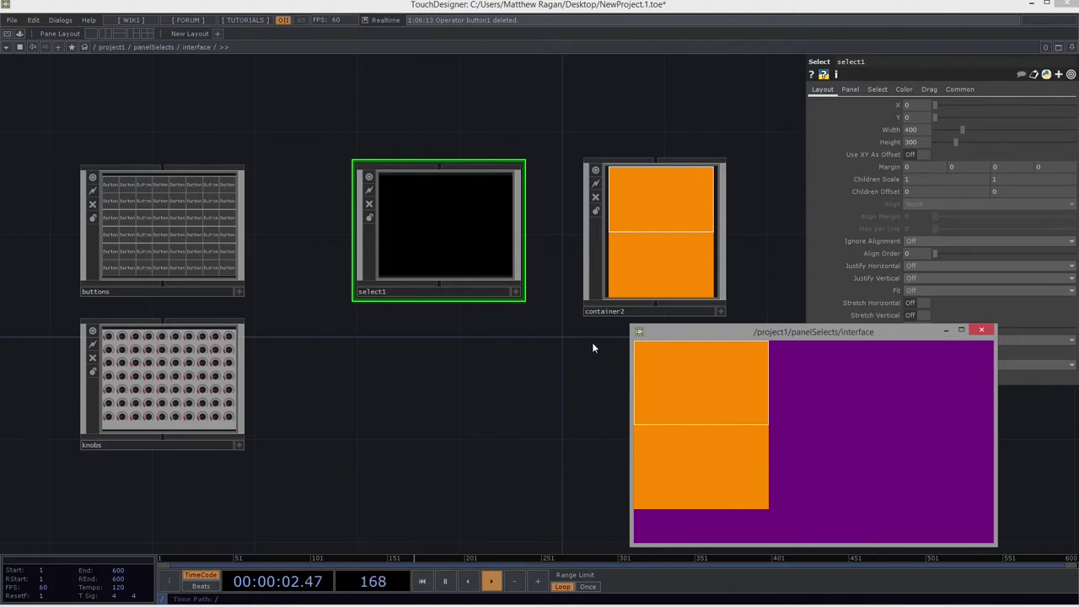
{"action": "left_click", "coordinate": [514, 364]}
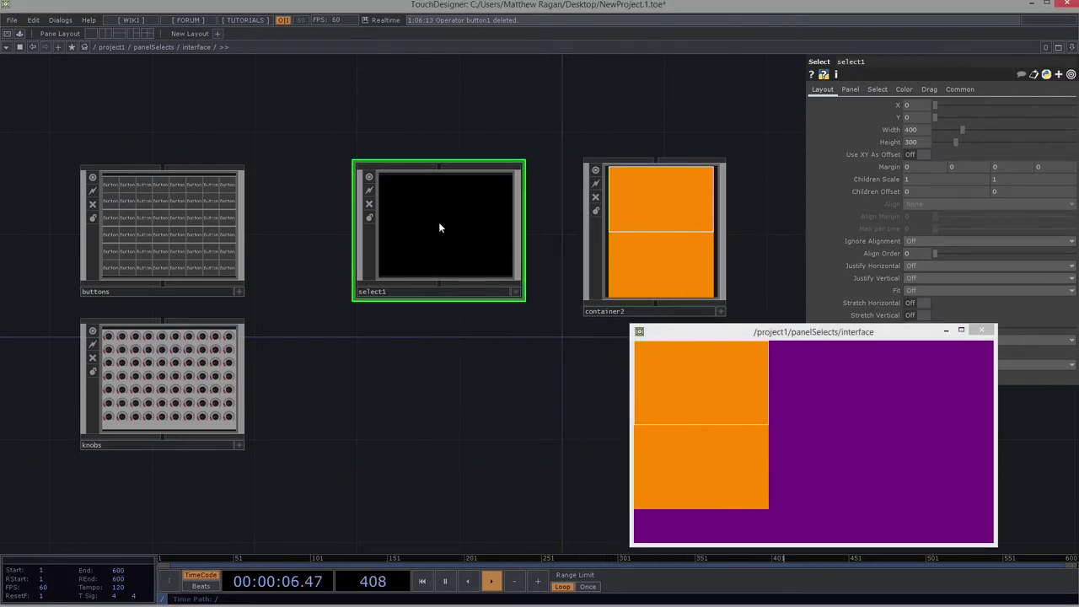
- Set the Align Order of container2 to 1
{"action": "left_click", "coordinate": [668, 226]}
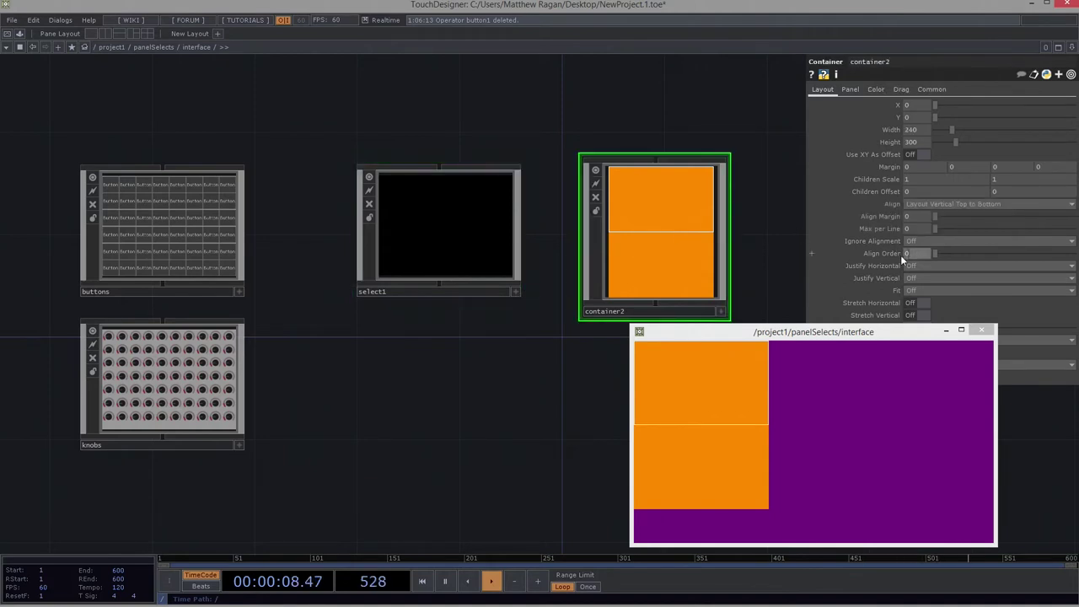
{"action": "type", "text": "1"}
{"action": "key", "text": "Return"}
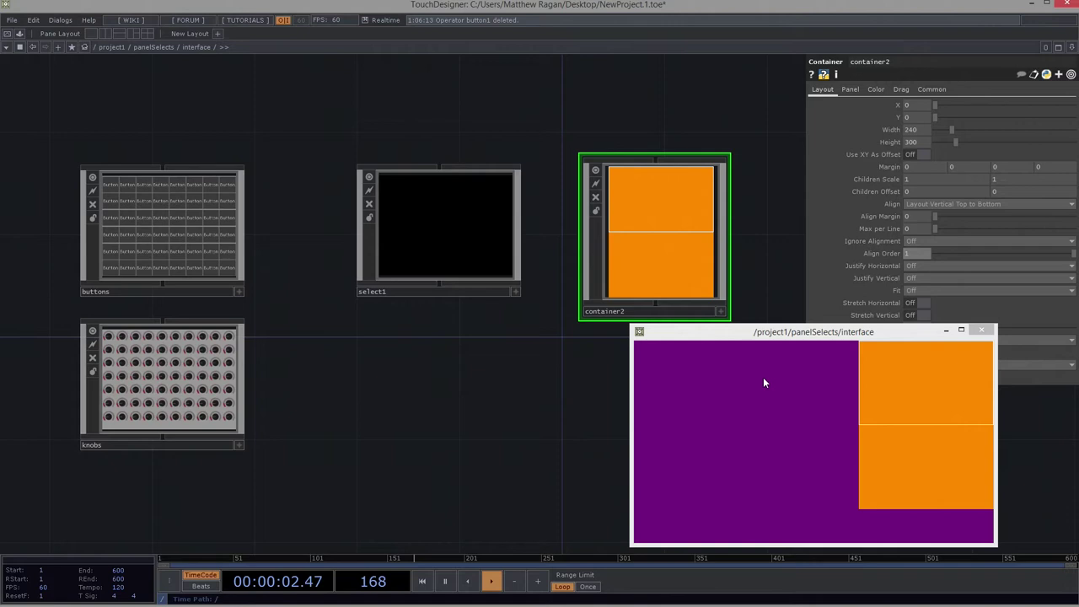
- Check the background color and alpha settings of select1
{"action": "left_click_drag", "start_coordinate": [494, 397], "coordinate": [416, 194]}
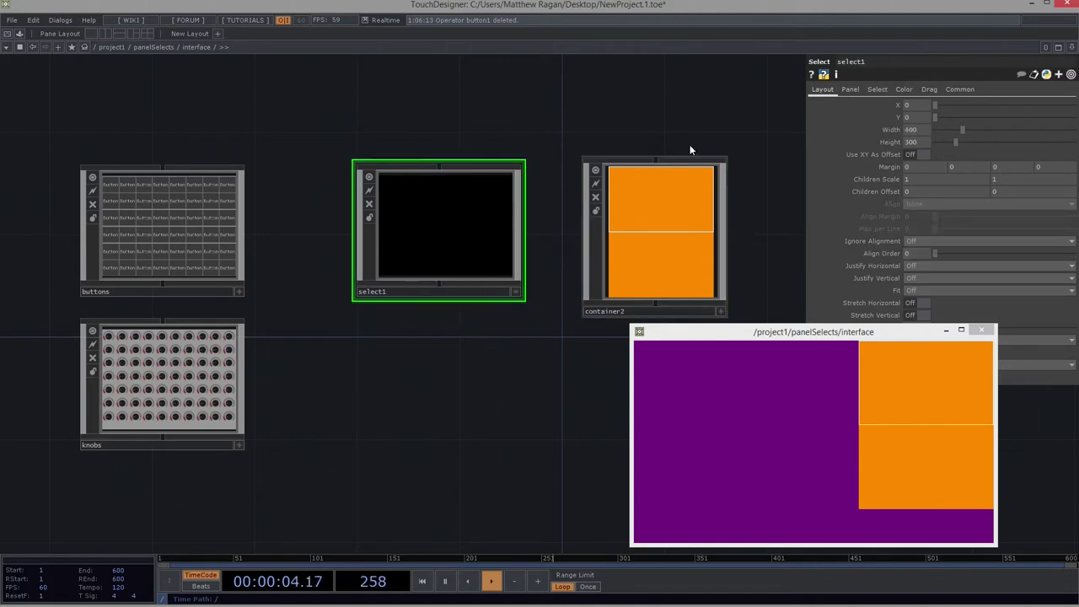
{"action": "left_click", "coordinate": [904, 89]}
{"action": "mouse_move", "coordinate": [942, 120]}
{"action": "left_mouse_down"}
{"action": "mouse_move", "coordinate": [1019, 129]}
{"action": "mouse_move", "coordinate": [933, 127]}
{"action": "left_mouse_up"}
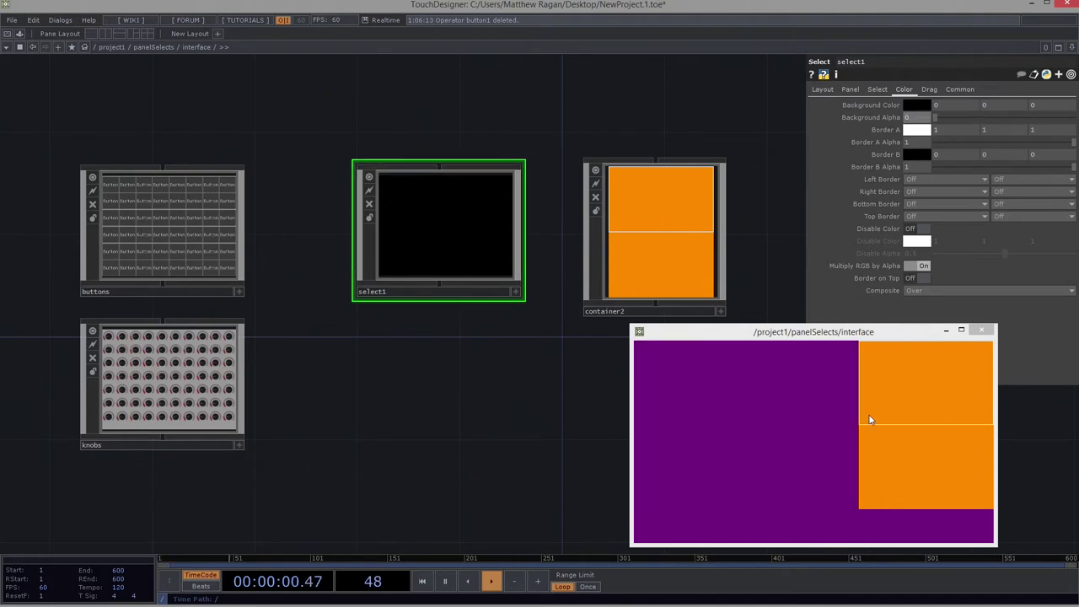
- Assign the buttons container as the Select Panel of select1
{"action": "left_click", "coordinate": [185, 238]}
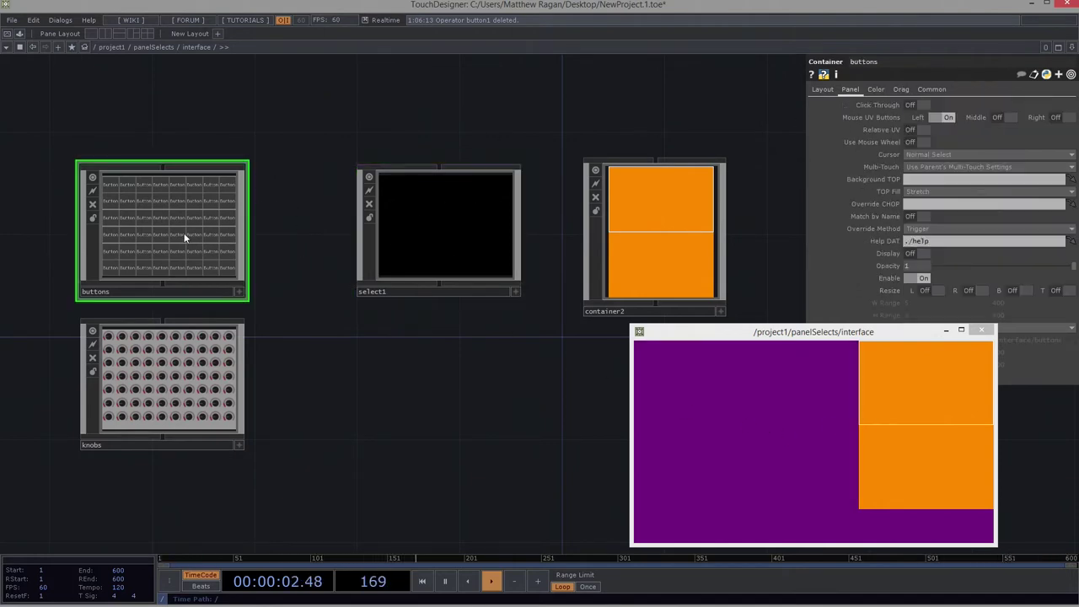
{"action": "left_click_drag", "start_coordinate": [162, 228], "coordinate": [423, 226]}
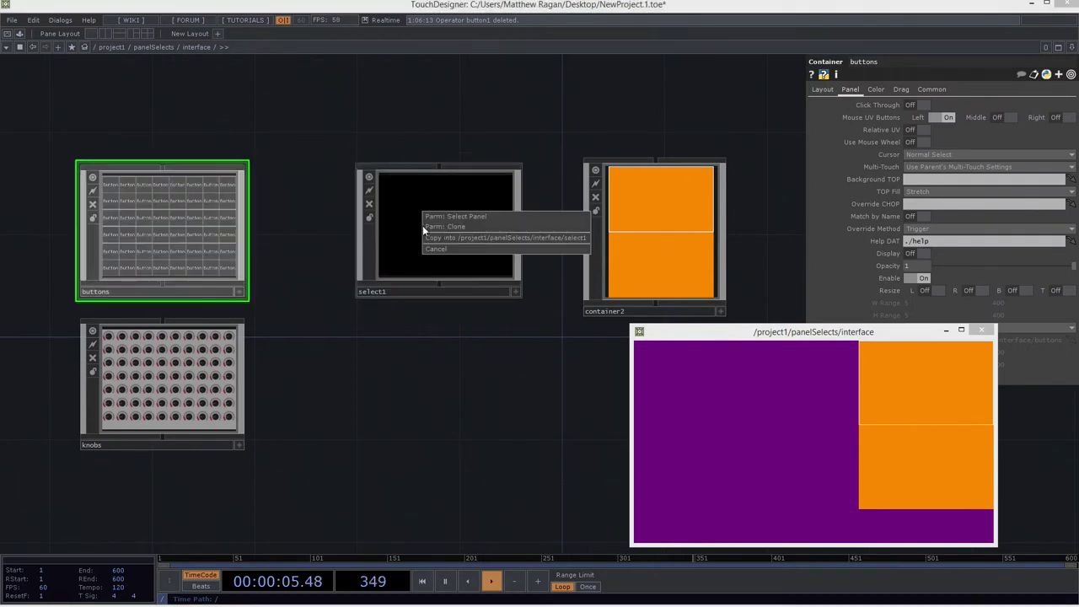
{"action": "left_click", "coordinate": [480, 216]}
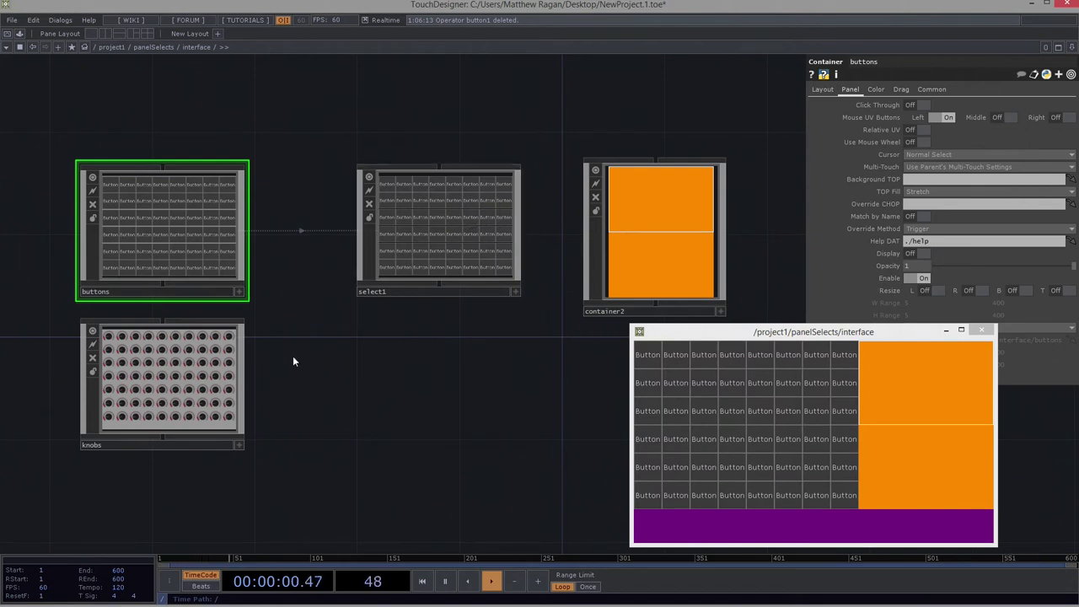
- Switch select1's Select Panel to the knobs container and turn several knobs in the floating interface viewer
{"action": "mouse_move", "coordinate": [194, 375]}
{"action": "left_mouse_down"}
{"action": "mouse_move", "coordinate": [286, 346]}
{"action": "mouse_move", "coordinate": [421, 236]}
{"action": "mouse_move", "coordinate": [461, 226]}
{"action": "left_mouse_up"}
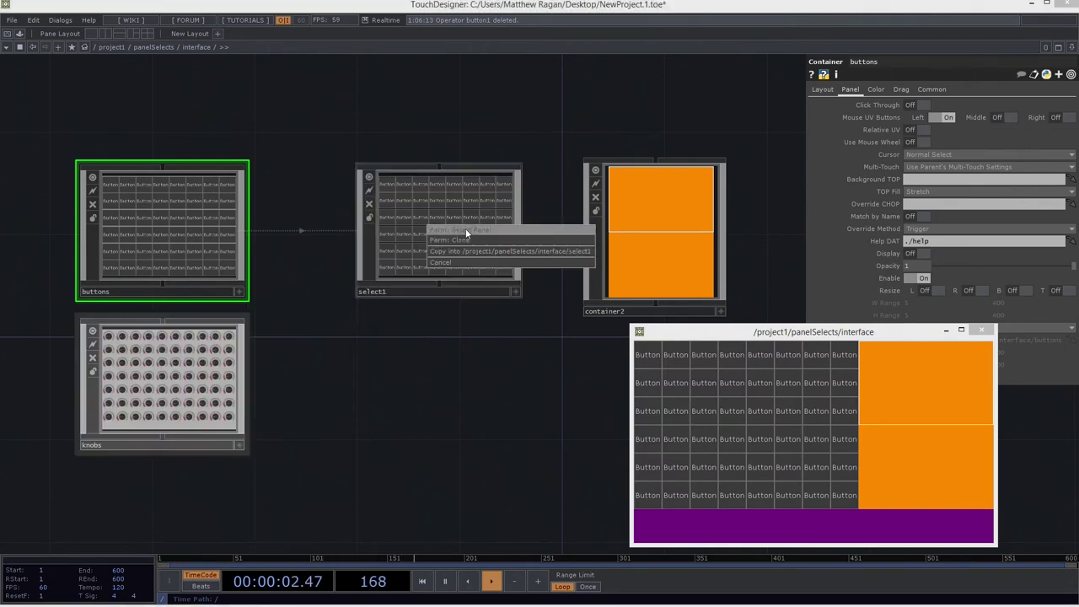
{"action": "left_click", "coordinate": [465, 230]}
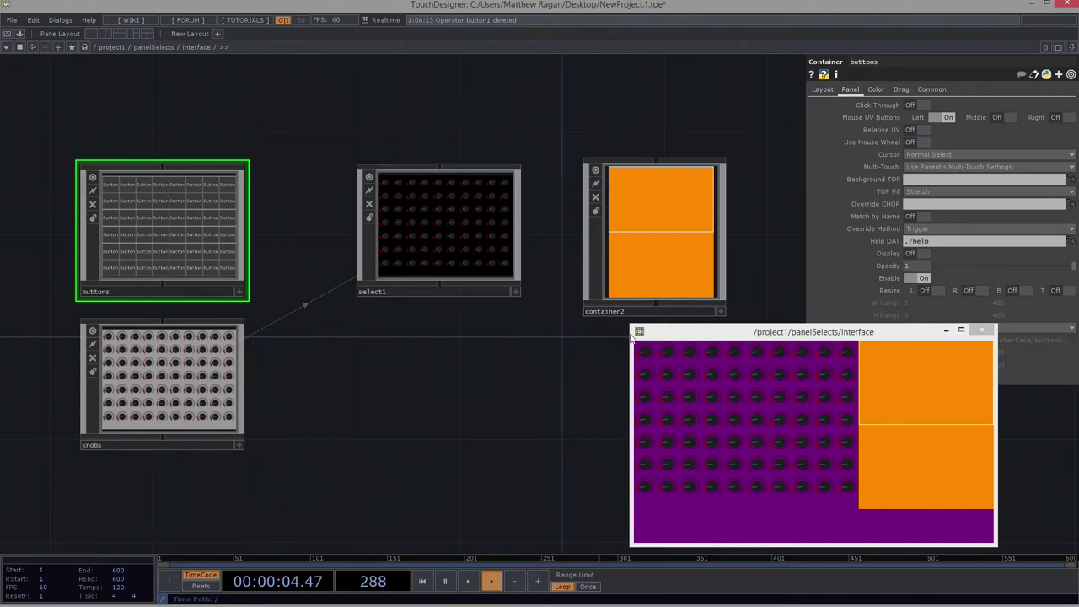
{"action": "left_click", "coordinate": [732, 388]}
{"action": "left_click", "coordinate": [763, 386]}
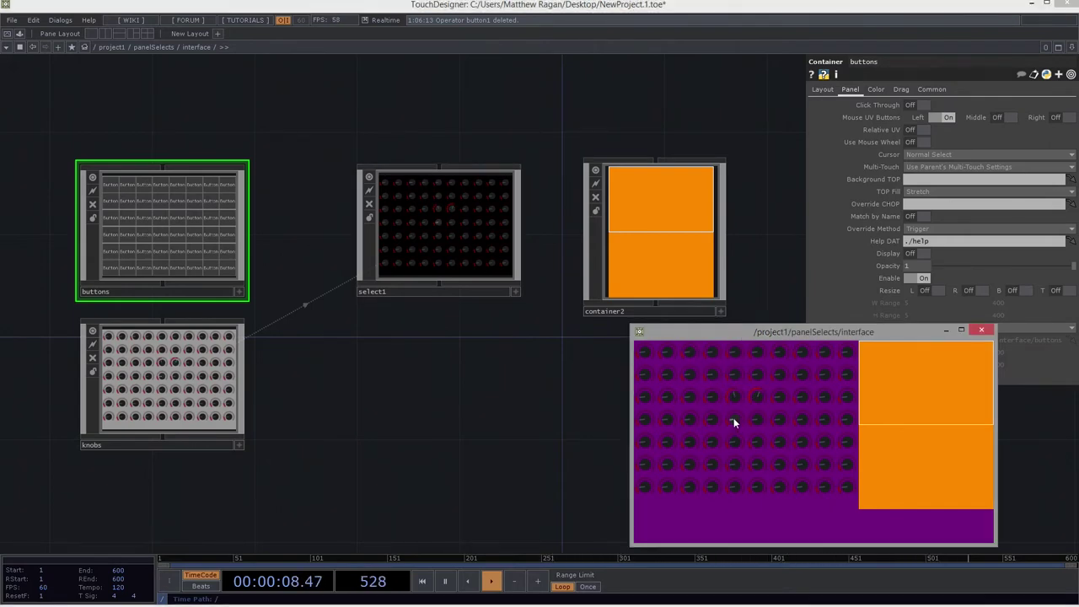
{"action": "left_click", "coordinate": [675, 401]}
{"action": "left_click", "coordinate": [673, 369]}
{"action": "left_click", "coordinate": [654, 355]}
{"action": "left_click", "coordinate": [654, 396]}
{"action": "left_click", "coordinate": [649, 414]}
{"action": "left_click_drag", "start_coordinate": [645, 441], "coordinate": [647, 456]}
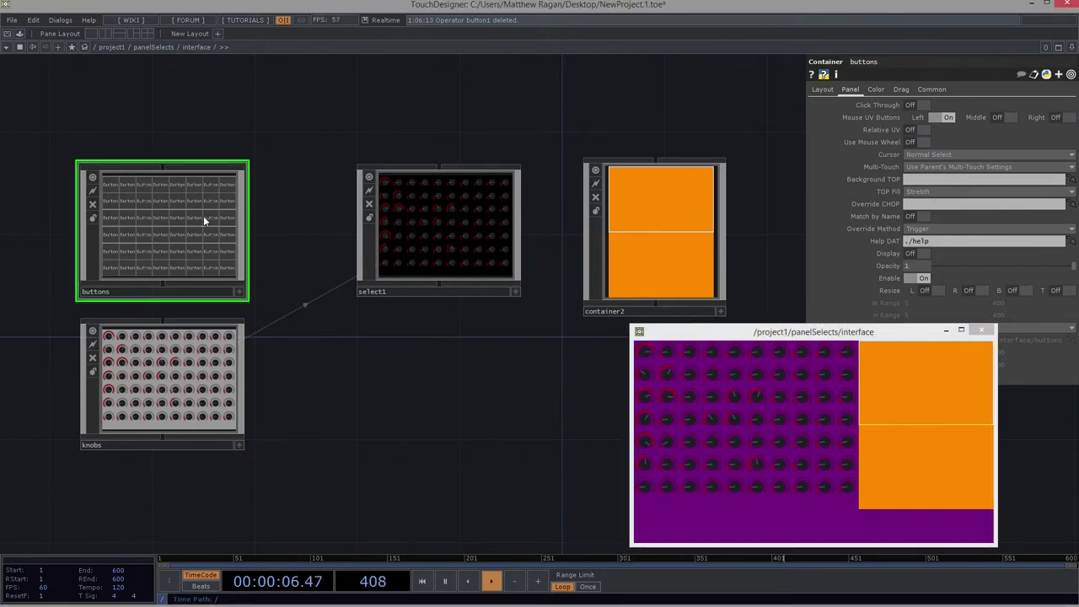
- Swap select1's Select Panel between the buttons and knobs containers twice, finishing on knobs
{"action": "left_click_drag", "start_coordinate": [208, 219], "coordinate": [454, 202]}
{"action": "left_click", "coordinate": [487, 203]}
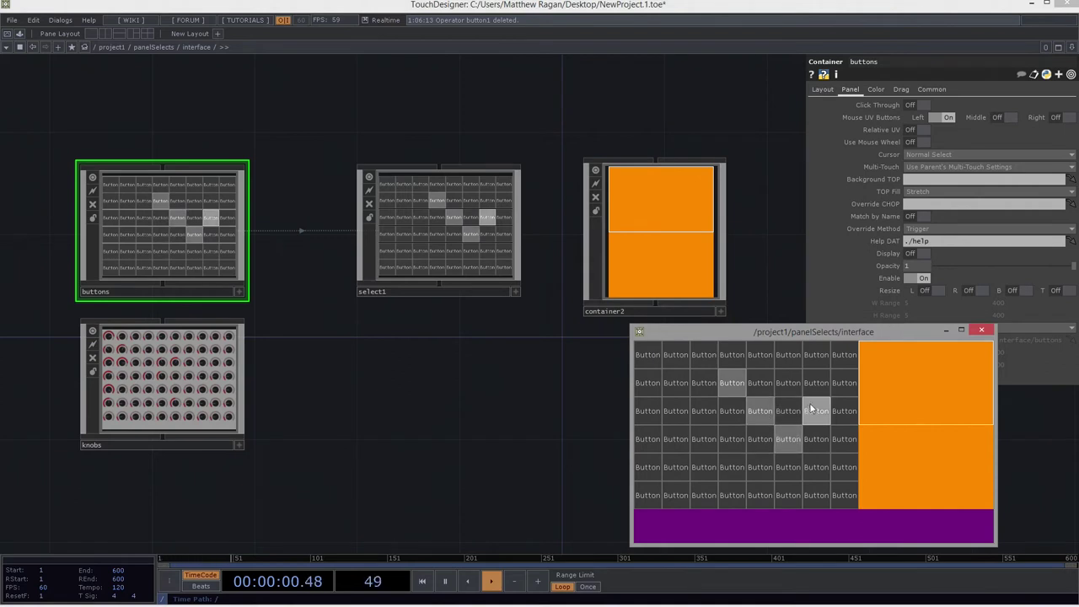
{"action": "left_click_drag", "start_coordinate": [211, 403], "coordinate": [494, 246]}
{"action": "left_click", "coordinate": [535, 235]}
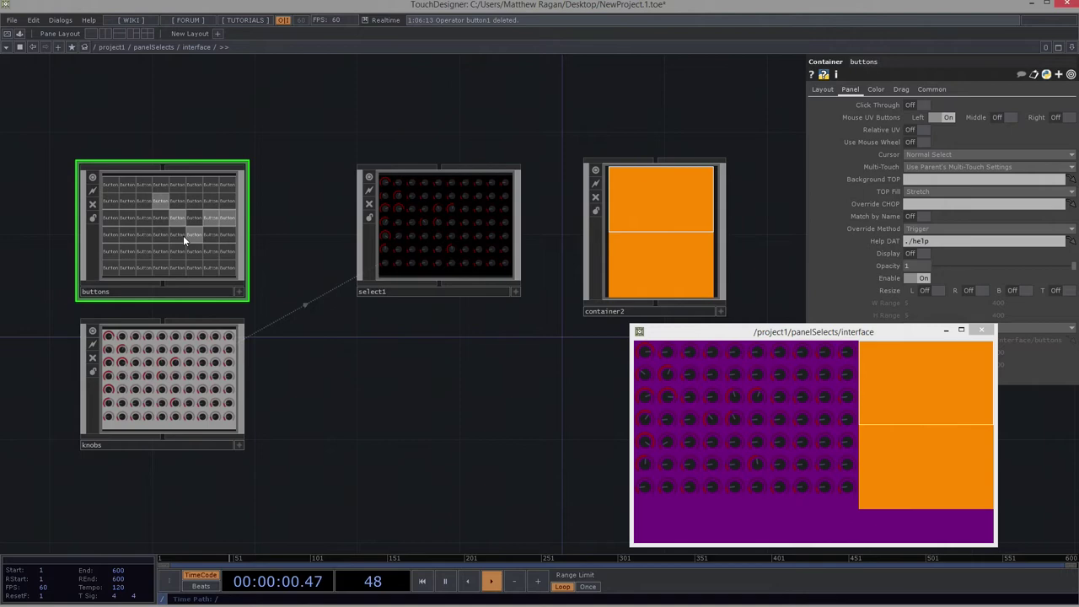
{"action": "left_click_drag", "start_coordinate": [183, 236], "coordinate": [500, 238]}
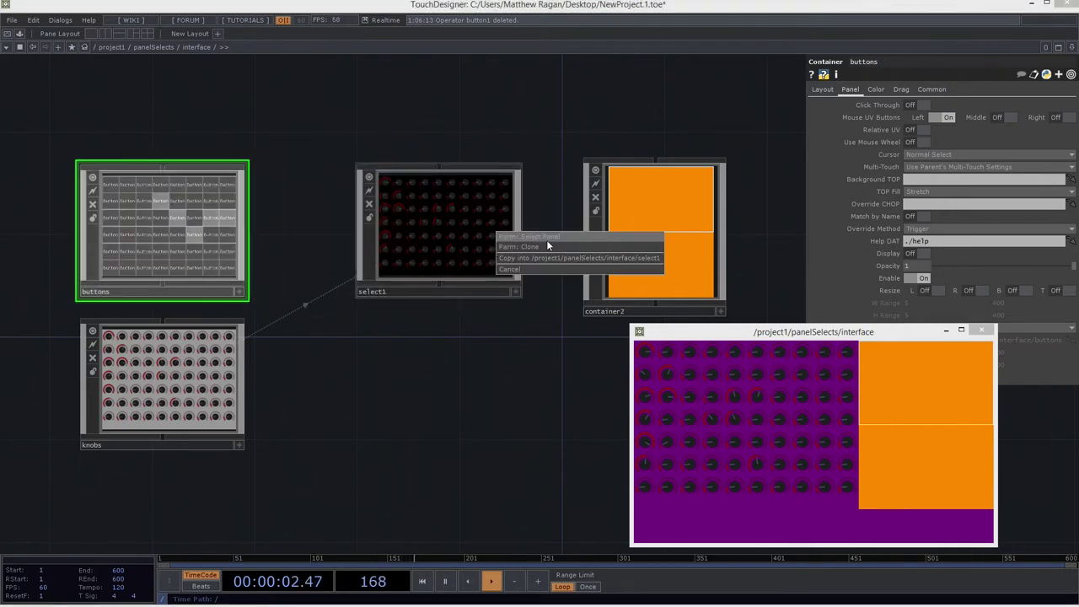
{"action": "left_click", "coordinate": [547, 239]}
{"action": "left_click_drag", "start_coordinate": [156, 388], "coordinate": [429, 220]}
{"action": "left_click", "coordinate": [479, 209]}
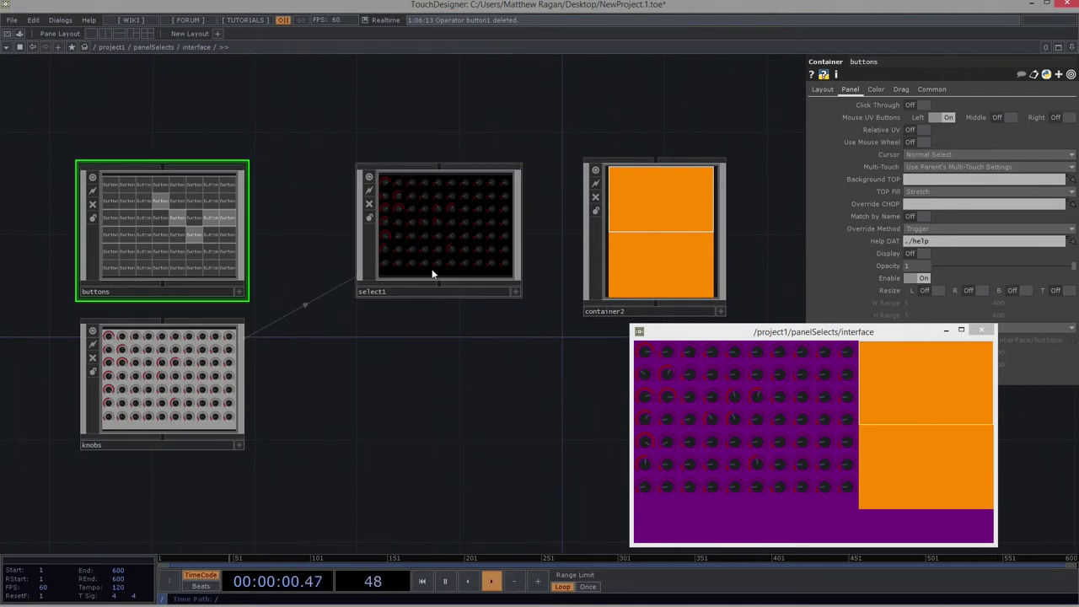
- Add a new Container COMP below container2 in the interface network
{"action": "left_click_drag", "start_coordinate": [489, 345], "coordinate": [313, 273]}
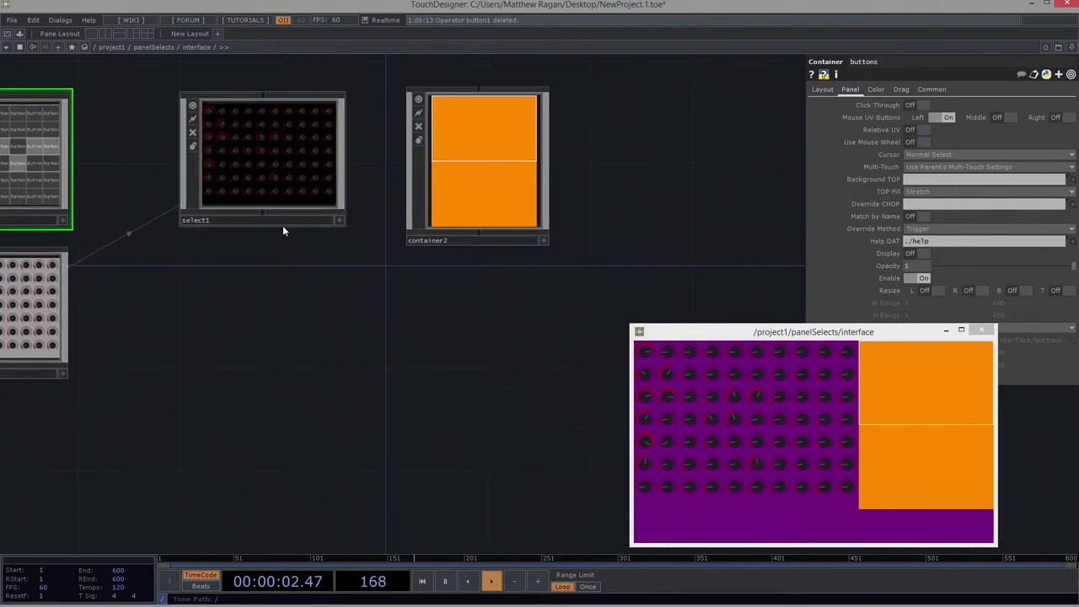
{"action": "key", "text": "Tab"}
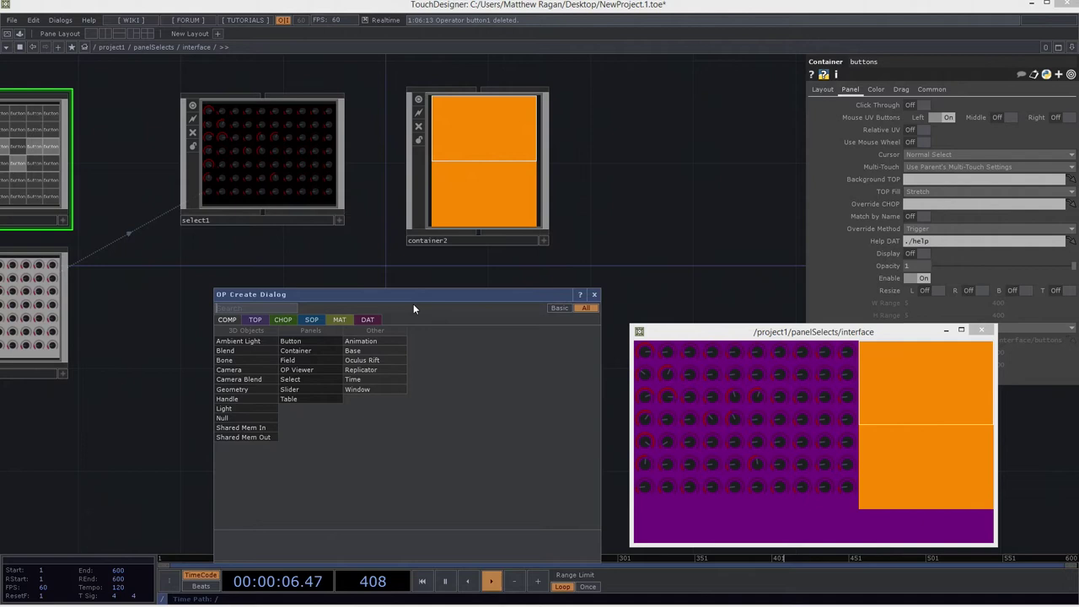
{"action": "type", "text": "con"}
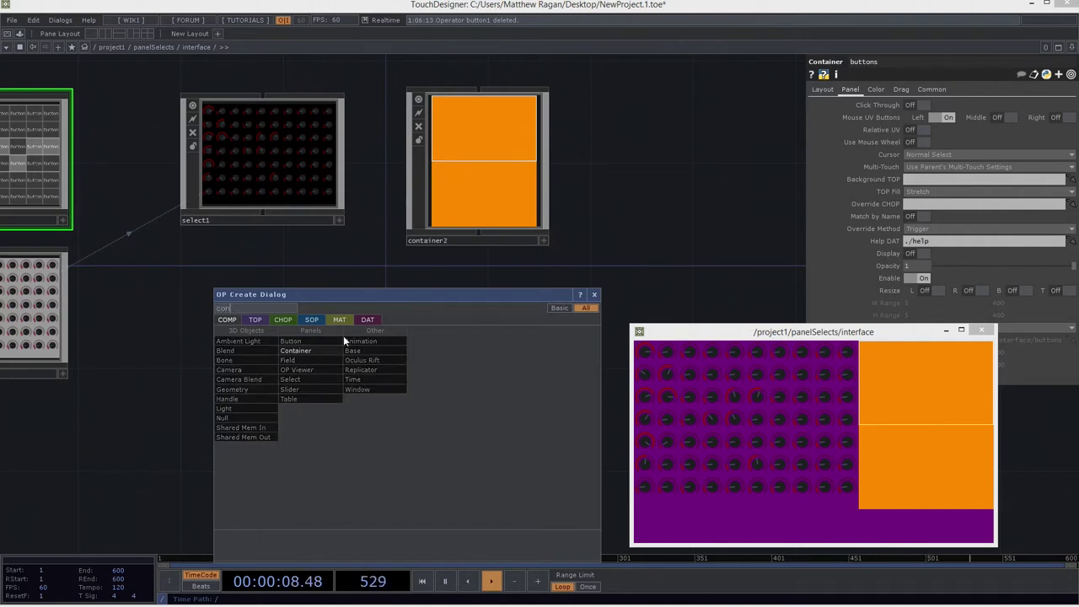
{"action": "key", "text": "Return"}
{"action": "left_click", "coordinate": [477, 330]}
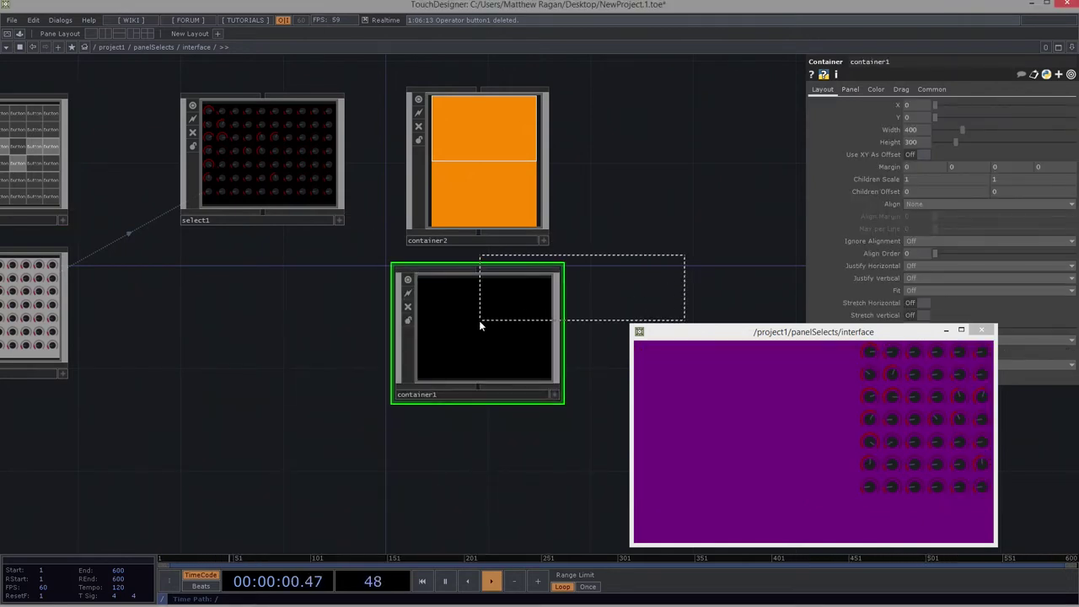
- Set the new container1's width to 120 and height to 50
{"action": "type", "text": "120"}
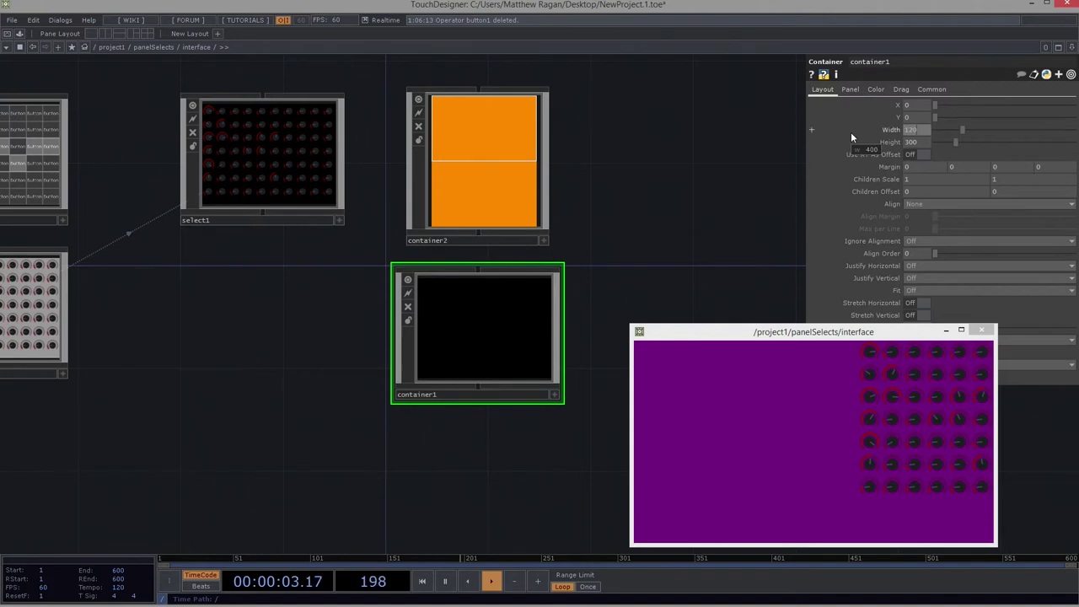
{"action": "key", "text": "Tab"}
{"action": "type", "text": "50"}
{"action": "key", "text": "Return"}
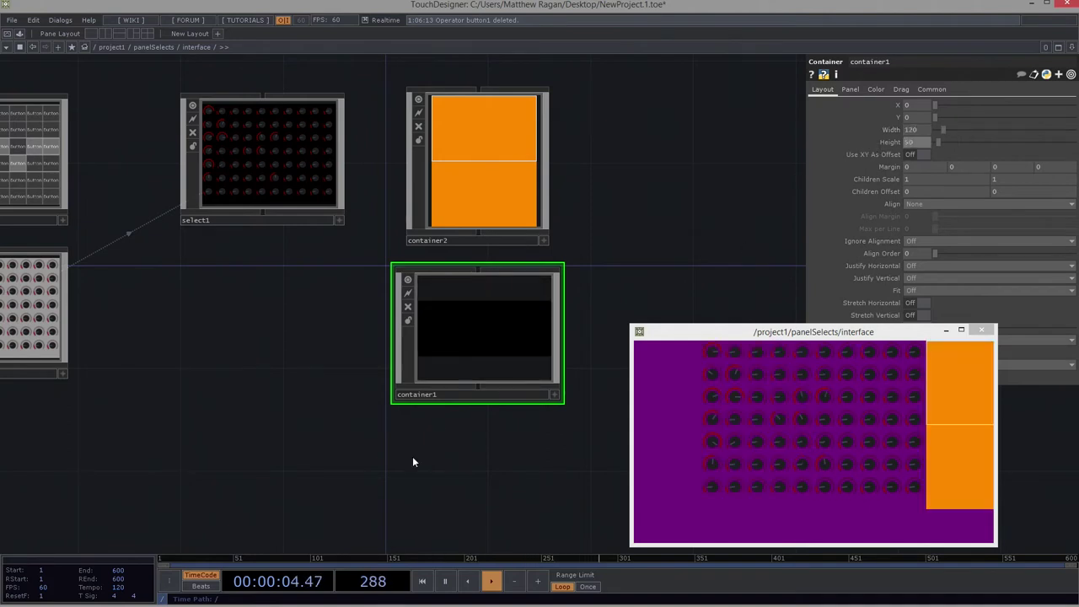
- Fit container1's node tile to its panel's proportions and set its Align to Layout Horizontal Left to Right
{"action": "double_click", "coordinate": [566, 405]}
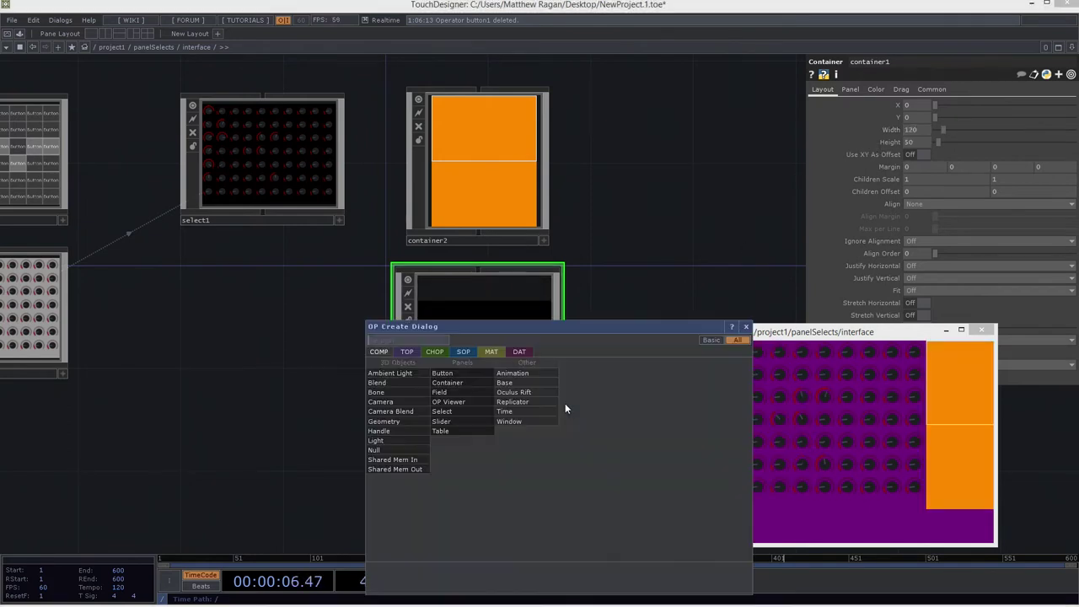
{"action": "left_click", "coordinate": [600, 319]}
{"action": "left_click_drag", "start_coordinate": [560, 402], "coordinate": [559, 404]}
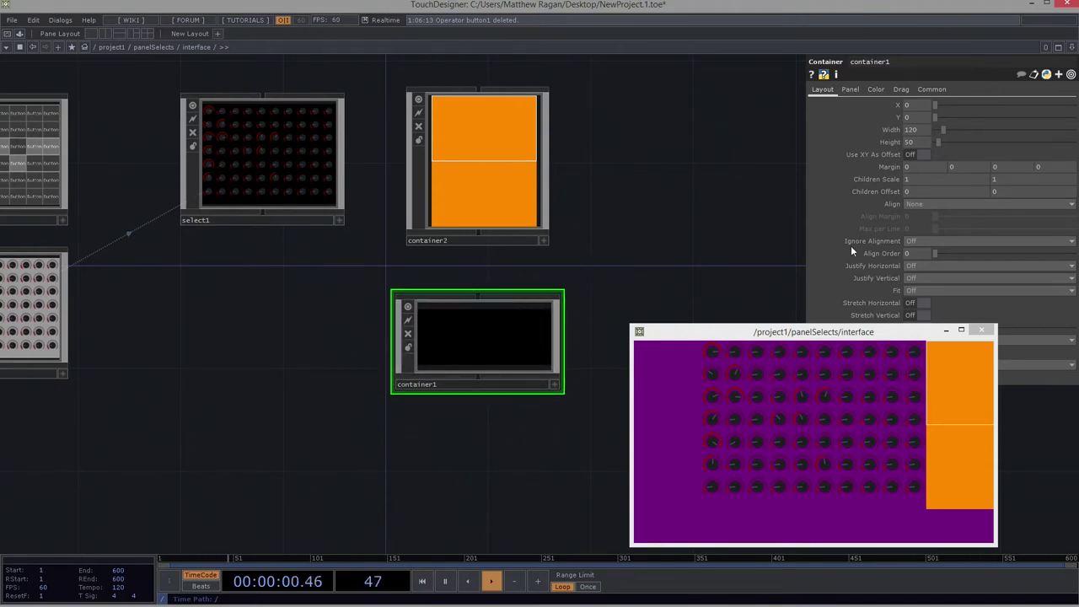
{"action": "left_click", "coordinate": [929, 204]}
{"action": "left_click", "coordinate": [933, 224]}
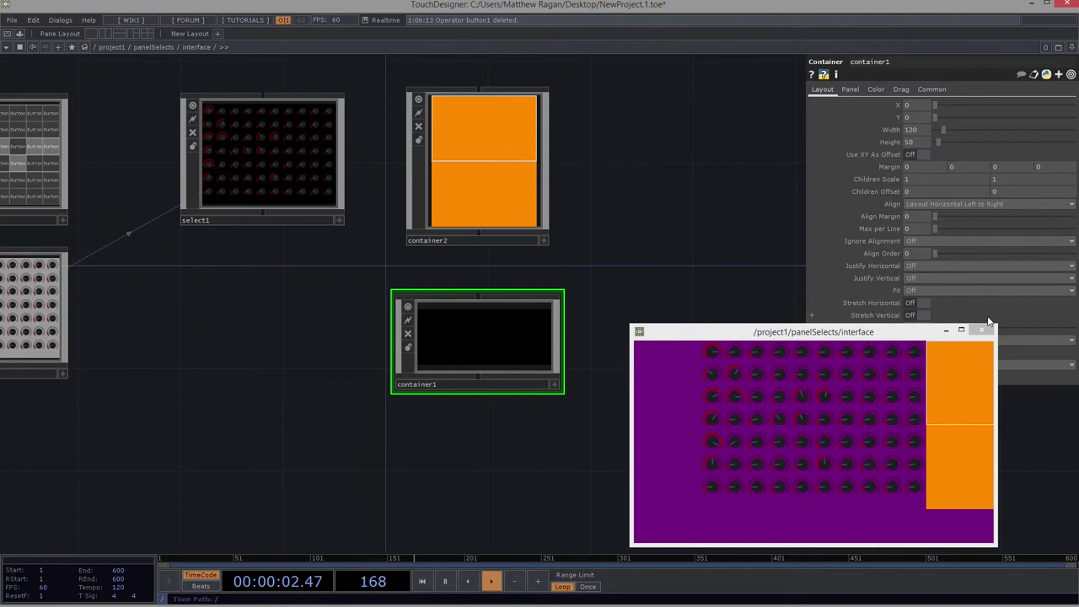
- Close the floating interface viewer and wire container1 to the underside of container2 as its child panel
{"action": "left_click", "coordinate": [982, 330]}
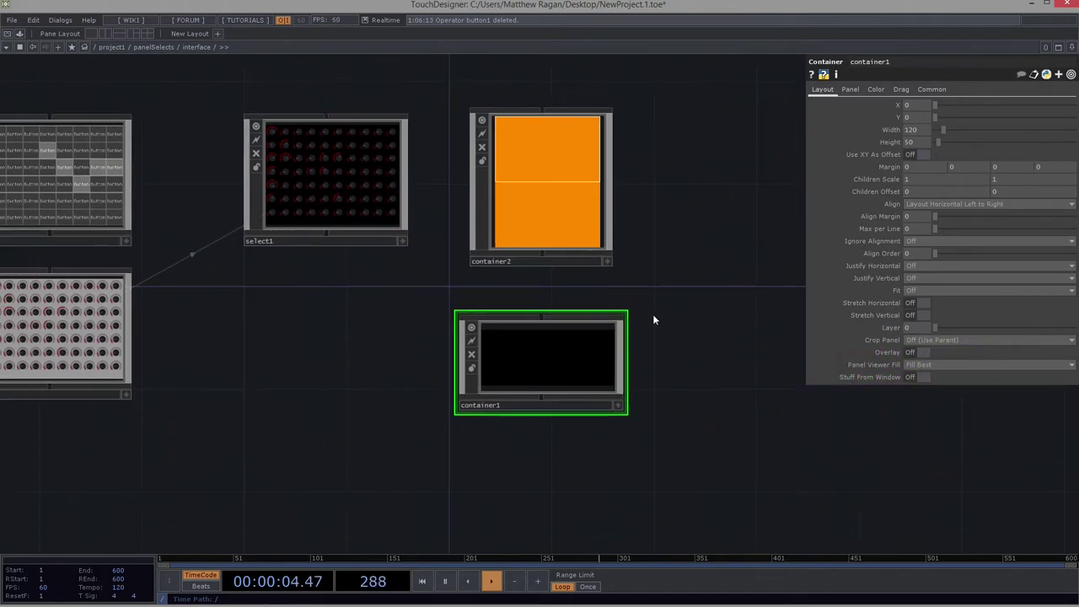
{"action": "left_click_drag", "start_coordinate": [543, 318], "coordinate": [546, 254]}
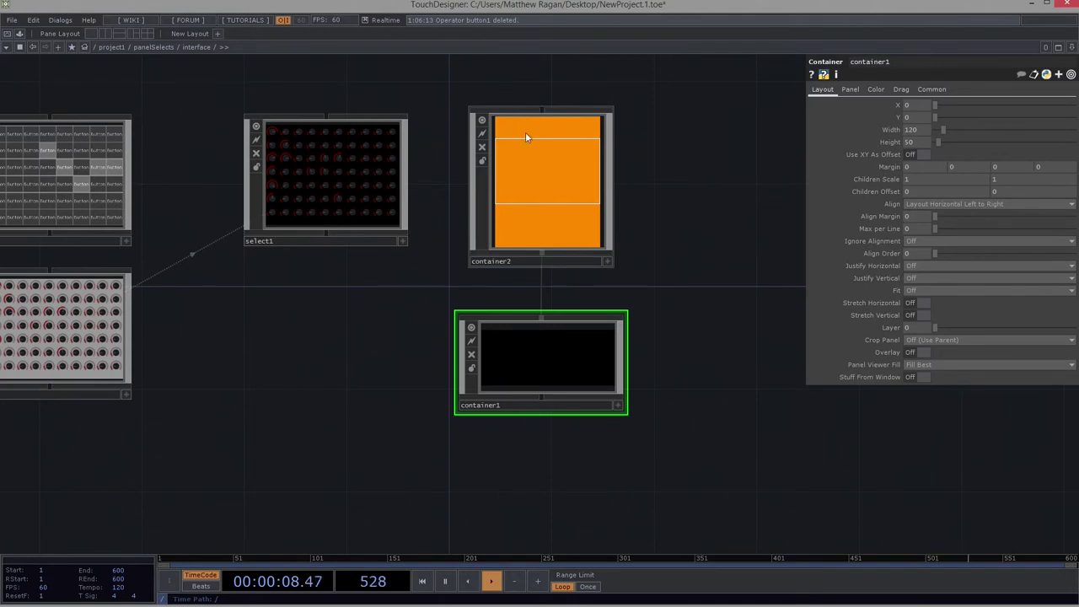
{"action": "right_click_drag", "start_coordinate": [635, 130], "coordinate": [547, 201]}
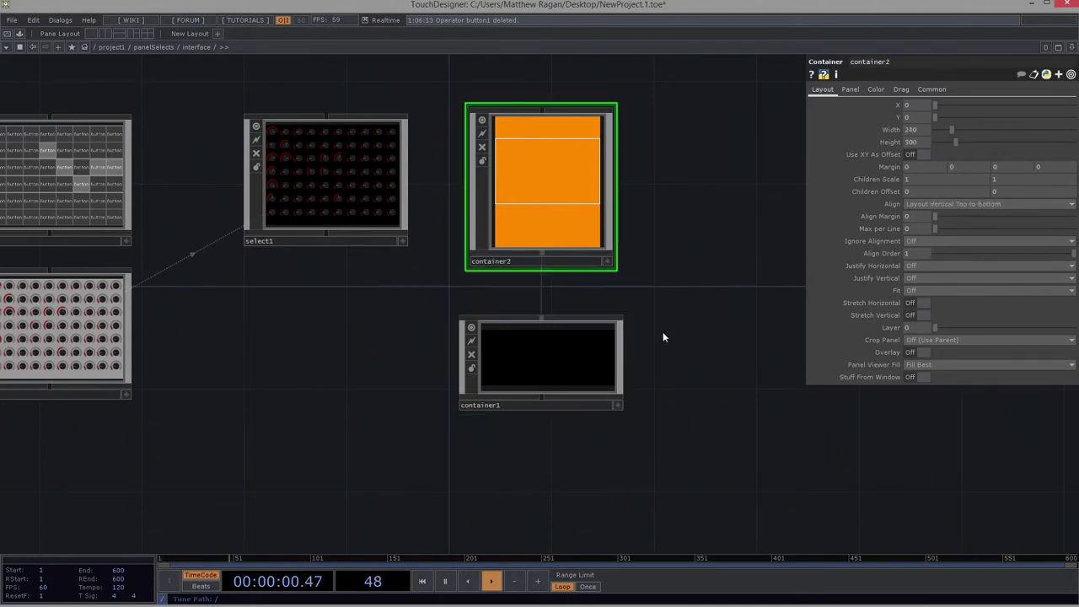
- Raise container1's Background Alpha to about 0.36, keeping the background black
{"action": "right_click_drag", "start_coordinate": [678, 364], "coordinate": [539, 429]}
{"action": "left_click", "coordinate": [877, 89]}
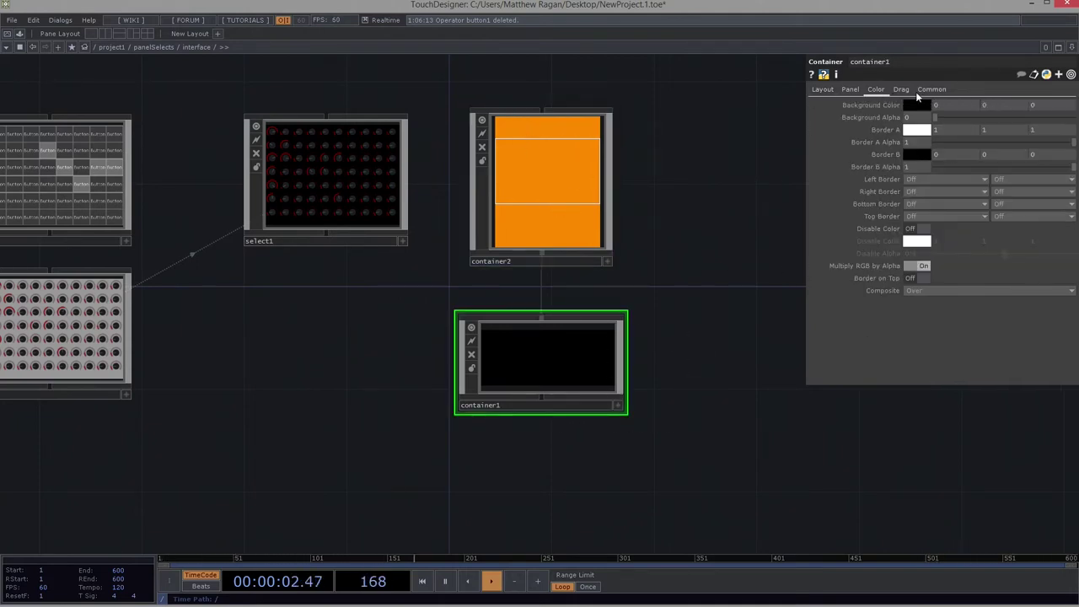
{"action": "left_click_drag", "start_coordinate": [936, 117], "coordinate": [1007, 119]}
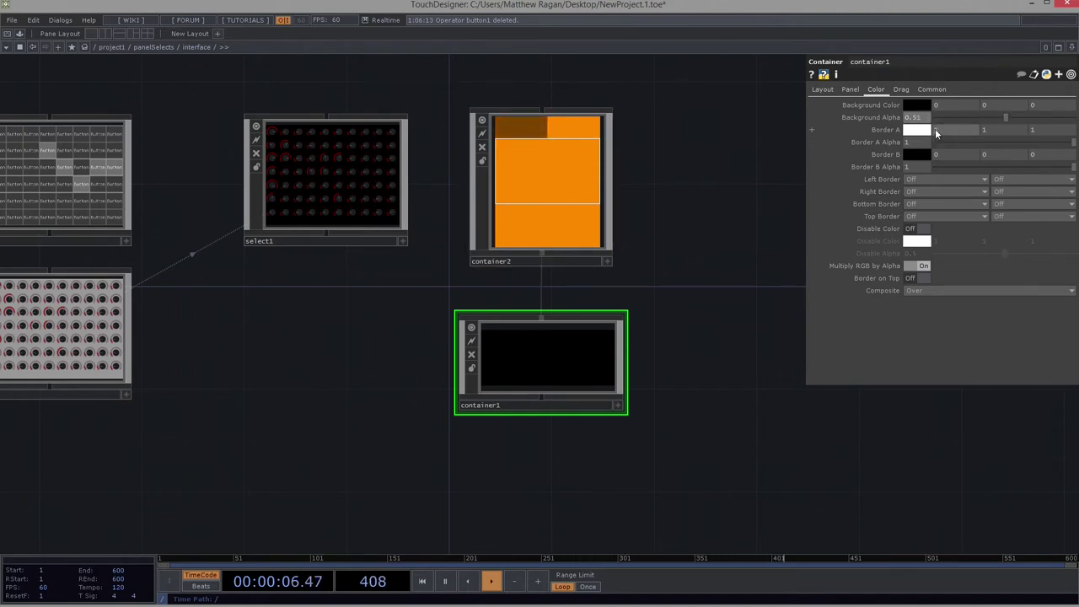
{"action": "left_click_drag", "start_coordinate": [1005, 117], "coordinate": [983, 118]}
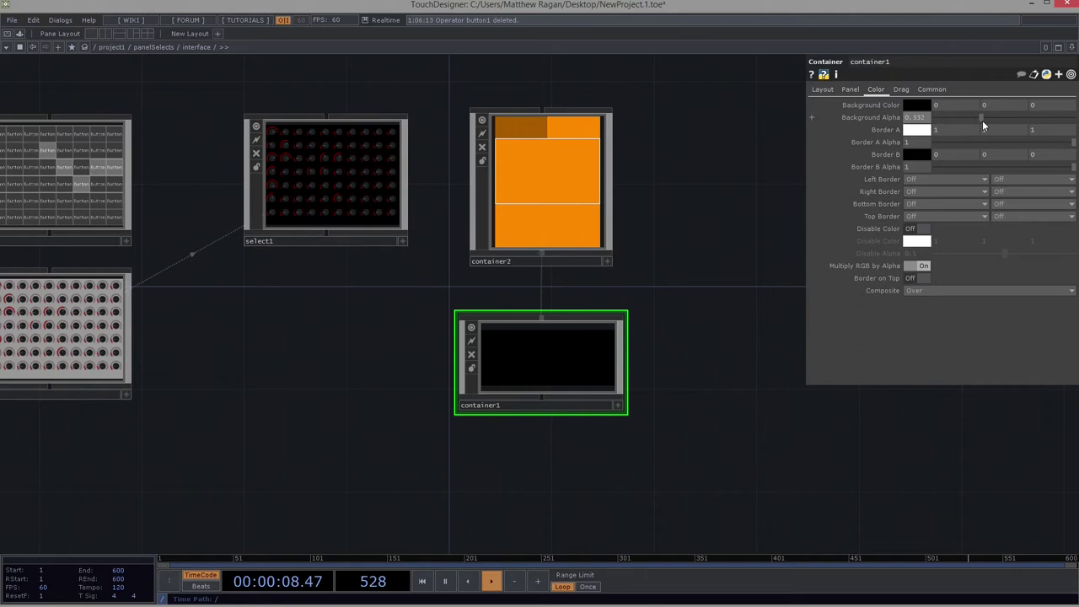
- Set container2's Align to Layout Vertical Bottom to Top and its Justify Vertical to Top
{"action": "left_click", "coordinate": [610, 231]}
{"action": "left_click", "coordinate": [983, 207]}
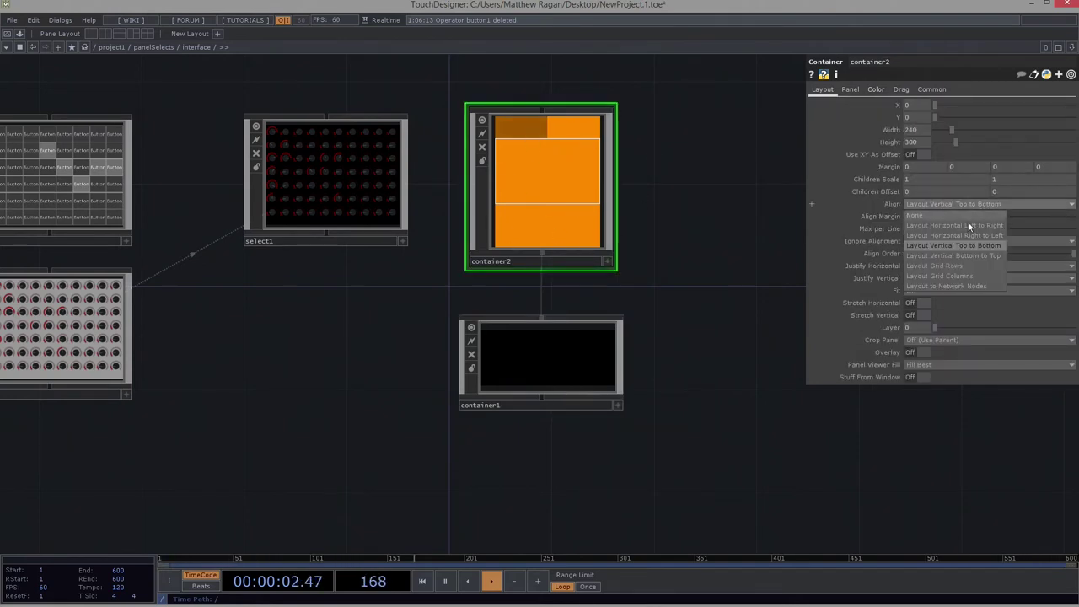
{"action": "left_click", "coordinate": [971, 257]}
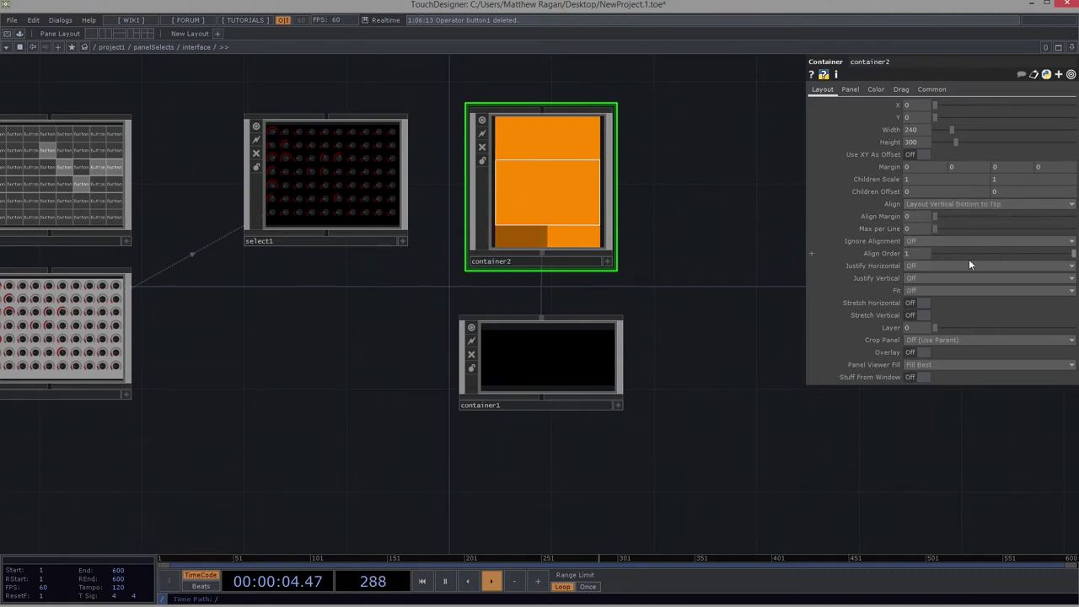
{"action": "left_click", "coordinate": [918, 276]}
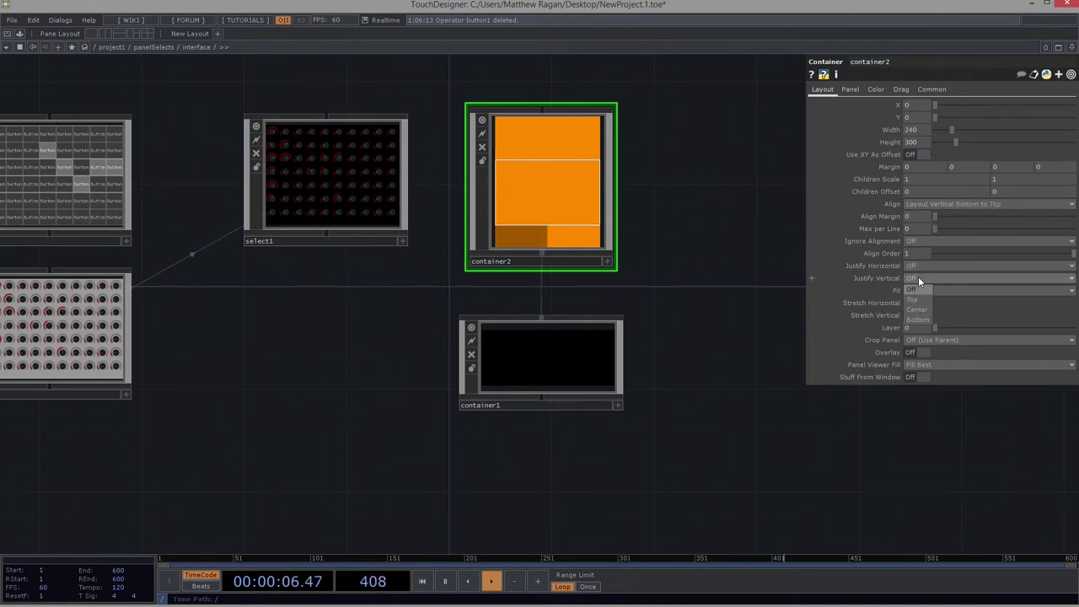
{"action": "left_click", "coordinate": [921, 290]}
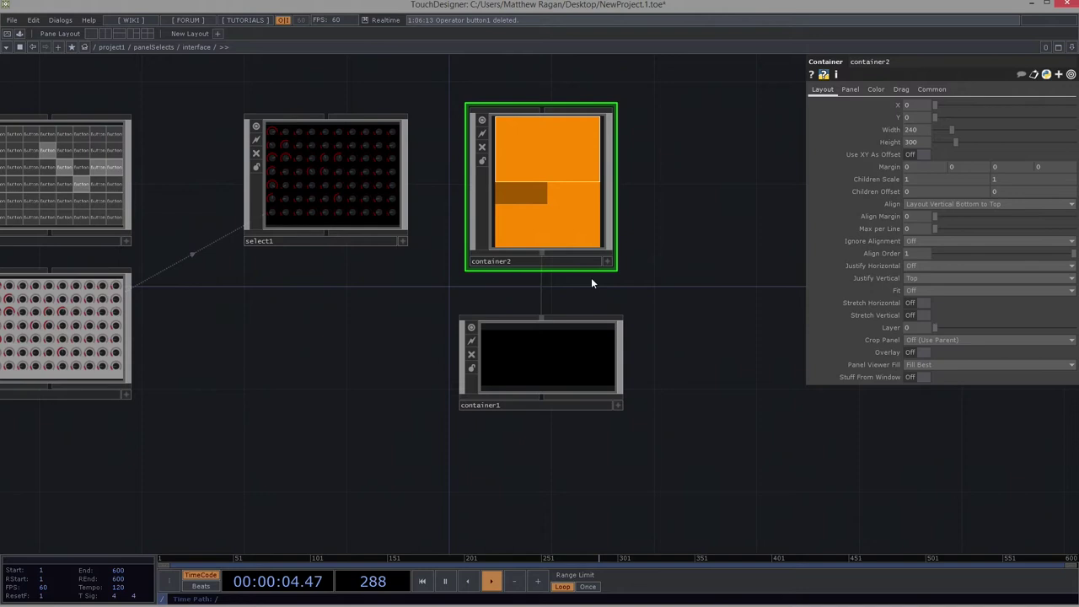
- Check the background color and alpha settings of container2 and container1
{"action": "left_click", "coordinate": [859, 90]}
{"action": "left_click", "coordinate": [877, 90]}
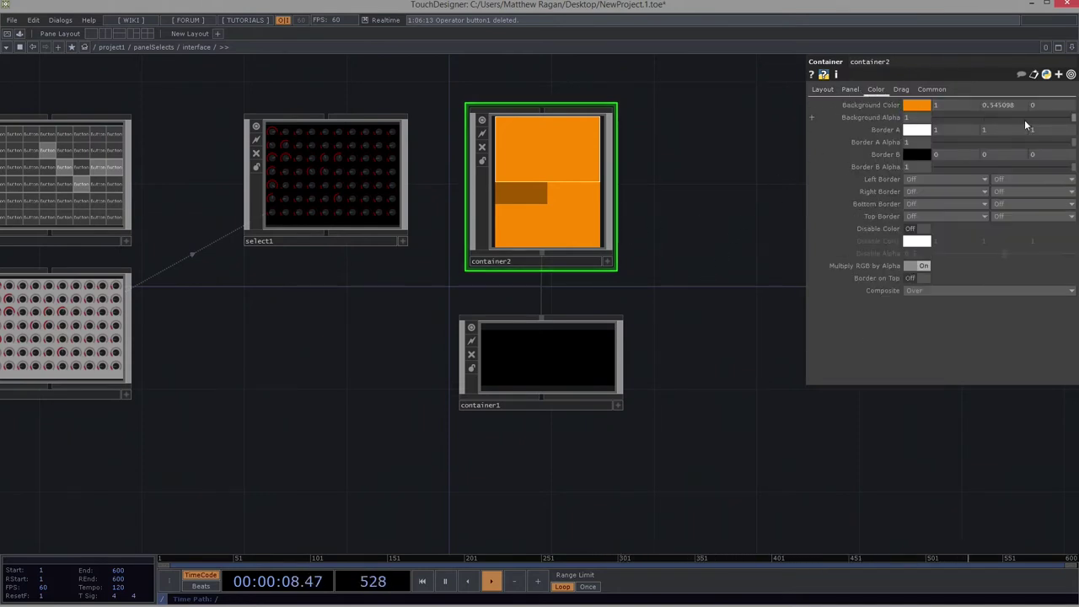
{"action": "left_click", "coordinate": [607, 362]}
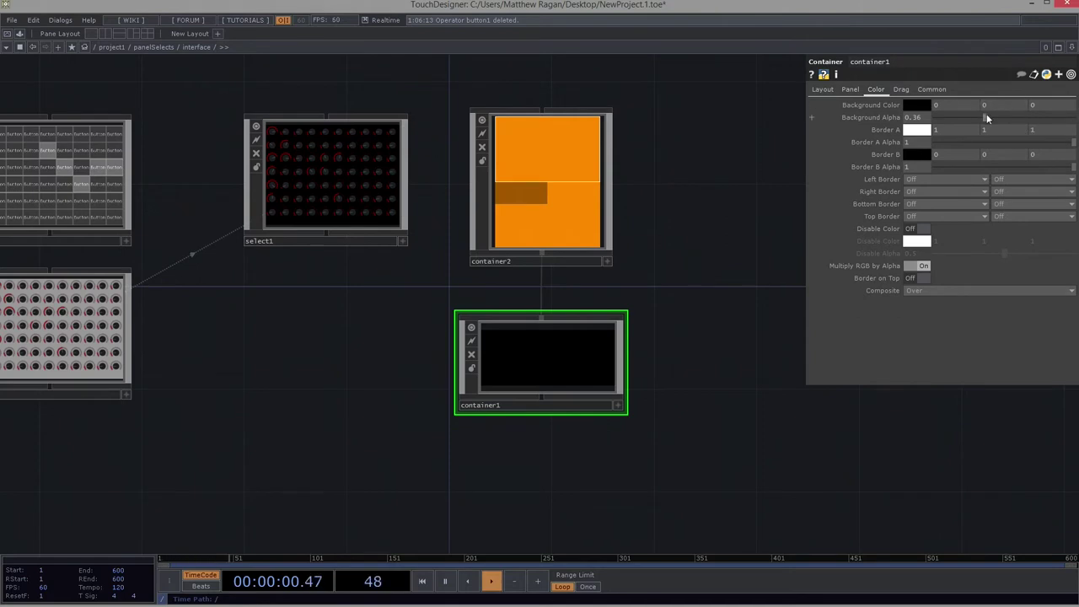
- Add a Button COMP inside container1
{"action": "scroll", "coordinate": [523, 392], "scroll_direction": "up", "scroll_amount": 5}
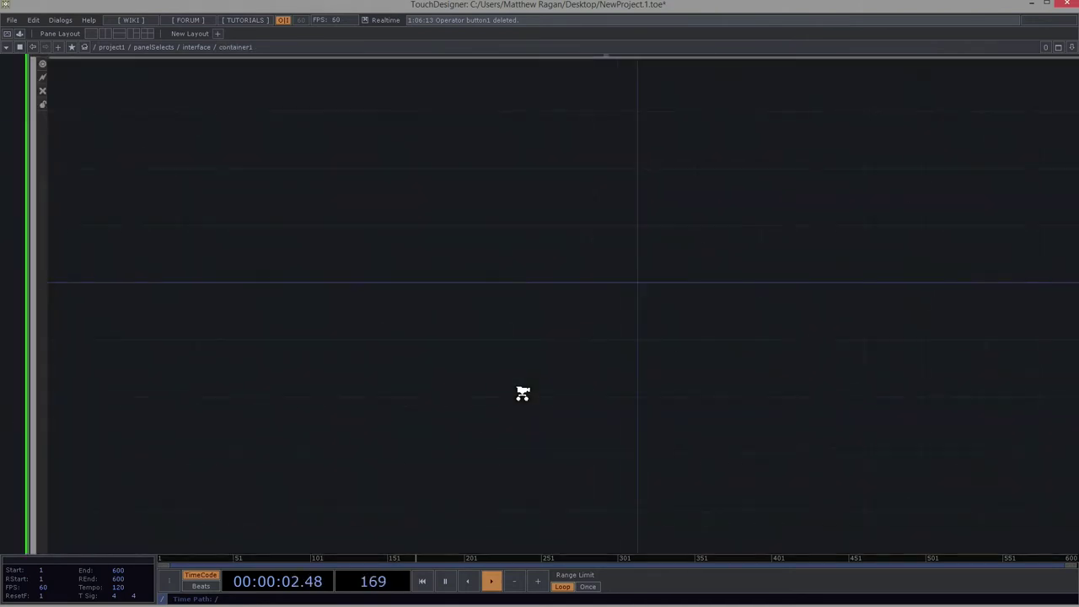
{"action": "key", "text": "Tab"}
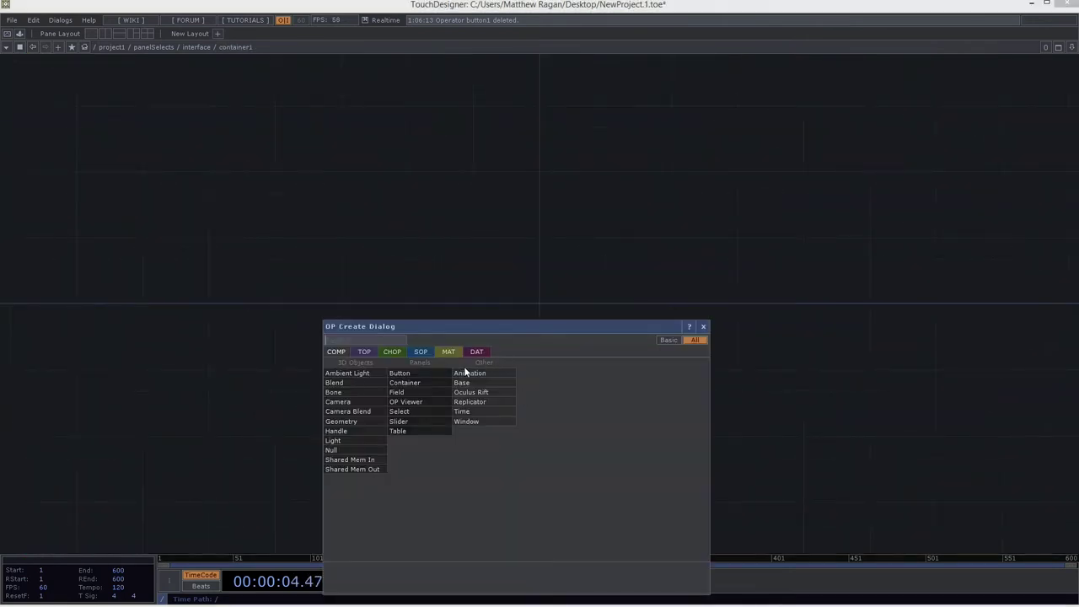
{"action": "type", "text": "but"}
{"action": "left_click", "coordinate": [400, 374]}
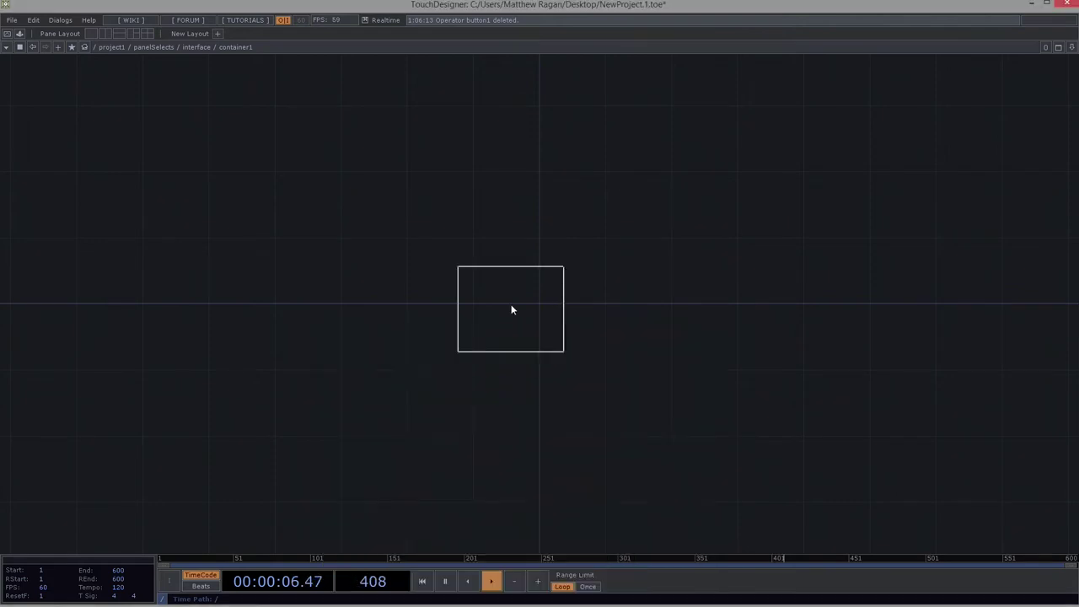
{"action": "left_click", "coordinate": [481, 295]}
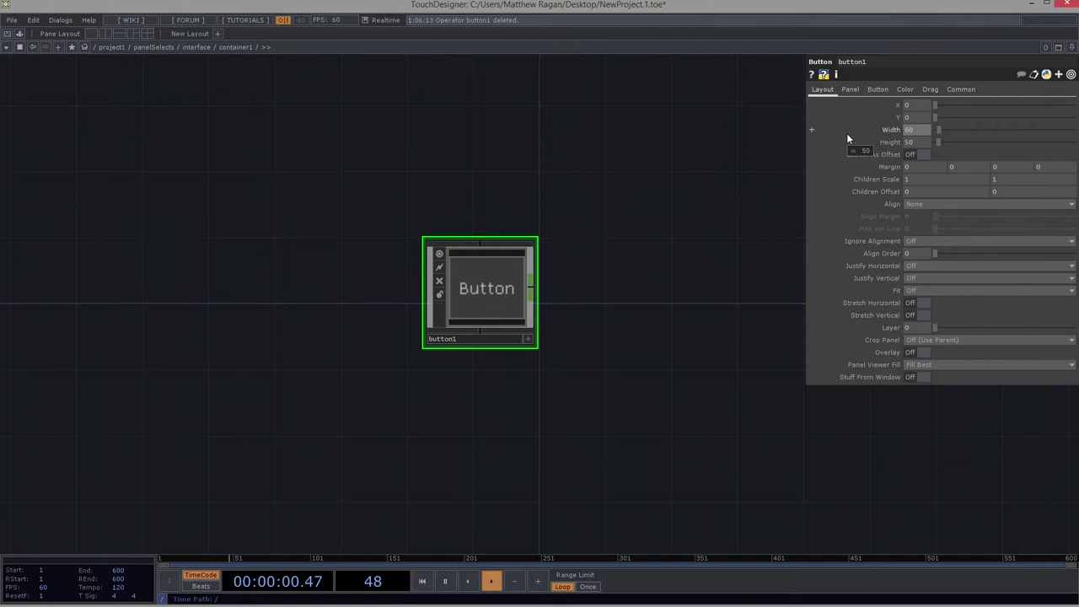
{"action": "left_click_drag", "start_coordinate": [489, 301], "coordinate": [471, 321]}
- Set the text of the bg Text TOP inside button1 to "Buttons" and return to container1's network
{"action": "scroll", "coordinate": [477, 304], "scroll_direction": "up", "scroll_amount": 2}
{"action": "scroll", "coordinate": [479, 308], "scroll_direction": "up", "scroll_amount": 1}
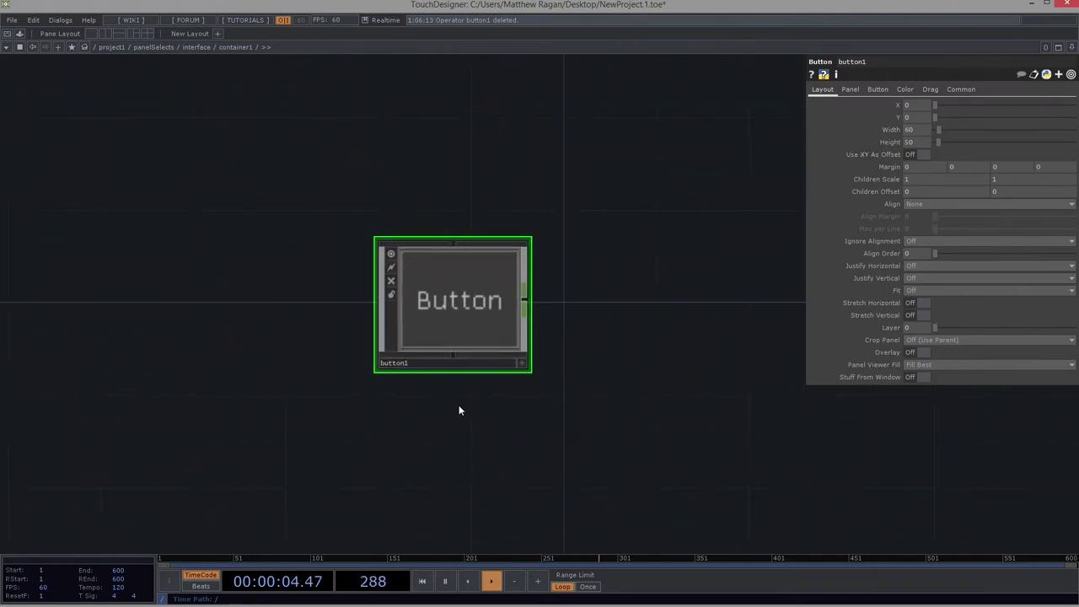
{"action": "scroll", "coordinate": [481, 363], "scroll_direction": "up", "scroll_amount": 3}
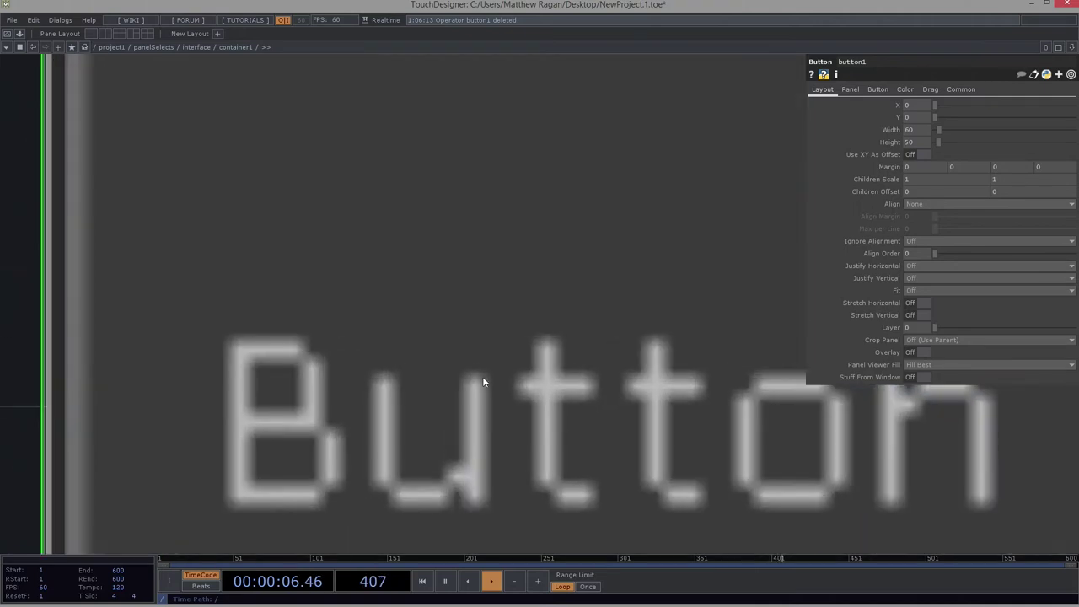
{"action": "left_click_drag", "start_coordinate": [523, 121], "coordinate": [523, 100]}
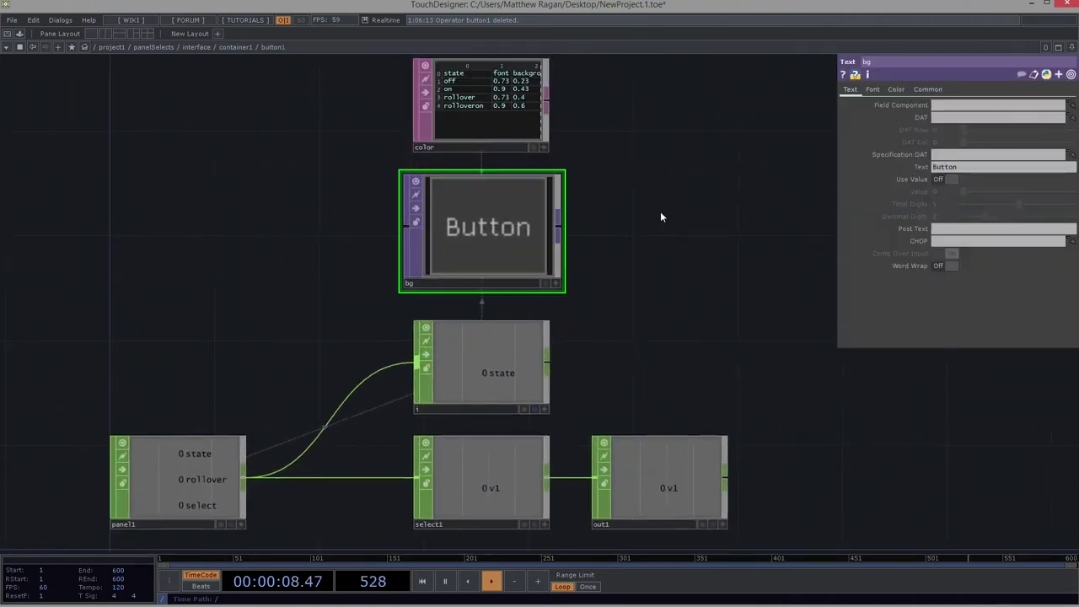
{"action": "left_click", "coordinate": [978, 167]}
{"action": "type", "text": "s"}
{"action": "key", "text": "Return"}
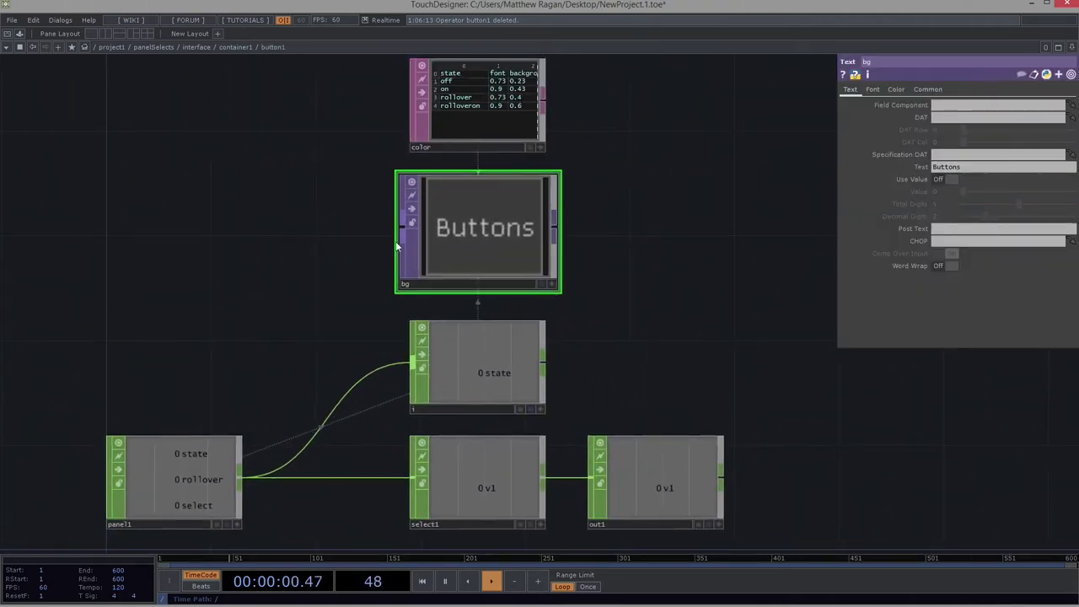
{"action": "scroll", "coordinate": [395, 241], "scroll_direction": "down", "scroll_amount": 3}
- Set button1's Button Type to Radio Down
{"action": "key", "text": "p"}
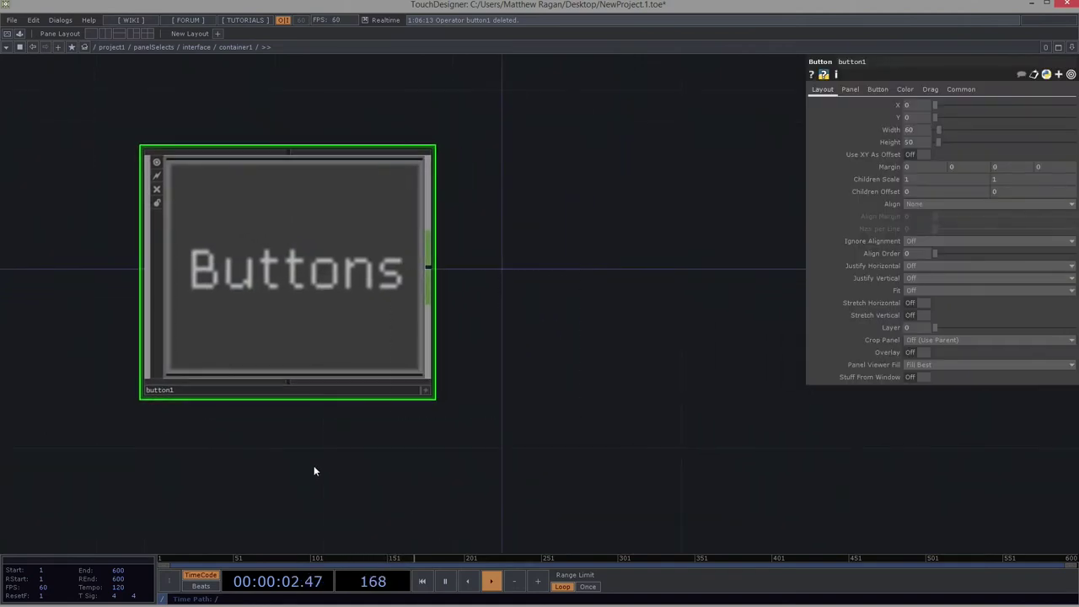
{"action": "left_click", "coordinate": [879, 91]}
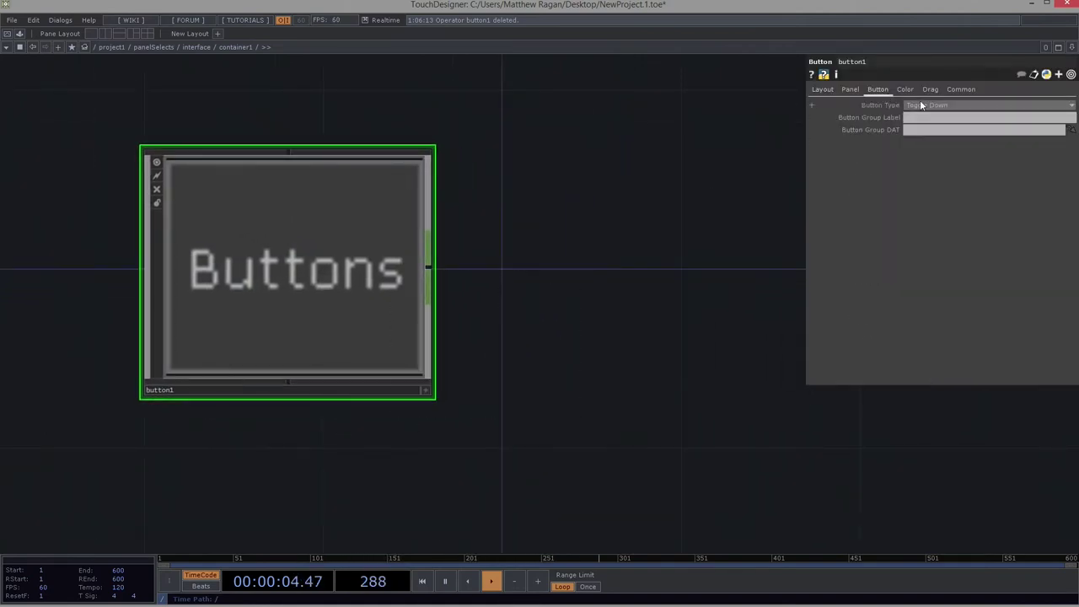
{"action": "left_click", "coordinate": [922, 104]}
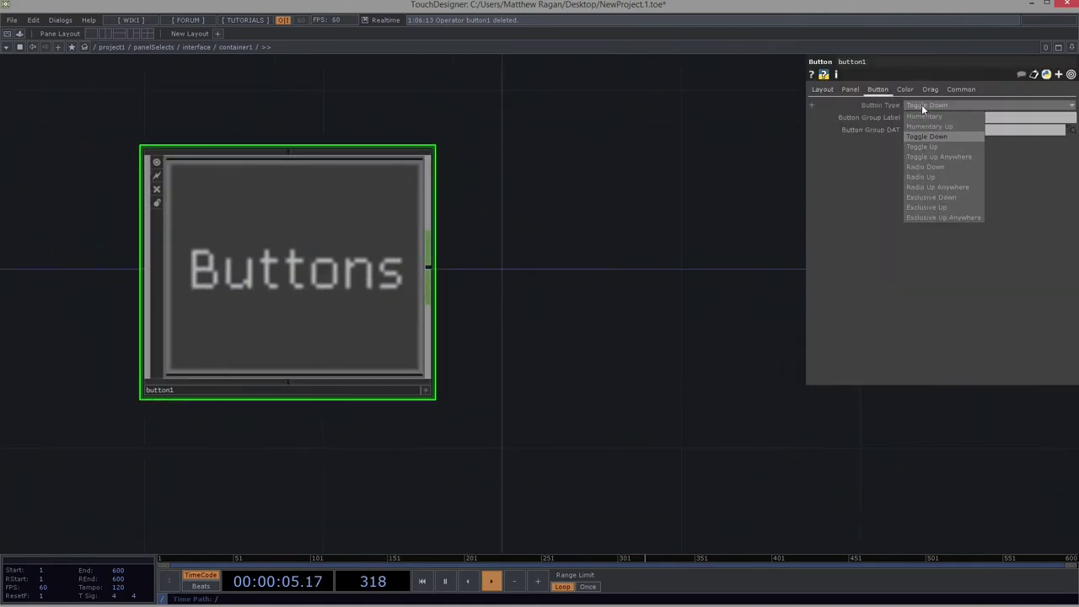
{"action": "left_click", "coordinate": [925, 167]}
- Duplicate button1 and place the copy beside the original
{"action": "scroll", "coordinate": [568, 222], "scroll_direction": "down", "scroll_amount": 2}
{"action": "key", "text": "ctrl+v"}
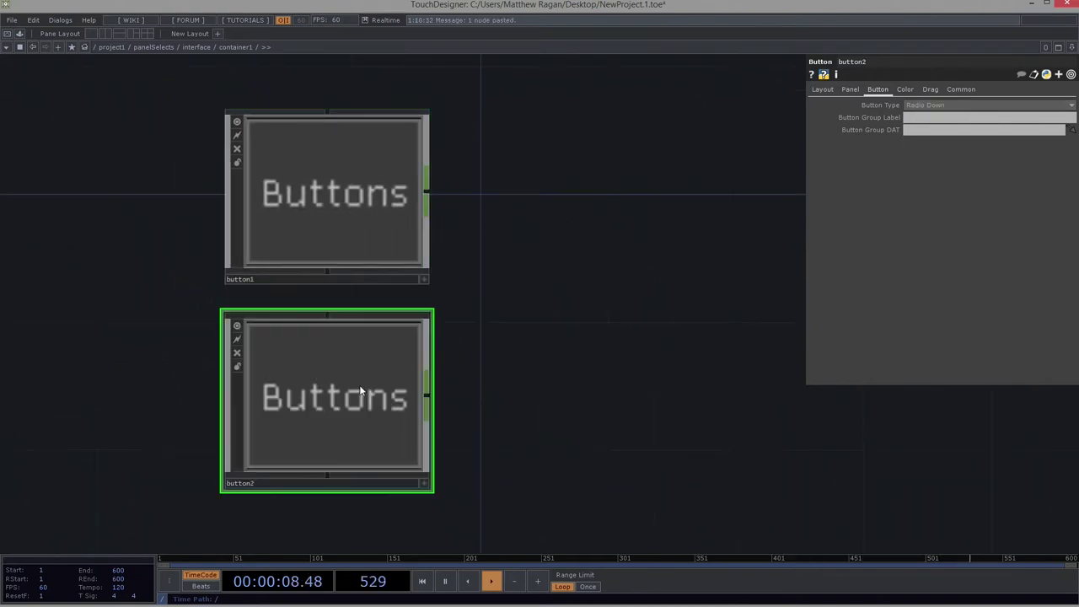
{"action": "left_click_drag", "start_coordinate": [359, 384], "coordinate": [621, 189]}
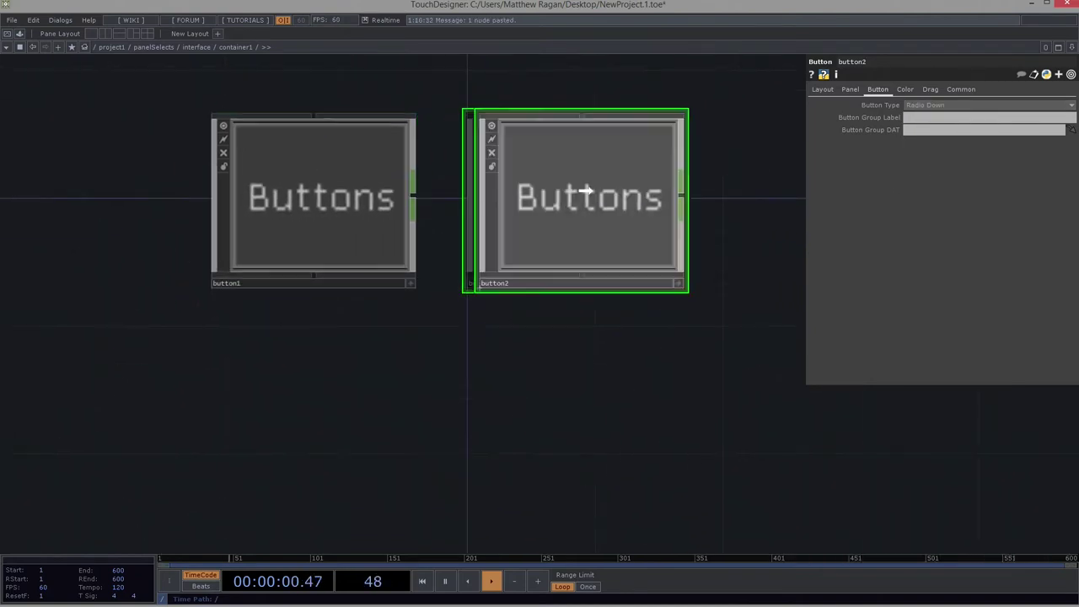
- Set the text of the bg Text TOP inside button2 to "Knobs" and return to container1's network
{"action": "key", "text": "i"}
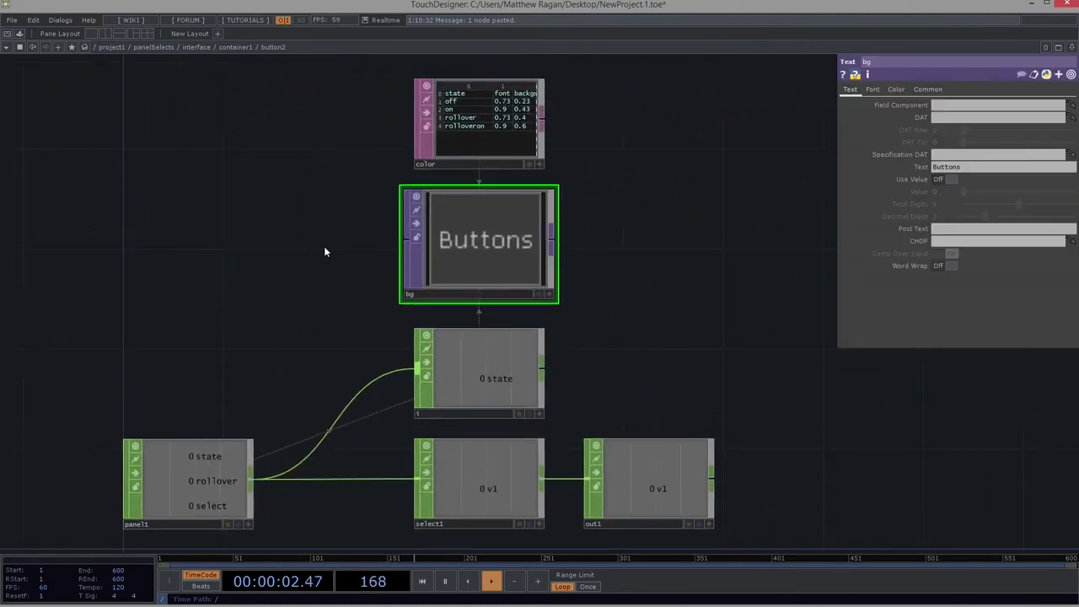
{"action": "left_click", "coordinate": [1003, 169]}
{"action": "type", "text": "Knobs"}
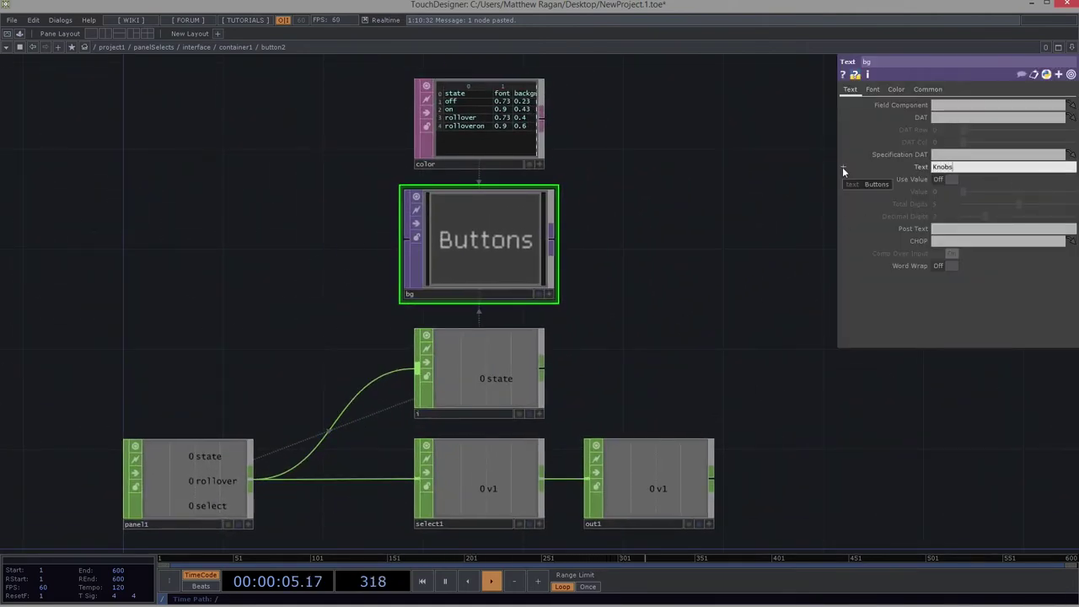
{"action": "key", "text": "Return"}
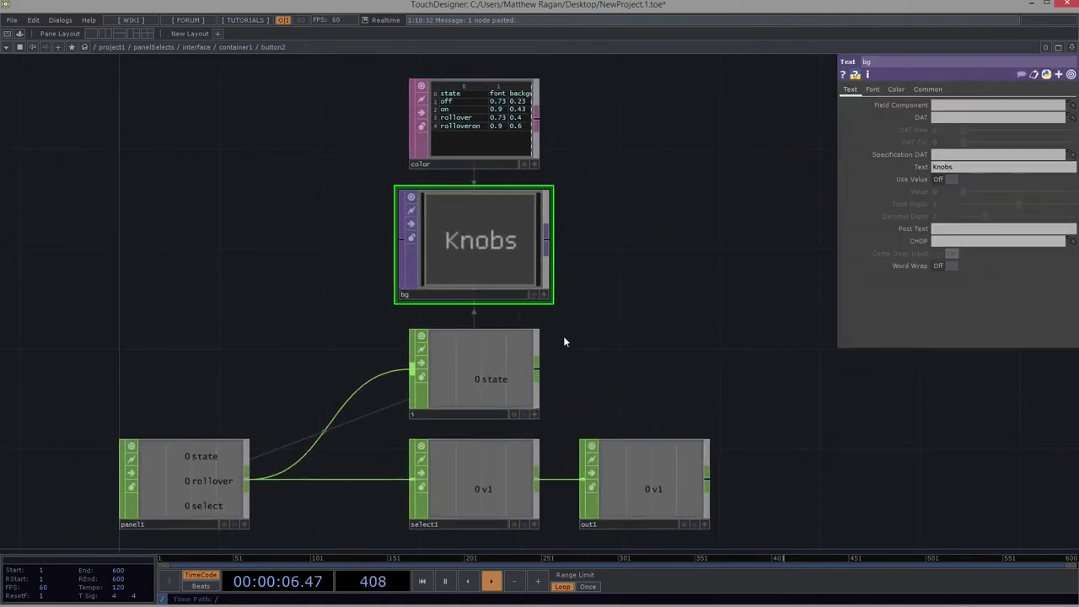
{"action": "key", "text": "u"}
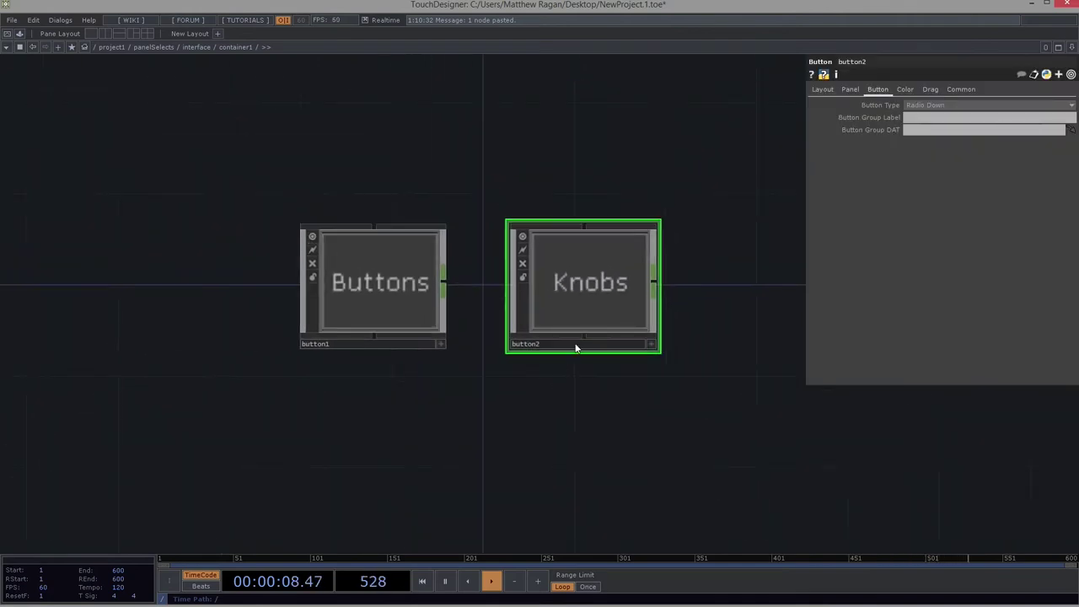
- Go up to the interface network and test container1's radio buttons by alternating between Buttons and Knobs in its active viewer
{"action": "scroll", "coordinate": [491, 369], "scroll_direction": "down", "scroll_amount": 8}
{"action": "key", "text": "u"}
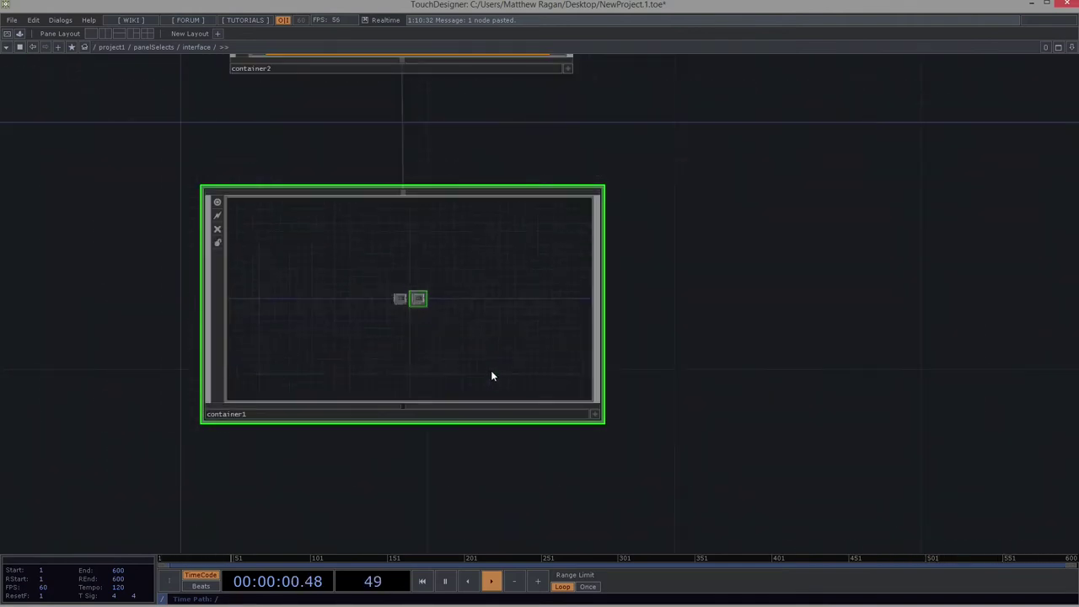
{"action": "scroll", "coordinate": [624, 308], "scroll_direction": "down", "scroll_amount": 3}
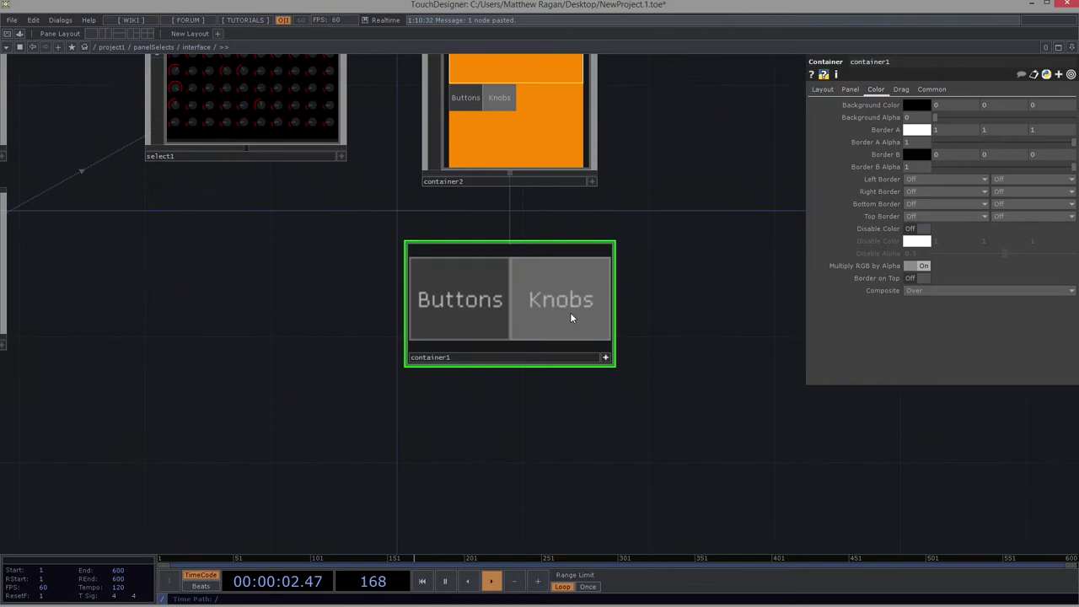
{"action": "left_click", "coordinate": [570, 312]}
{"action": "left_click", "coordinate": [441, 299]}
{"action": "left_click", "coordinate": [561, 295]}
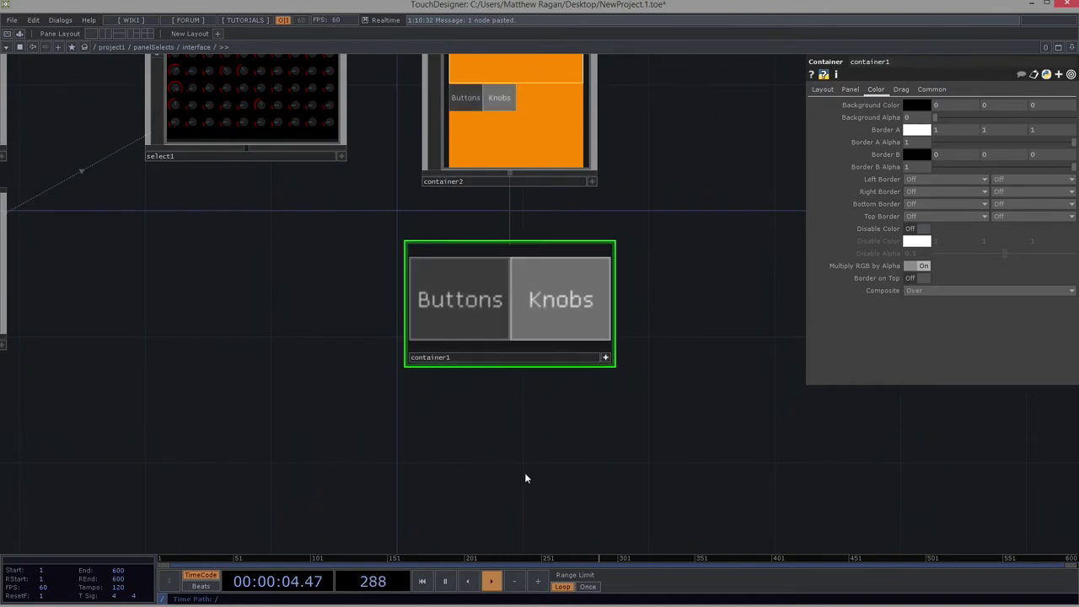
{"action": "left_click", "coordinate": [459, 311]}
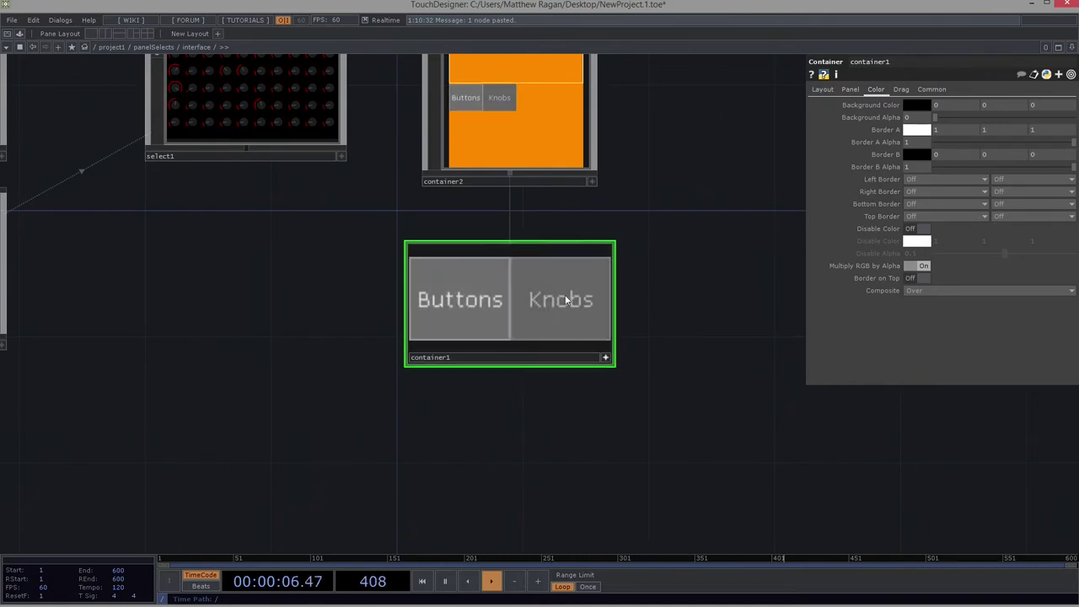
{"action": "left_click", "coordinate": [568, 301]}
{"action": "left_click", "coordinate": [472, 303]}
{"action": "left_click", "coordinate": [574, 300]}
{"action": "left_click", "coordinate": [476, 299]}
{"action": "left_click", "coordinate": [594, 294]}
{"action": "left_click", "coordinate": [477, 305]}
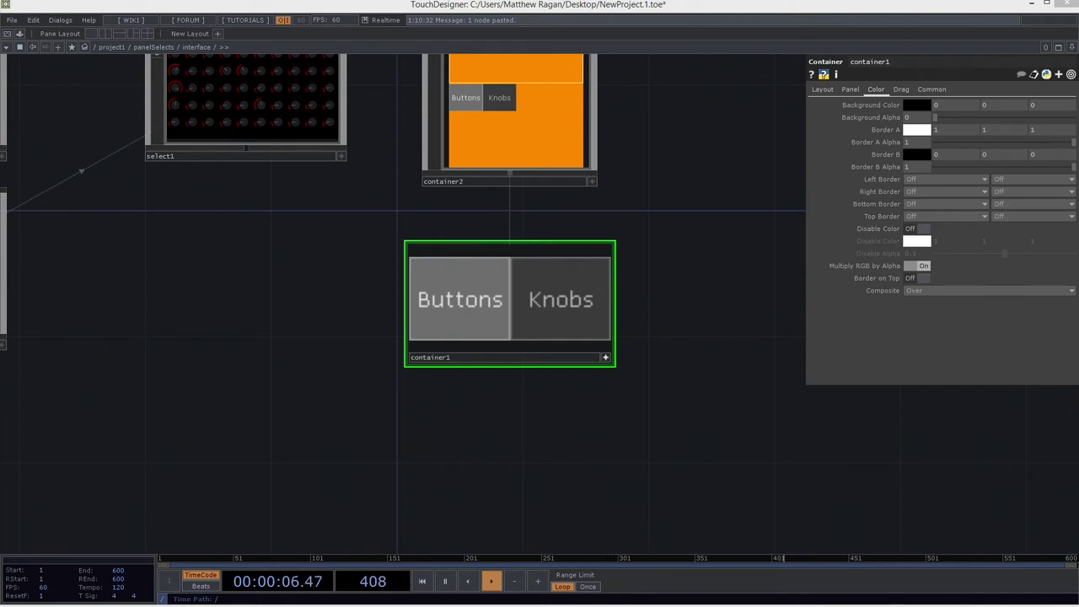
{"action": "left_click_drag", "start_coordinate": [579, 415], "coordinate": [542, 498]}
{"action": "left_click", "coordinate": [569, 440]}
{"action": "left_click", "coordinate": [569, 440]}
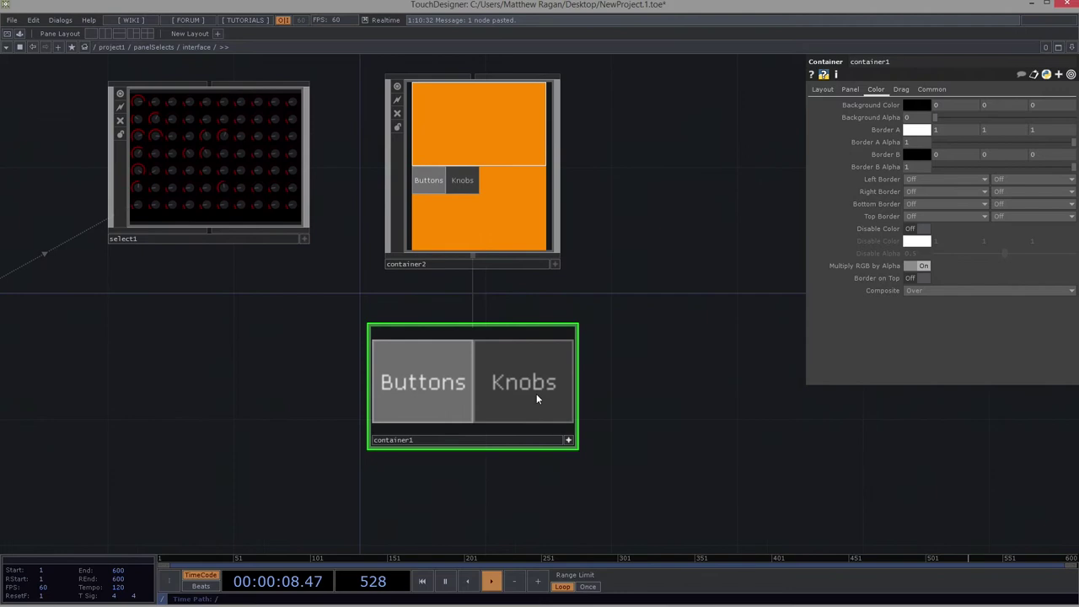
{"action": "left_click", "coordinate": [569, 441]}
- Add a Panel CHOP inside container1, below button1
{"action": "key", "text": "i"}
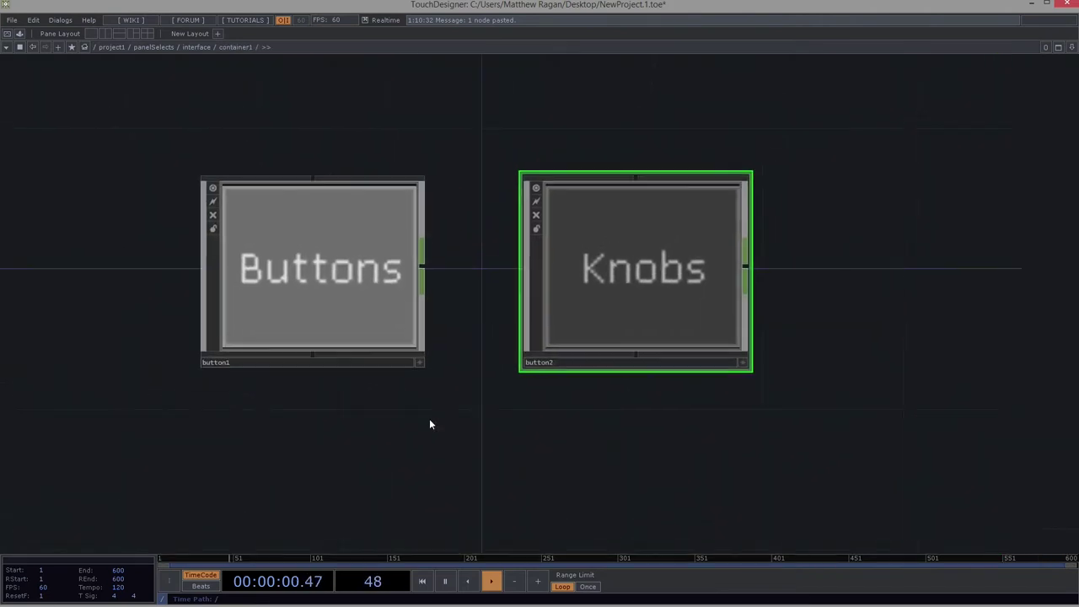
{"action": "key", "text": "p"}
{"action": "key", "text": "Tab"}
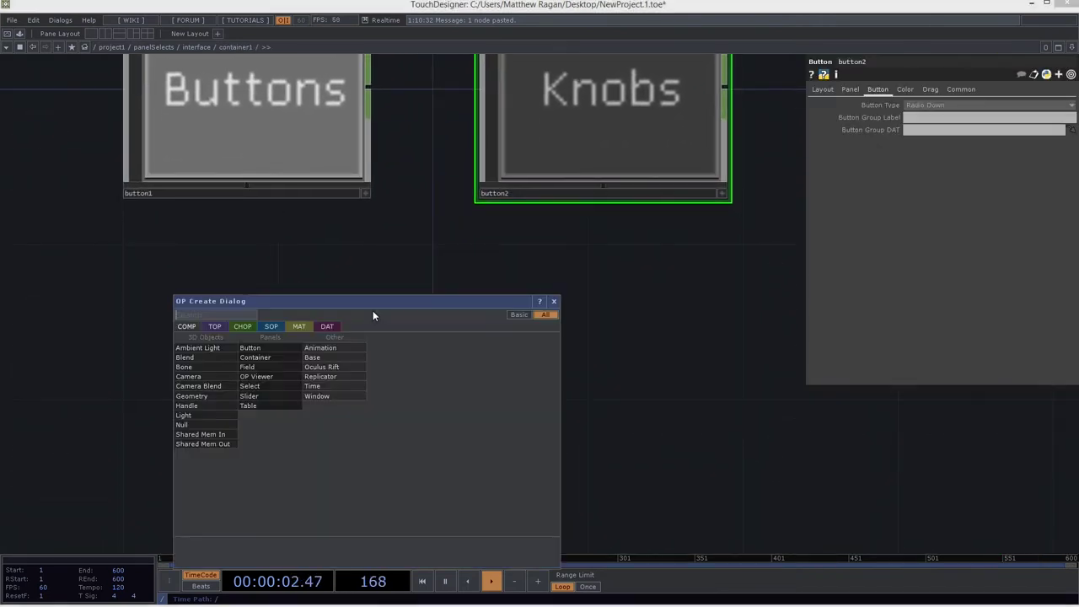
{"action": "type", "text": "pane"}
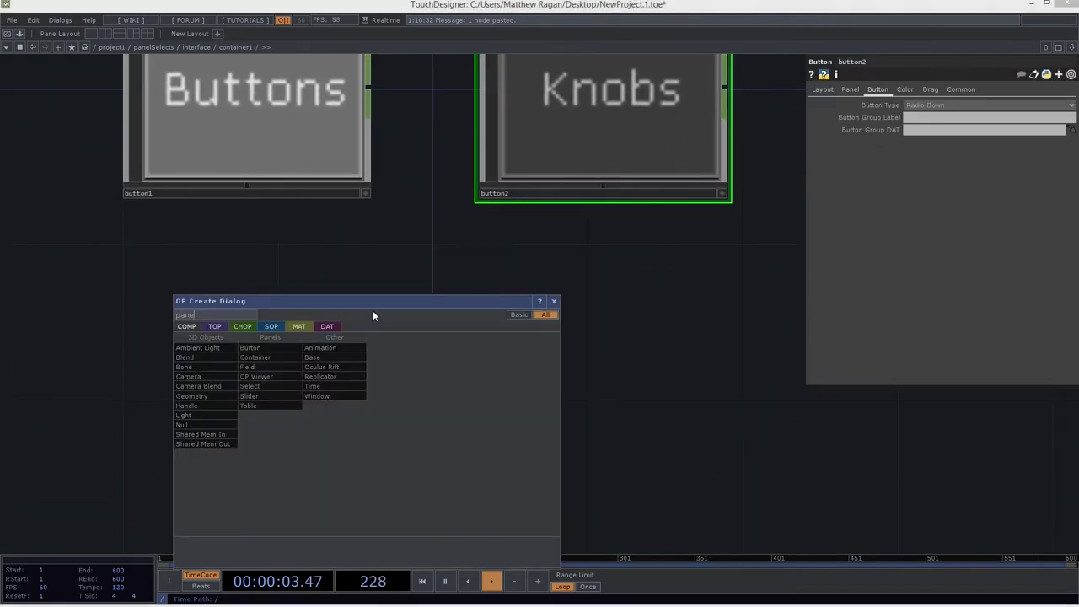
{"action": "left_click", "coordinate": [241, 327]}
{"action": "left_click", "coordinate": [382, 492]}
{"action": "left_click", "coordinate": [292, 255]}
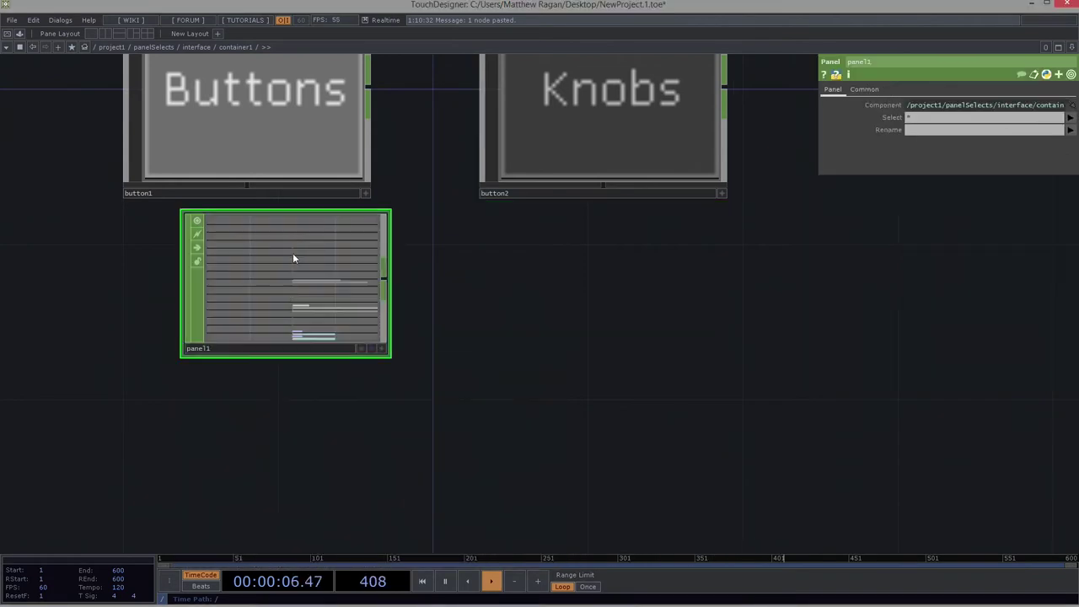
- Examine panel1's channel list closely and open container1's panel in a floating viewer
{"action": "left_click_drag", "start_coordinate": [294, 258], "coordinate": [277, 336]}
{"action": "scroll", "coordinate": [377, 362], "scroll_direction": "up", "scroll_amount": 6}
{"action": "left_click_drag", "start_coordinate": [466, 358], "coordinate": [727, 358]}
{"action": "scroll", "coordinate": [553, 391], "scroll_direction": "up", "scroll_amount": 3}
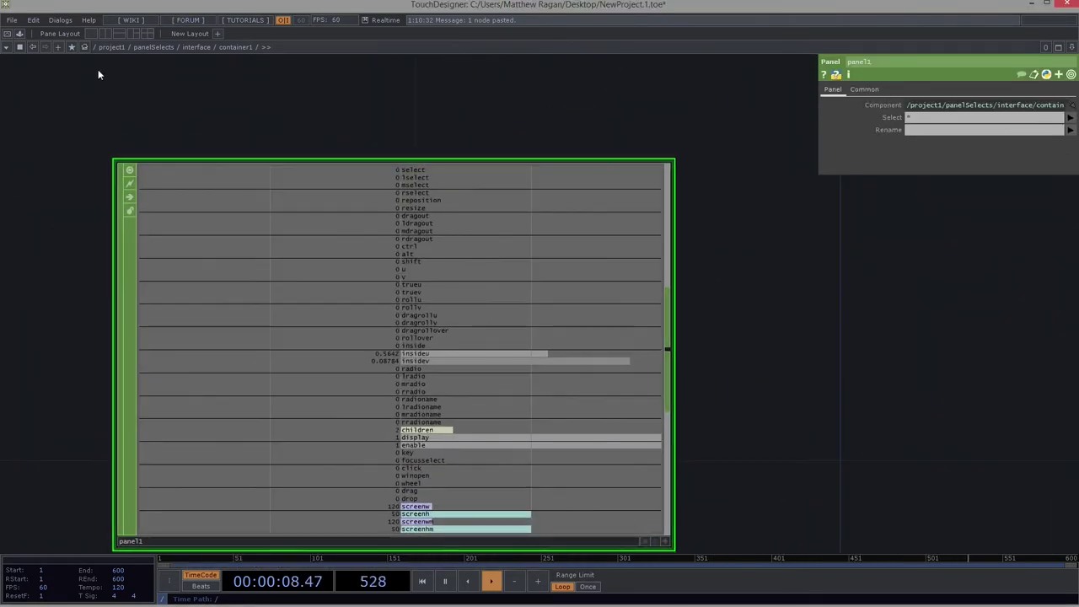
{"action": "left_click", "coordinate": [21, 48]}
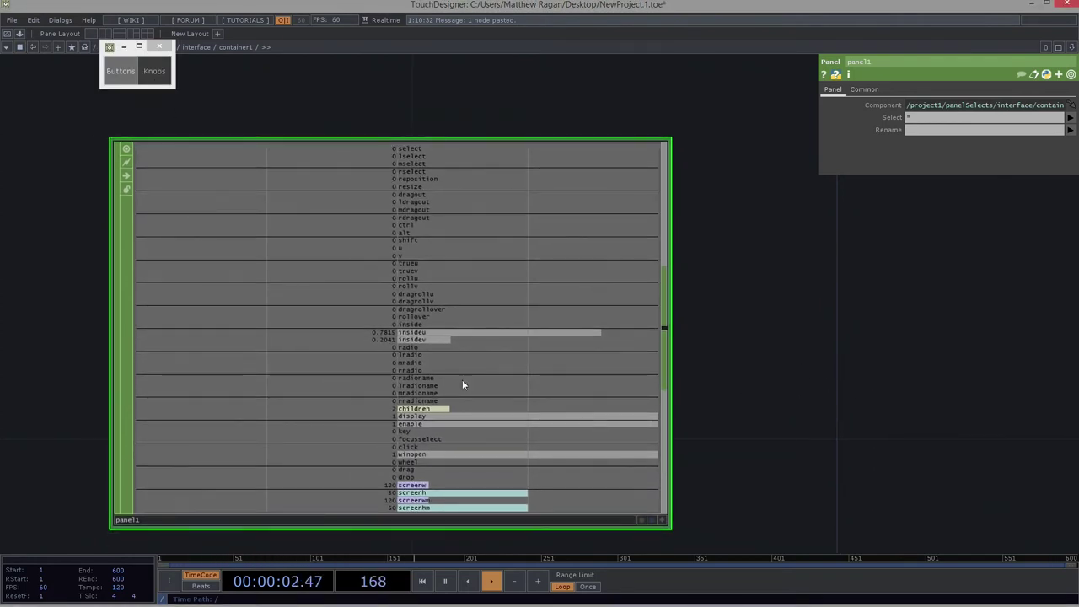
{"action": "left_click_drag", "start_coordinate": [818, 373], "coordinate": [820, 372]}
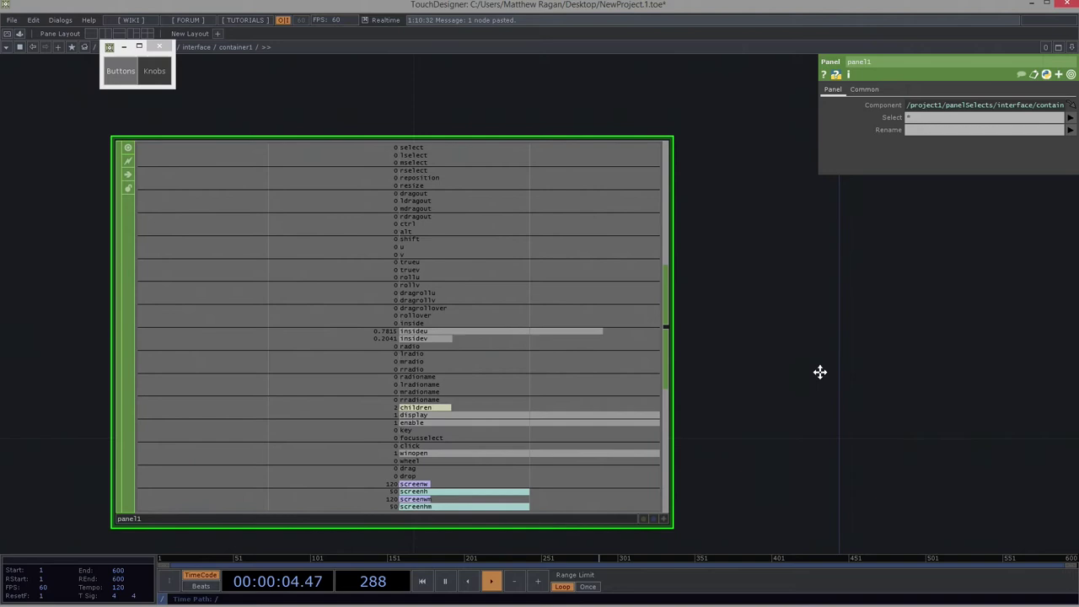
{"action": "scroll", "coordinate": [435, 345], "scroll_direction": "up", "scroll_amount": 5}
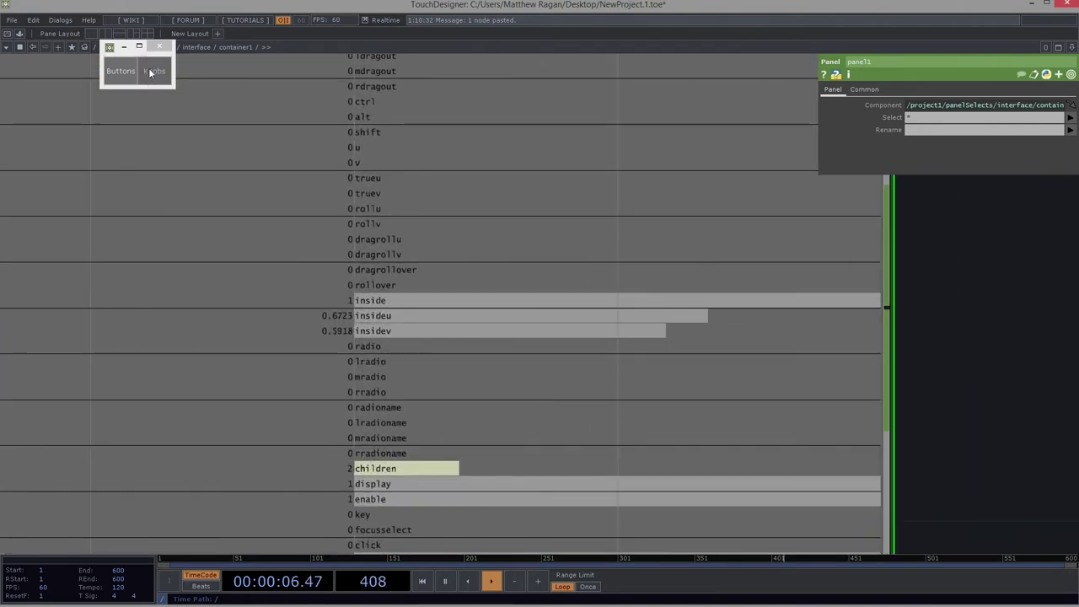
- Select Knobs repeatedly in the floating viewer to see how panel1's radio channels respond, and close the viewer
{"action": "left_click", "coordinate": [150, 73]}
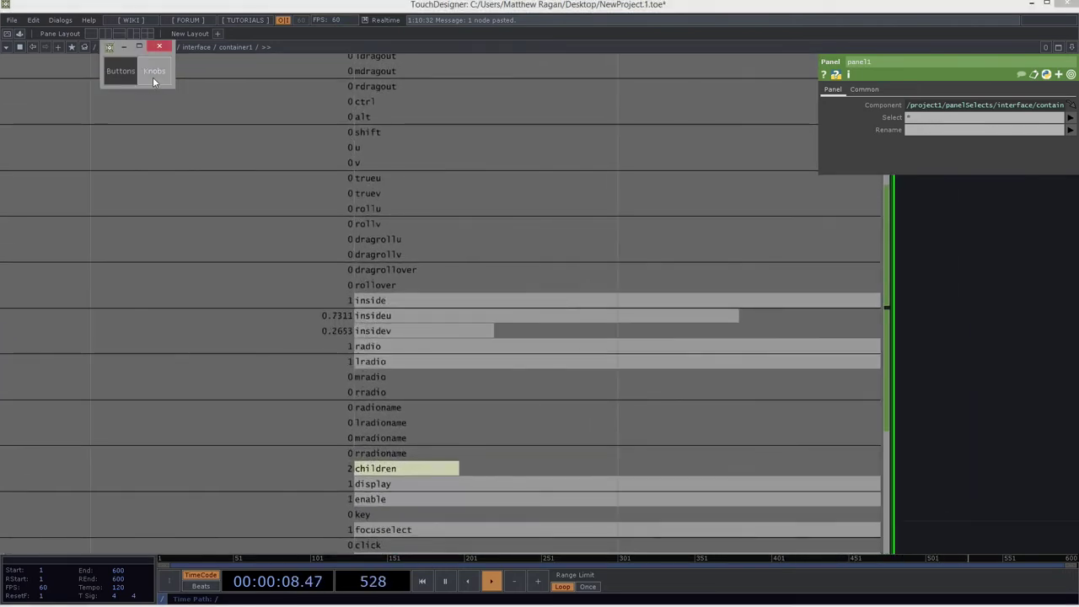
{"action": "left_click", "coordinate": [147, 76]}
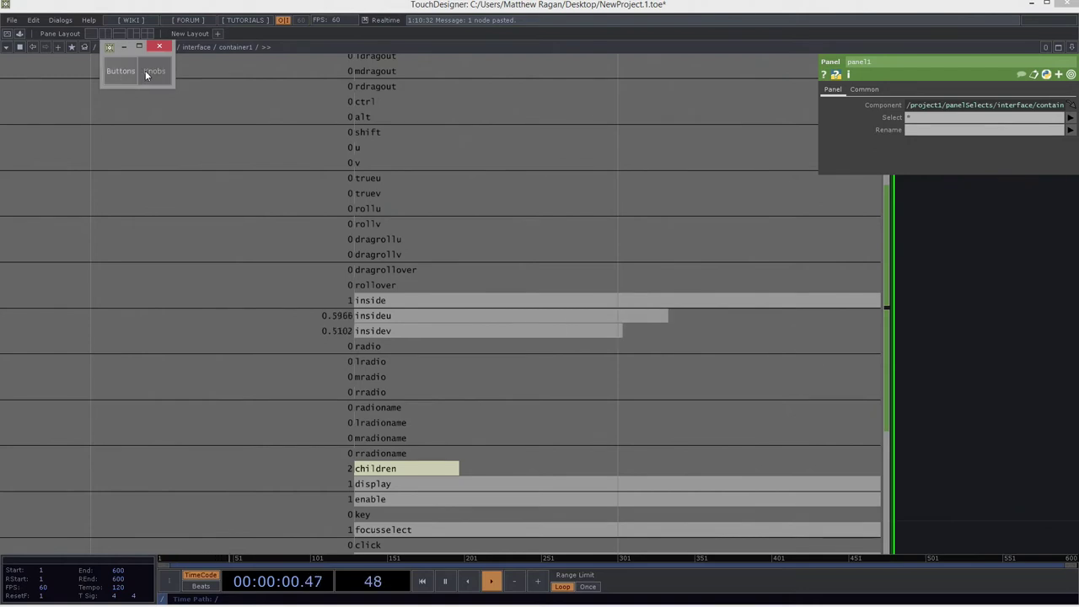
{"action": "left_click", "coordinate": [147, 75]}
{"action": "left_click", "coordinate": [150, 75]}
{"action": "left_click", "coordinate": [150, 76]}
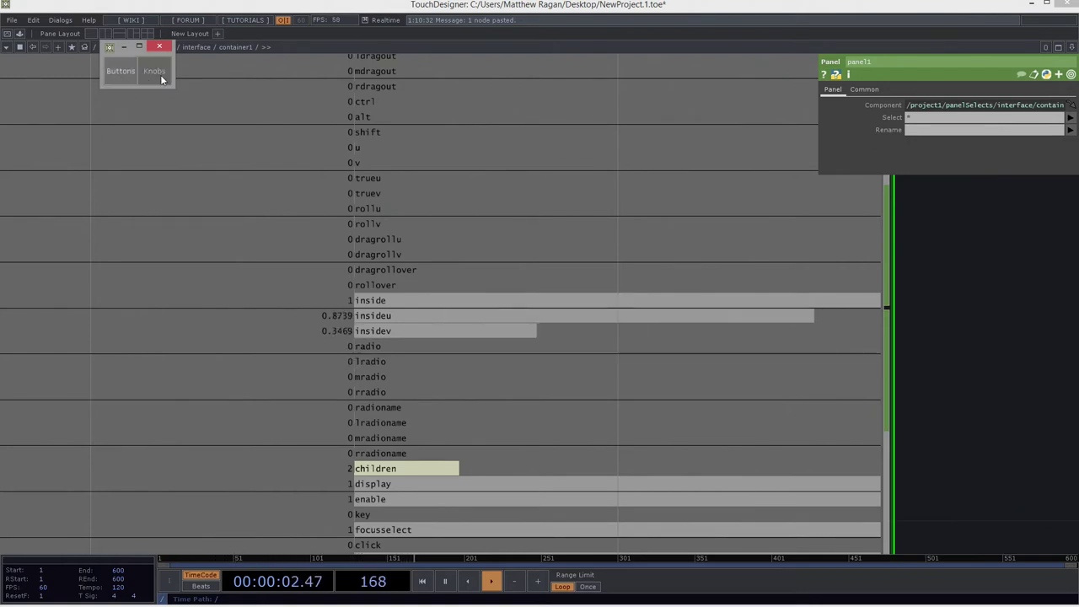
{"action": "left_click", "coordinate": [160, 47]}
{"action": "scroll", "coordinate": [213, 134], "scroll_direction": "down", "scroll_amount": 6}
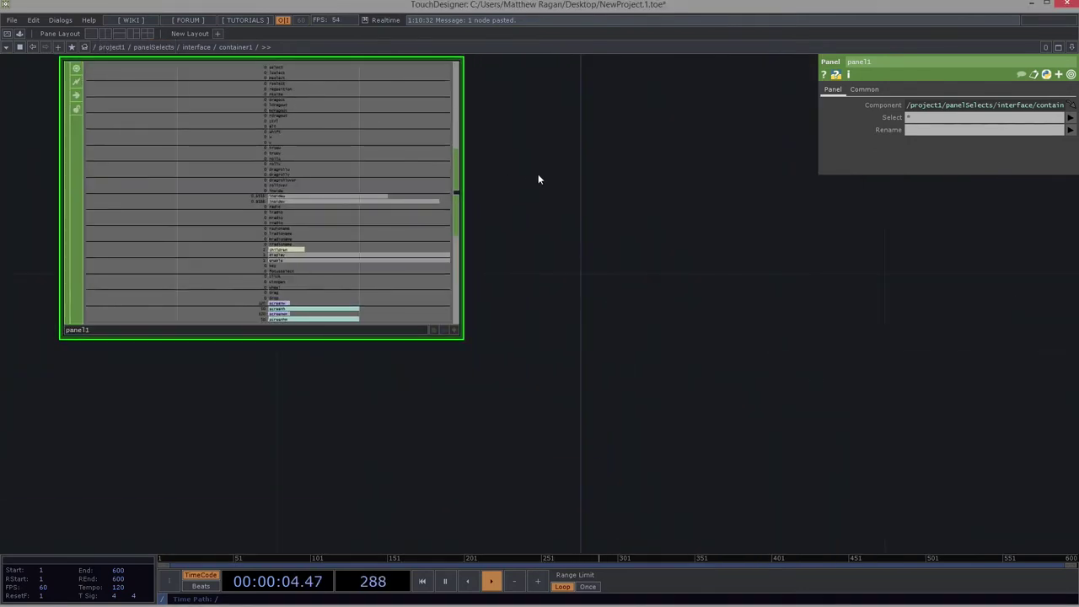
- Delete panel1 and add a Panel Execute DAT inside container1, below button1
{"action": "left_click_drag", "start_coordinate": [550, 126], "coordinate": [572, 212]}
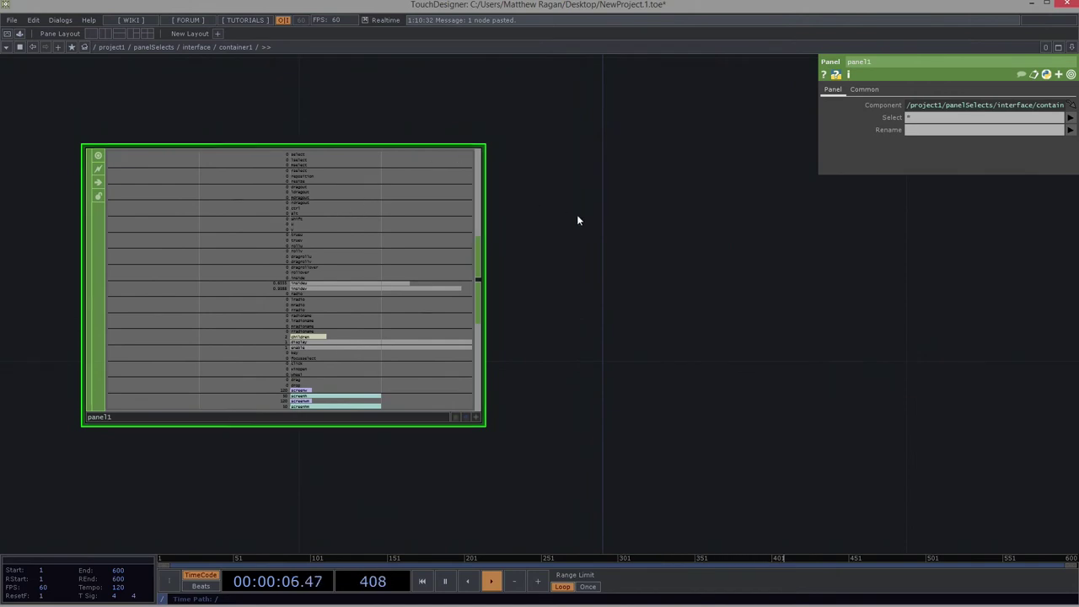
{"action": "key", "text": "Delete"}
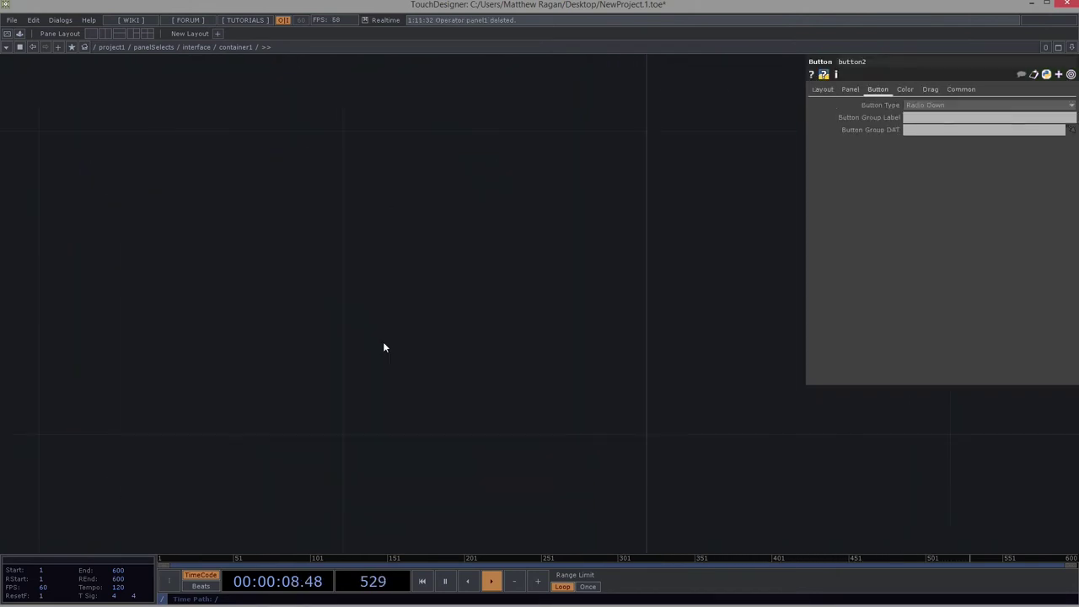
{"action": "key", "text": "h"}
{"action": "key", "text": "Tab"}
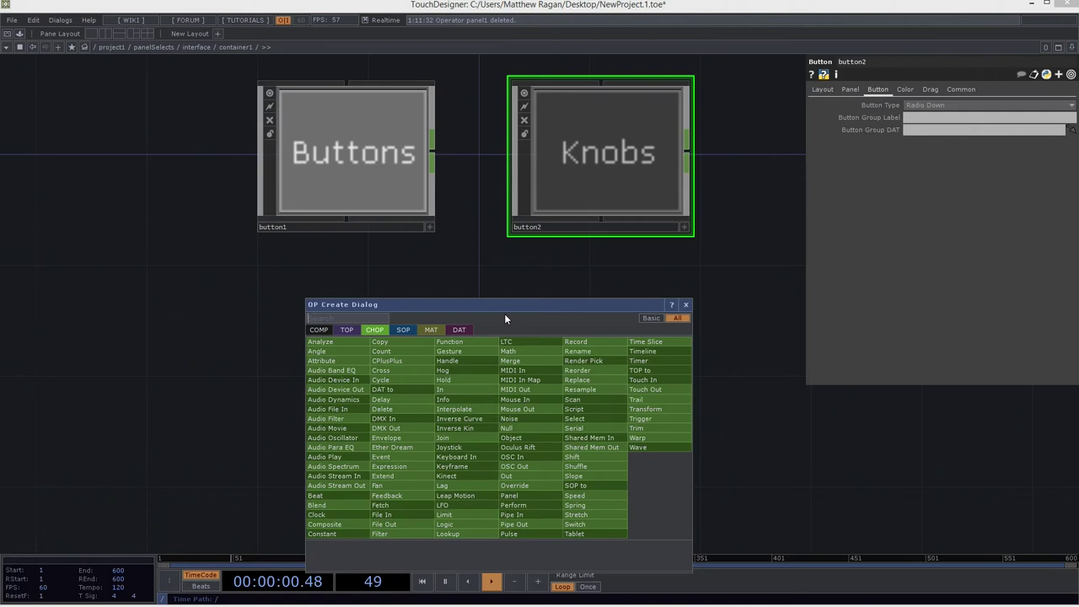
{"action": "type", "text": "pan"}
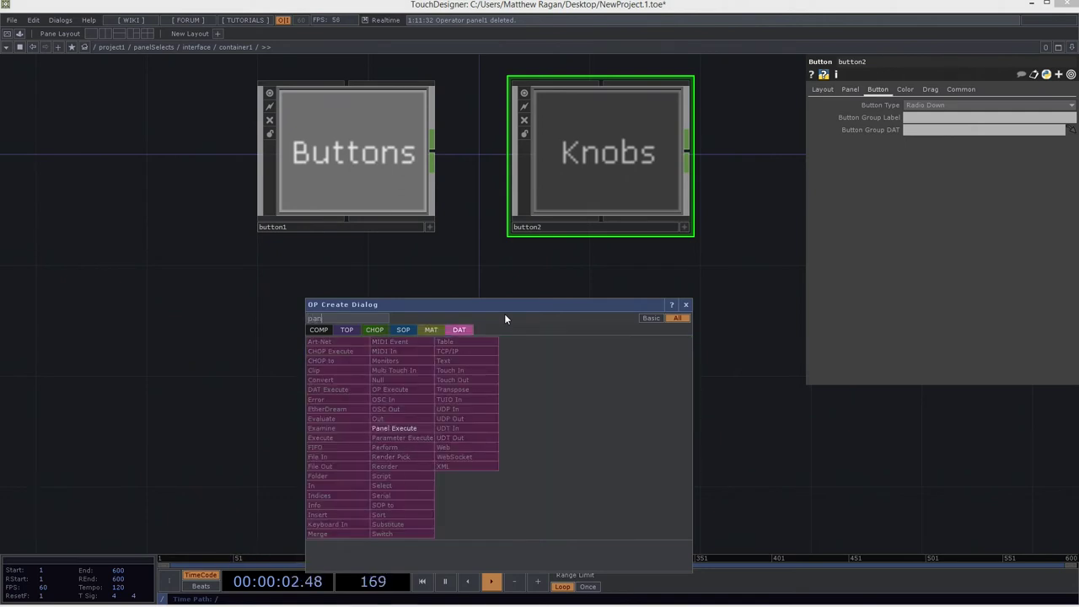
{"action": "left_click", "coordinate": [396, 428]}
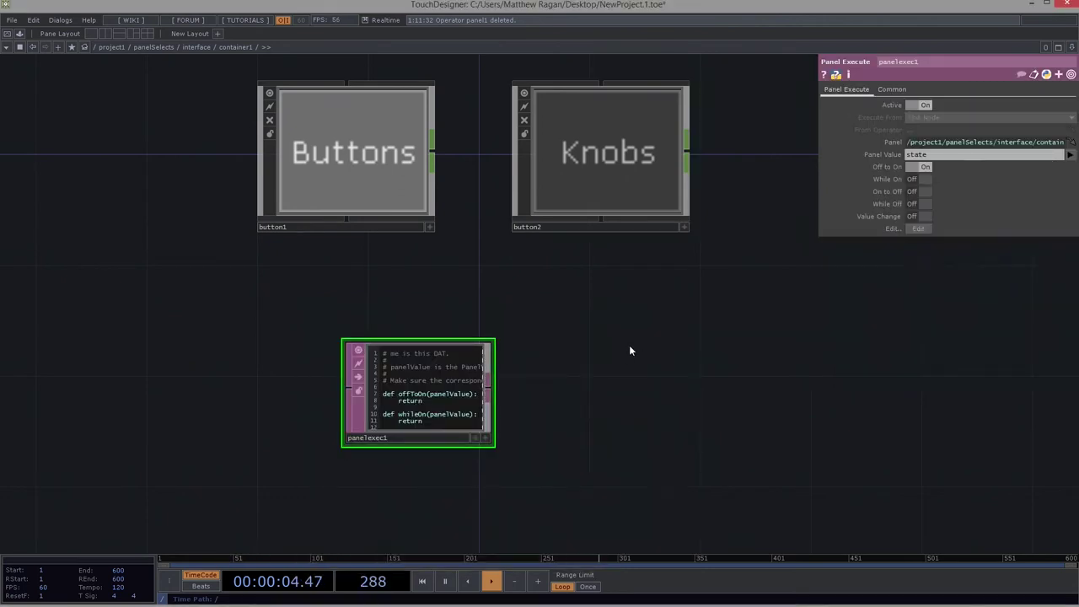
- Move the Panel Execute DAT above button1 and bring its script into readable view
{"action": "left_click_drag", "start_coordinate": [631, 351], "coordinate": [585, 468]}
{"action": "left_click_drag", "start_coordinate": [391, 505], "coordinate": [303, 99]}
{"action": "left_click_drag", "start_coordinate": [491, 141], "coordinate": [552, 233]}
{"action": "scroll", "coordinate": [397, 241], "scroll_direction": "up", "scroll_amount": 7}
{"action": "left_click_drag", "start_coordinate": [516, 84], "coordinate": [599, 194]}
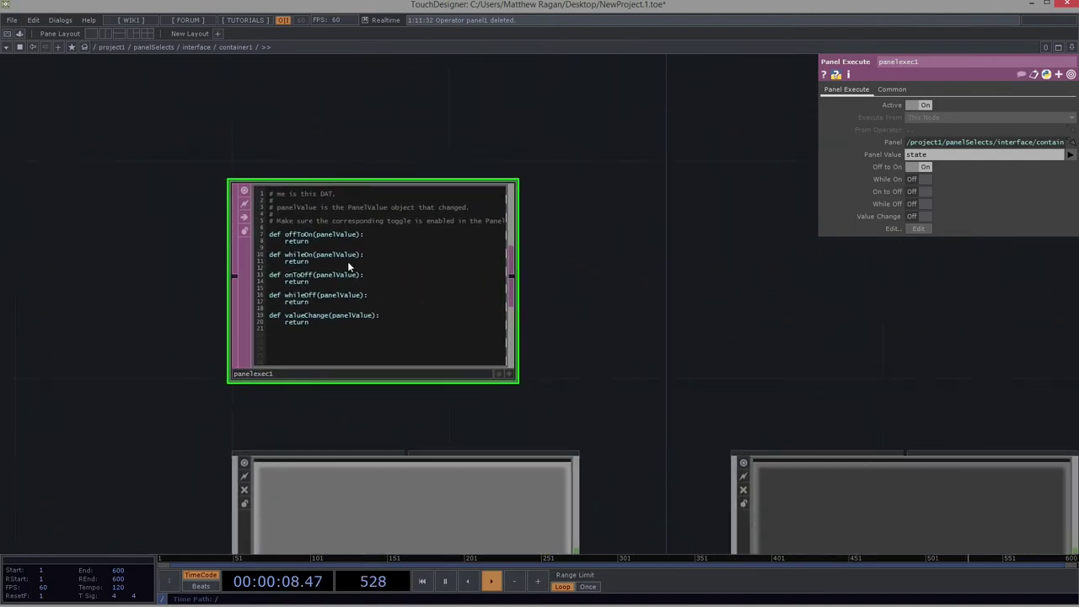
- Split the workspace into two side-by-side network panes, showing the interface network with select1 beside container1's network
{"action": "left_click_drag", "start_coordinate": [643, 247], "coordinate": [776, 167]}
{"action": "left_click", "coordinate": [107, 35]}
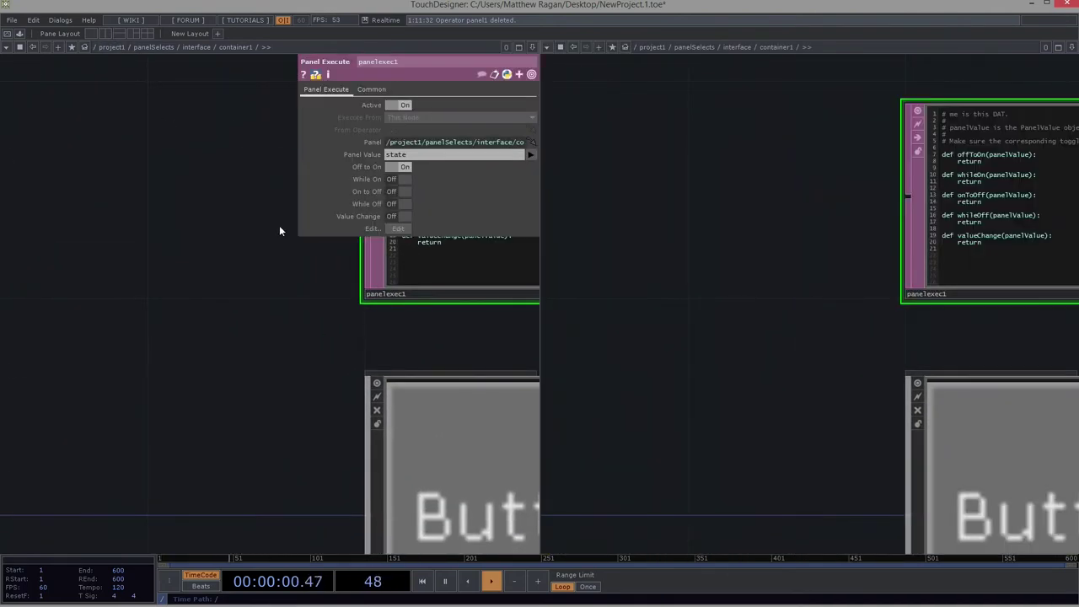
{"action": "scroll", "coordinate": [76, 306], "scroll_direction": "down", "scroll_amount": 8}
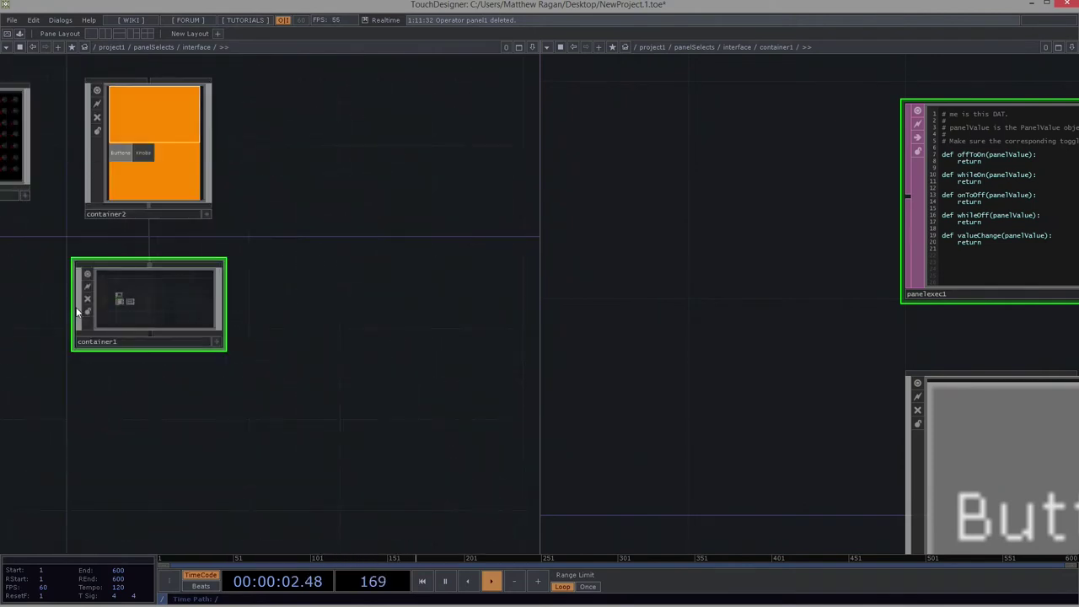
{"action": "key", "text": "p"}
{"action": "left_click_drag", "start_coordinate": [117, 426], "coordinate": [274, 552]}
{"action": "scroll", "coordinate": [172, 423], "scroll_direction": "up", "scroll_amount": 3}
{"action": "left_click_drag", "start_coordinate": [138, 402], "coordinate": [196, 465]}
{"action": "left_click", "coordinate": [123, 310]}
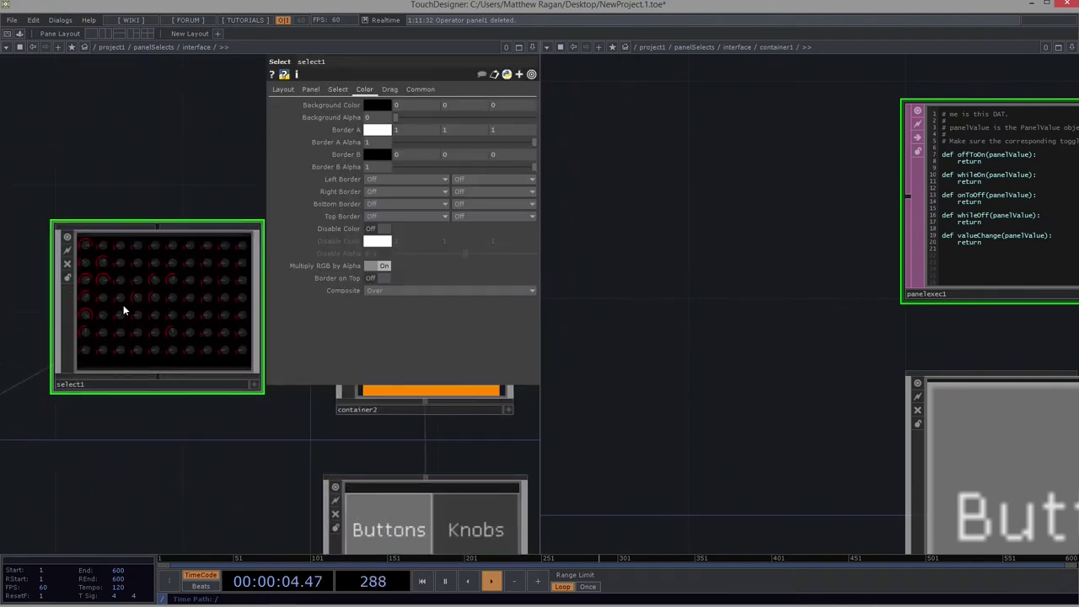
{"action": "left_click_drag", "start_coordinate": [325, 406], "coordinate": [588, 321]}
{"action": "scroll", "coordinate": [152, 316], "scroll_direction": "down", "scroll_amount": 3}
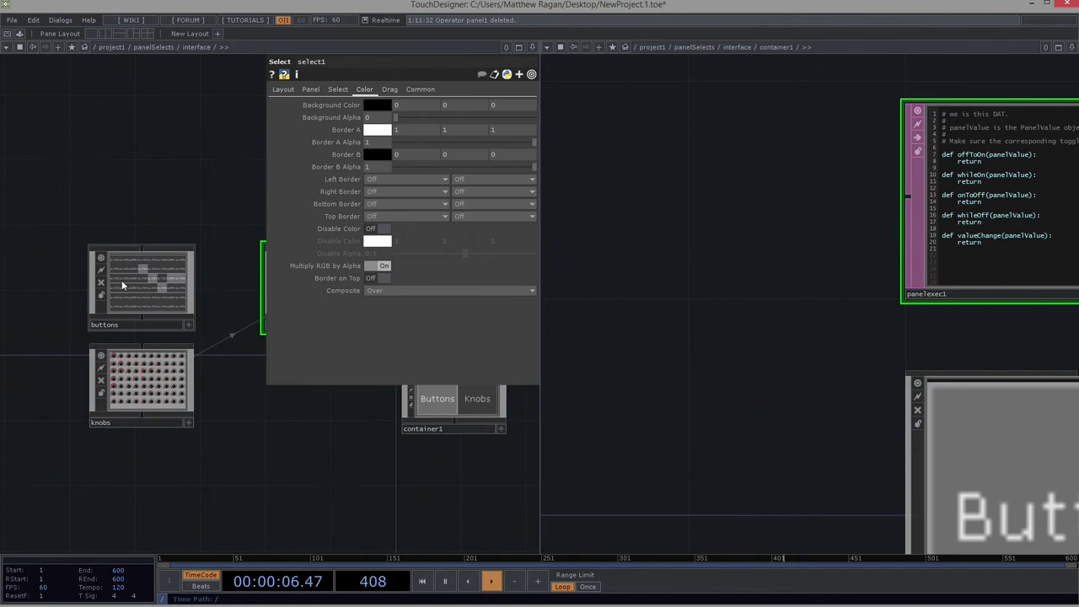
{"action": "left_click_drag", "start_coordinate": [188, 495], "coordinate": [62, 539]}
- Set panelexec1's Panel Value to radio, with Value Change on and Off to On off
{"action": "left_click_drag", "start_coordinate": [656, 322], "coordinate": [600, 337]}
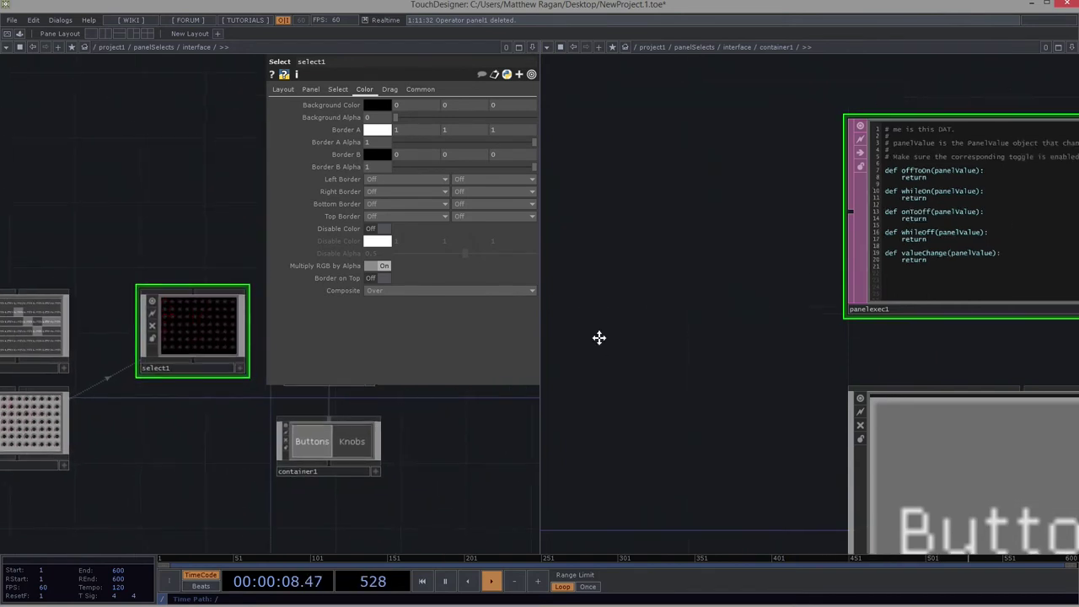
{"action": "scroll", "coordinate": [598, 337], "scroll_direction": "up", "scroll_amount": 3}
{"action": "key", "text": "p"}
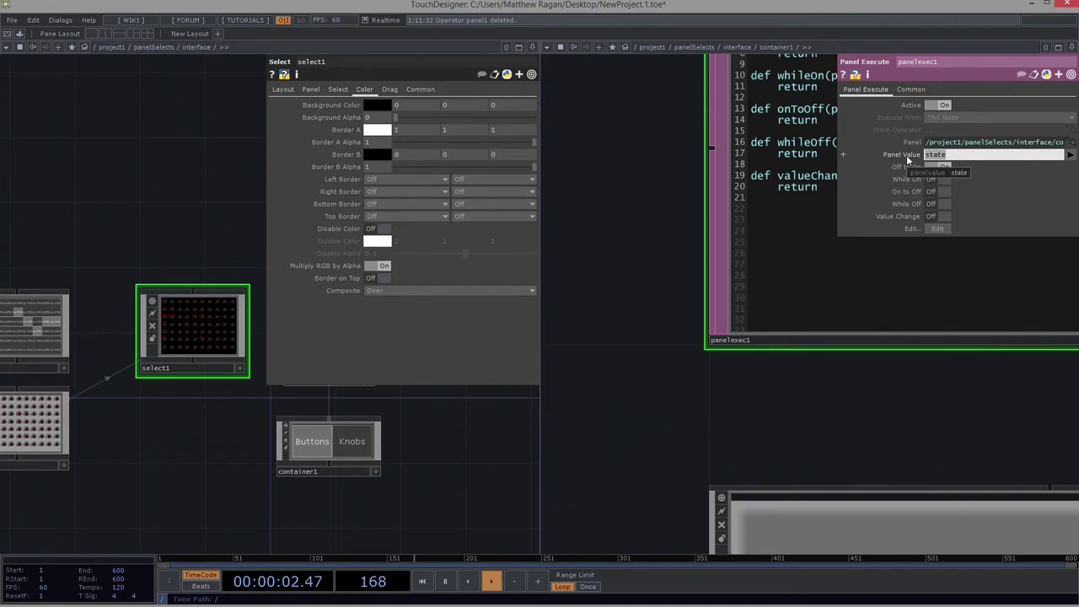
{"action": "type", "text": "radio"}
{"action": "key", "text": "Return"}
{"action": "left_click", "coordinate": [937, 216]}
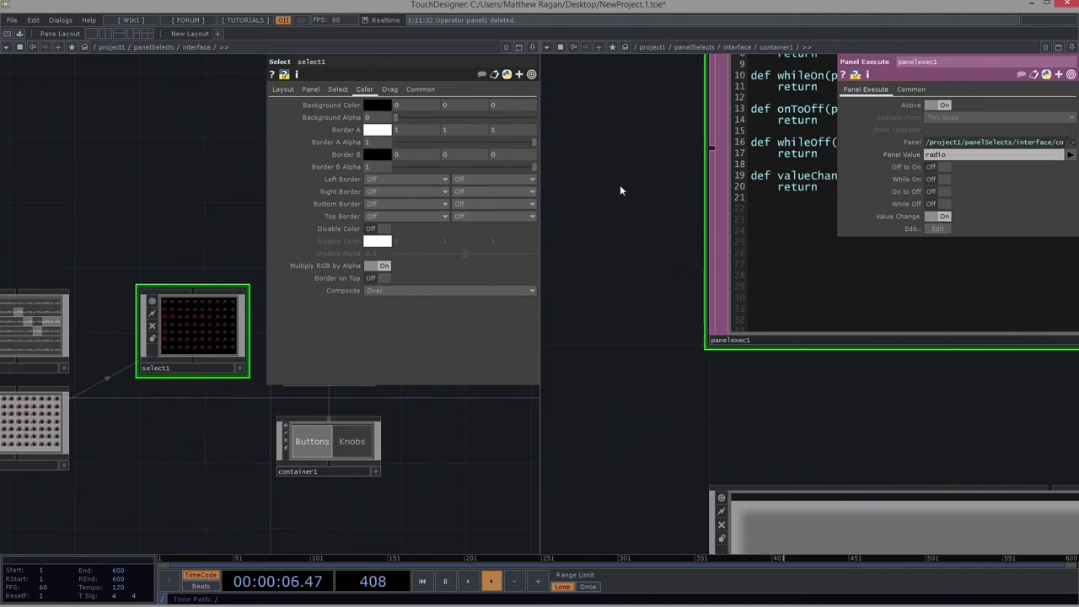
- Remove the offToOn, whileOn, onToOff and whileOff functions from panelexec1's script, keeping only valueChange
{"action": "left_click_drag", "start_coordinate": [619, 191], "coordinate": [553, 330]}
{"action": "left_click_drag", "start_coordinate": [593, 167], "coordinate": [570, 199]}
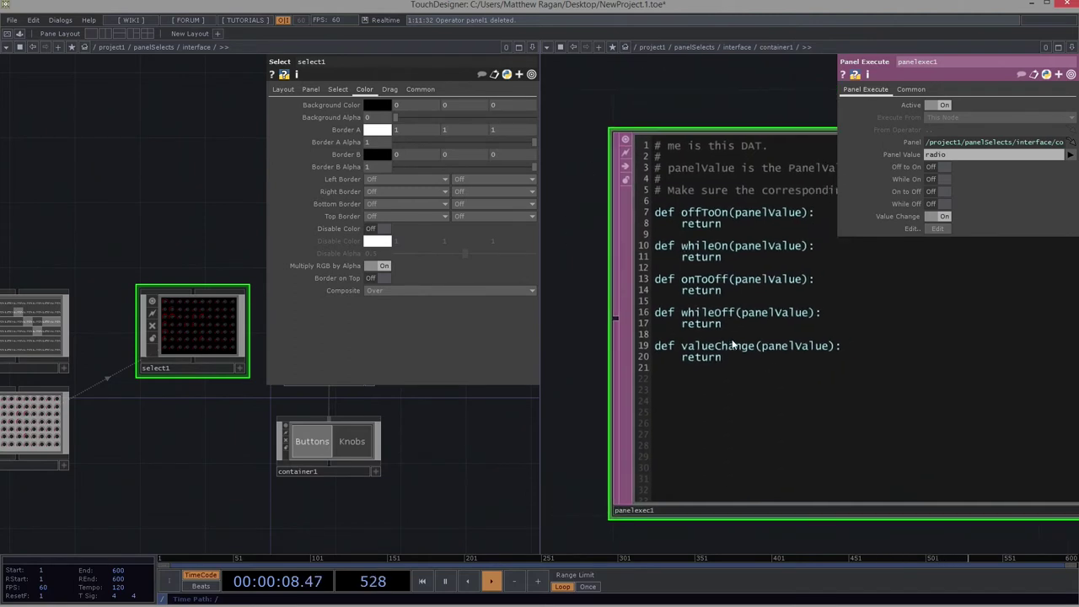
{"action": "left_click", "coordinate": [712, 323]}
{"action": "left_click_drag", "start_coordinate": [702, 327], "coordinate": [581, 216]}
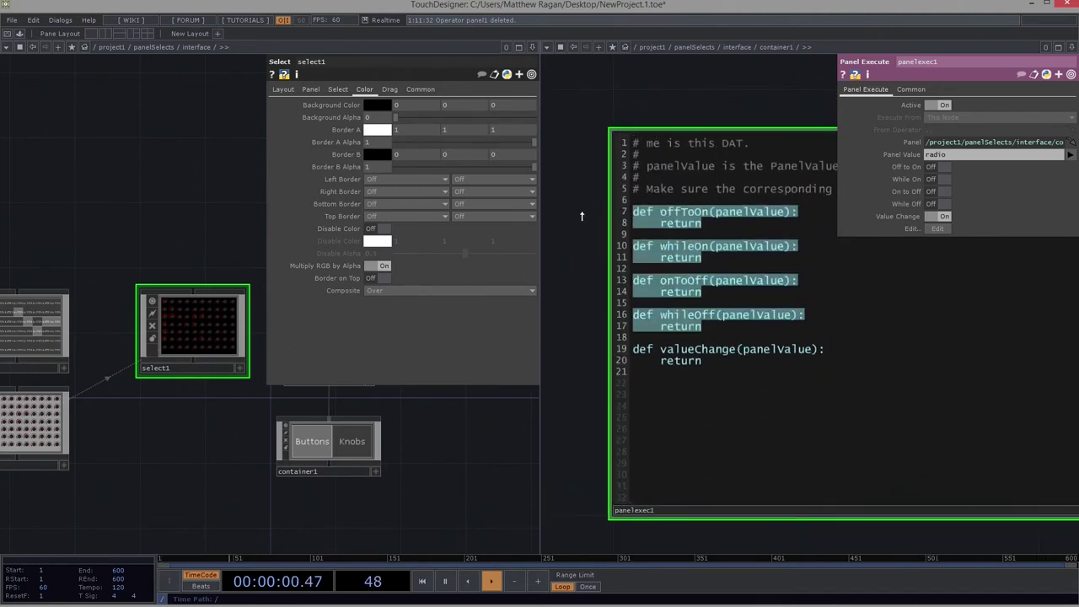
{"action": "key", "text": "BackSpace"}
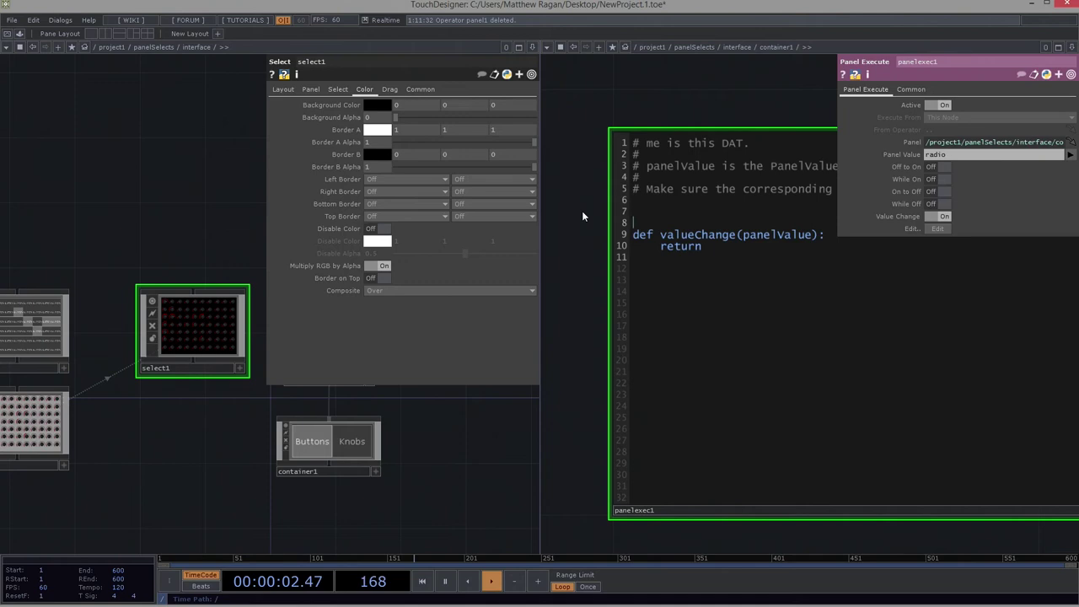
{"action": "key", "text": "BackSpace"}
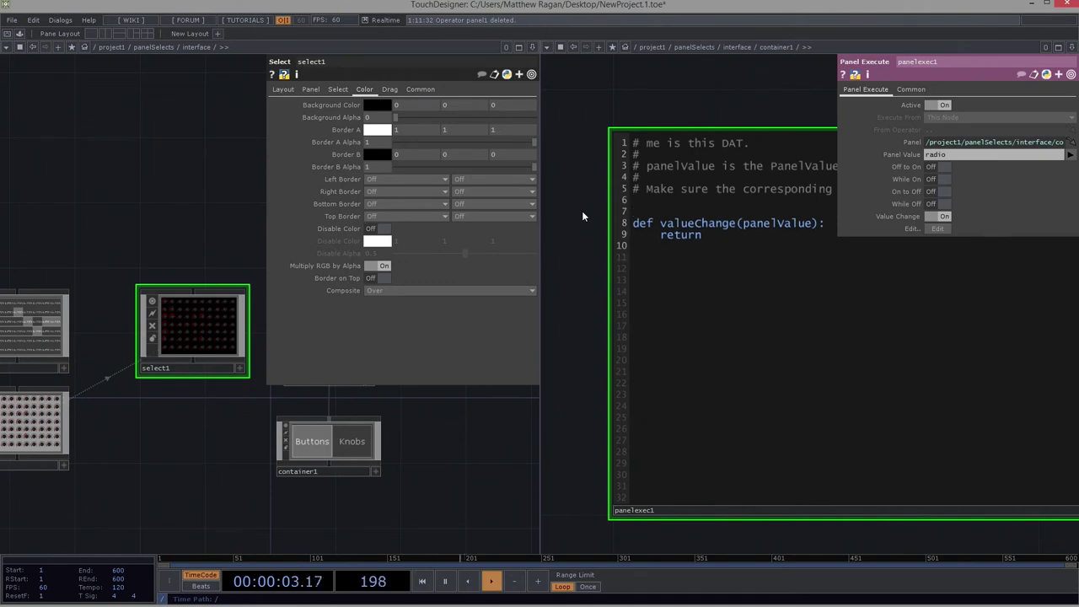
- Make room above return in valueChange and define activePanel = op('../select1')
{"action": "left_click", "coordinate": [662, 235]}
{"action": "key", "text": "Return"}
{"action": "key", "text": "Return"}
{"action": "key", "text": "Return"}
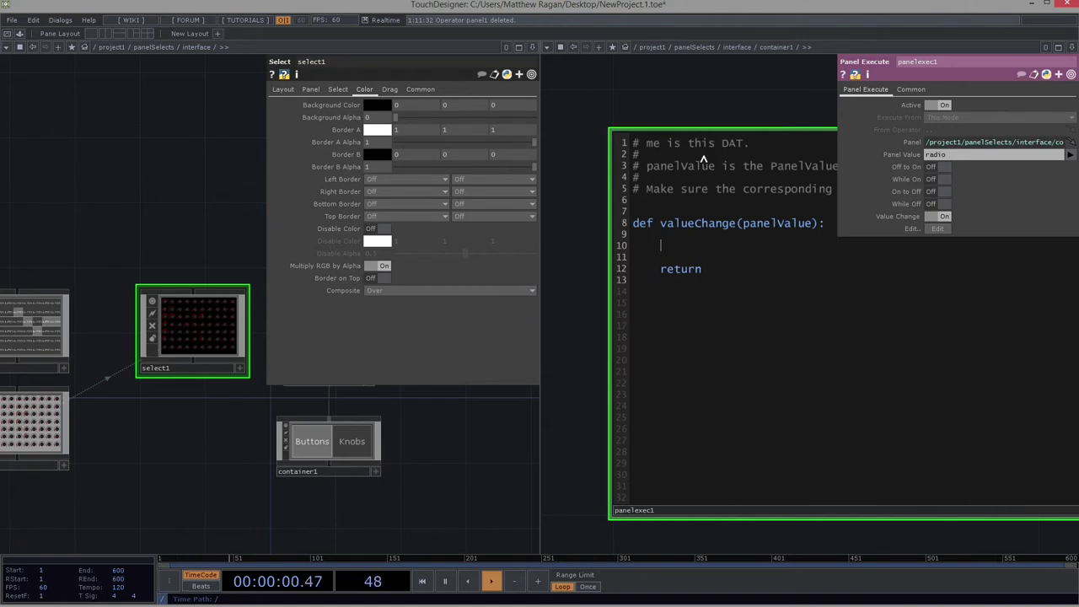
{"action": "left_click_drag", "start_coordinate": [716, 90], "coordinate": [668, 96]}
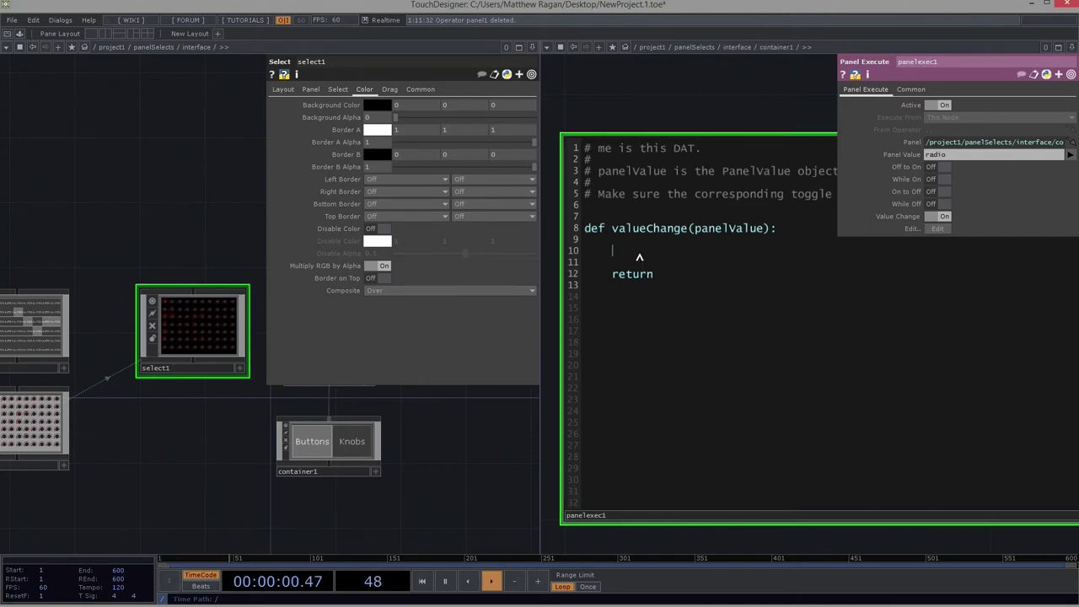
{"action": "type", "text": "activ"}
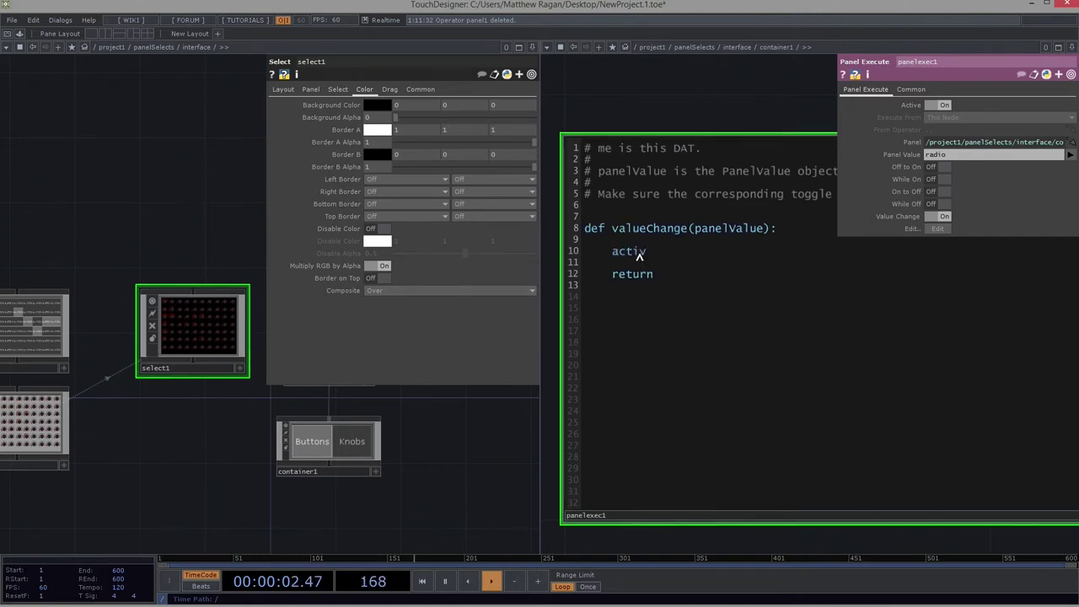
{"action": "type", "text": "ePanel = op('../select1"}
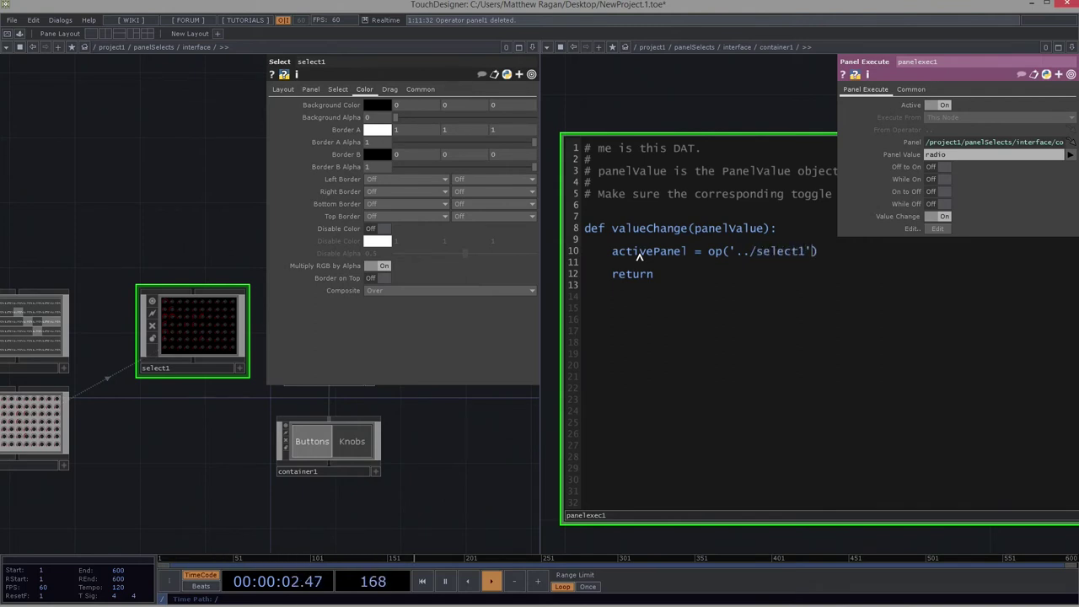
- Define buttons = op('../buttons') and knobs = op('../knobs') below the activePanel line
{"action": "key", "text": "Return"}
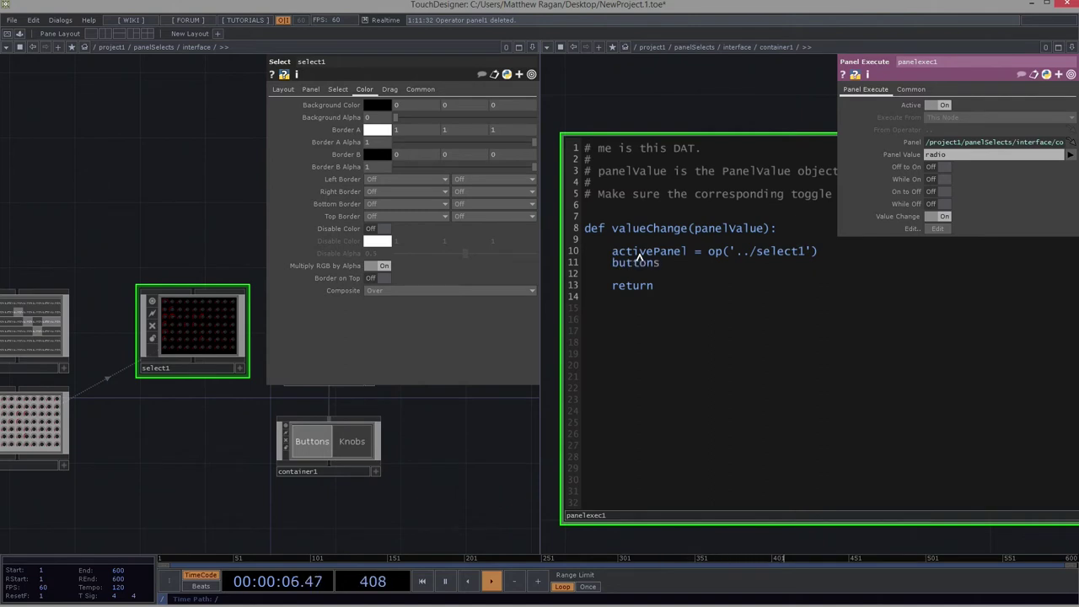
{"action": "type", "text": "buttons"}
{"action": "key", "text": "Return"}
{"action": "key", "text": "BackSpace"}
{"action": "key", "text": "BackSpace"}
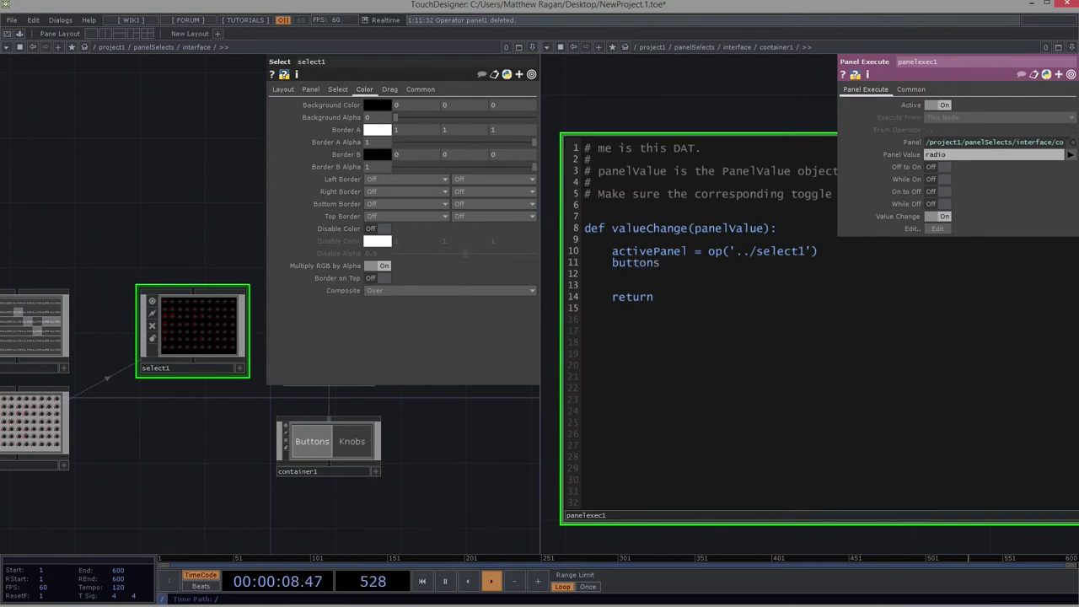
{"action": "type", "text": "know"}
{"action": "key", "text": "BackSpace"}
{"action": "type", "text": "bsop("}
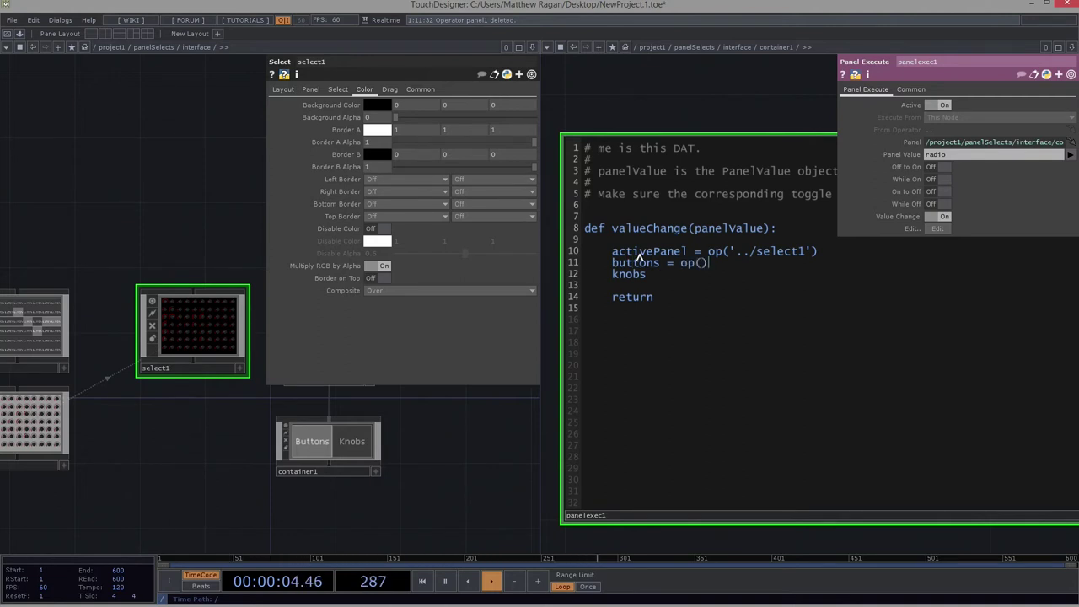
{"action": "type", "text": "'../buttons"}
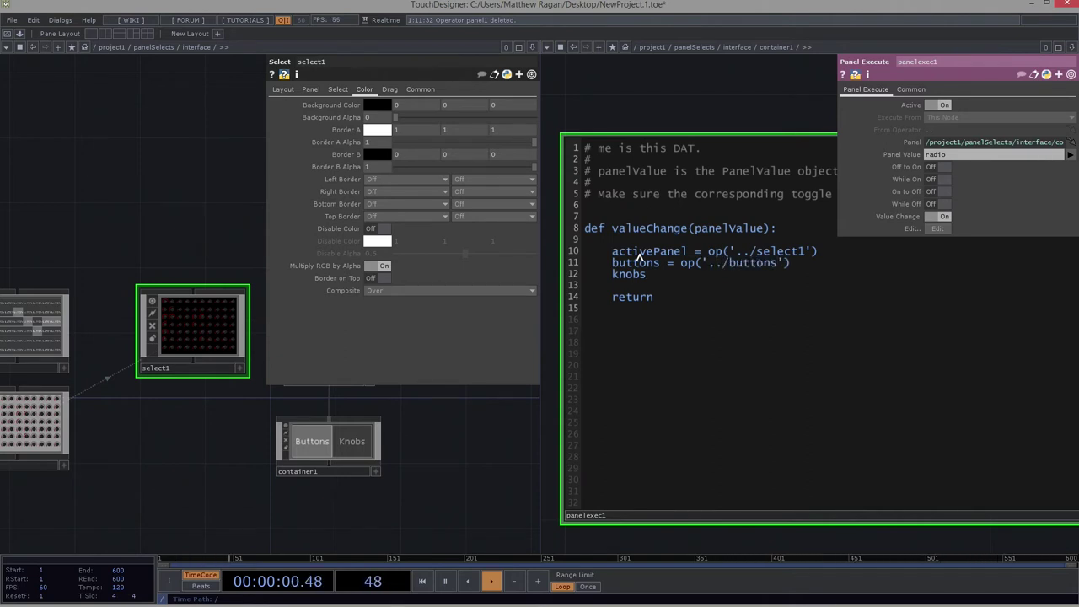
{"action": "type", "text": "("}
{"action": "type", "text": "op"}
{"action": "type", "text": "'../knobs"}
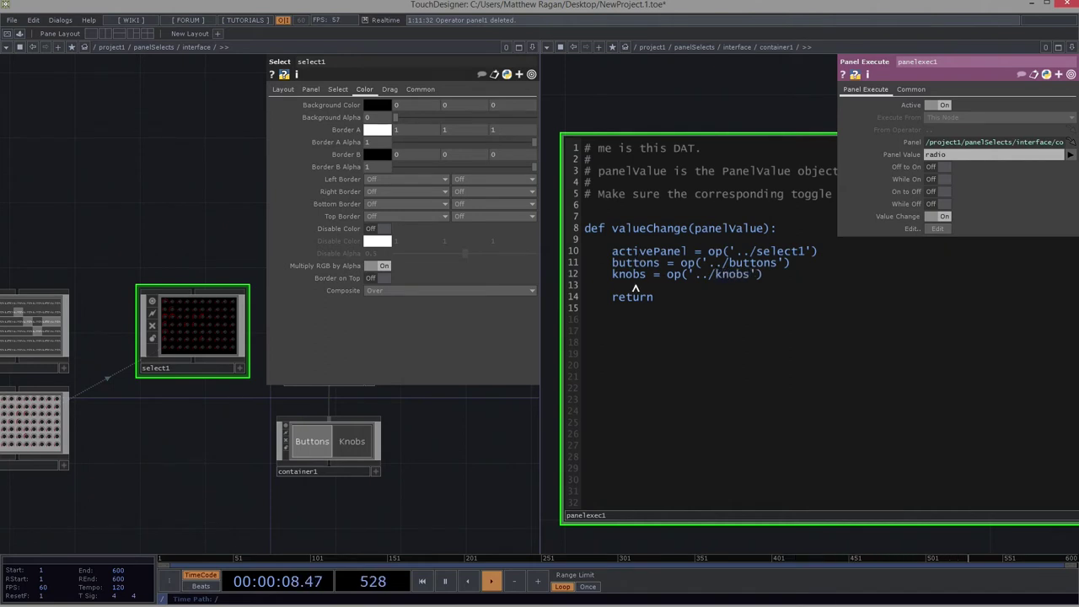
- Add the line print(panelValue) between the knobs definition and return, separated by blank lines
{"action": "left_click", "coordinate": [800, 281]}
{"action": "key", "text": "Return"}
{"action": "key", "text": "Return"}
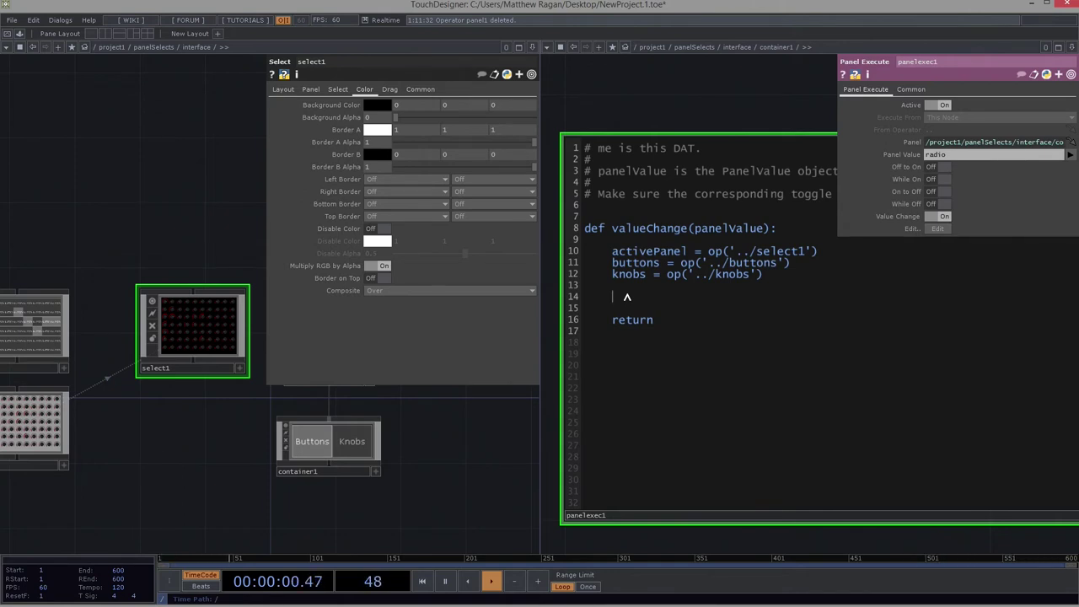
{"action": "type", "text": "if panel"}
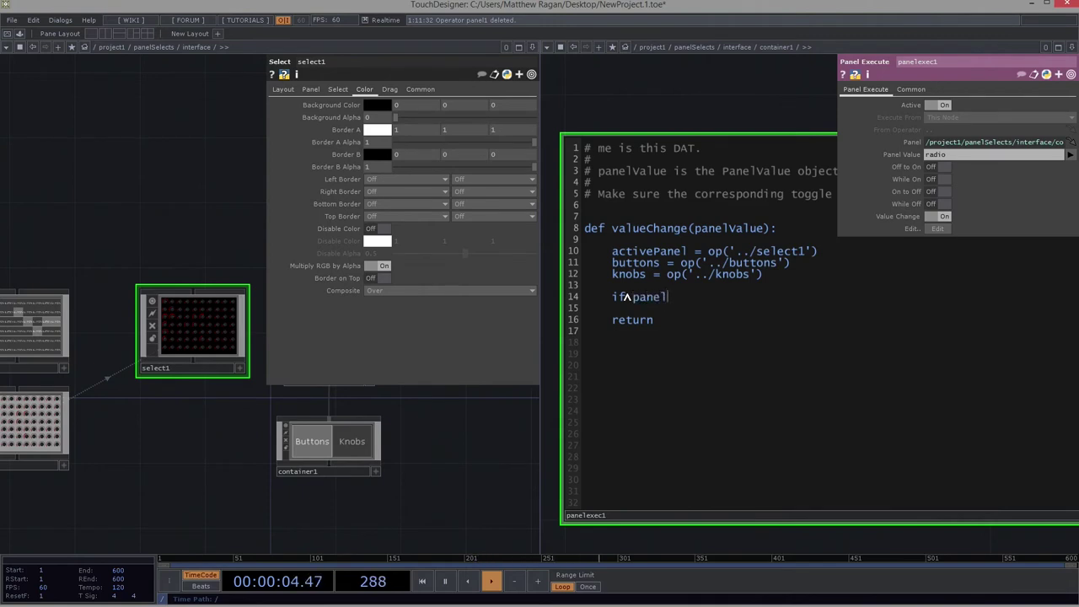
{"action": "type", "text": "Value"}
{"action": "left_click_drag", "start_coordinate": [702, 302], "coordinate": [609, 298]}
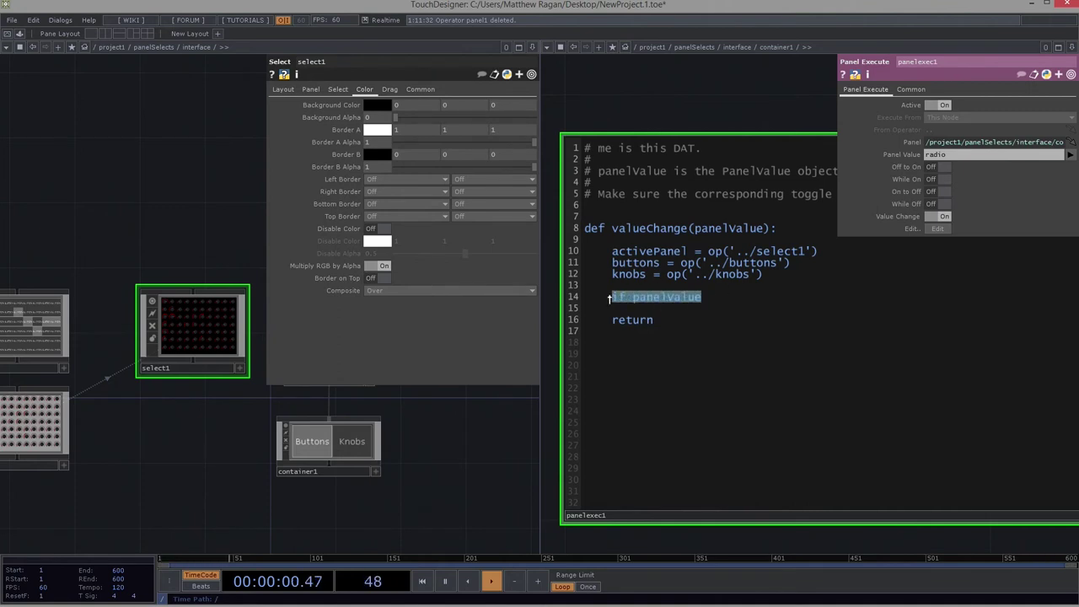
{"action": "type", "text": "print"}
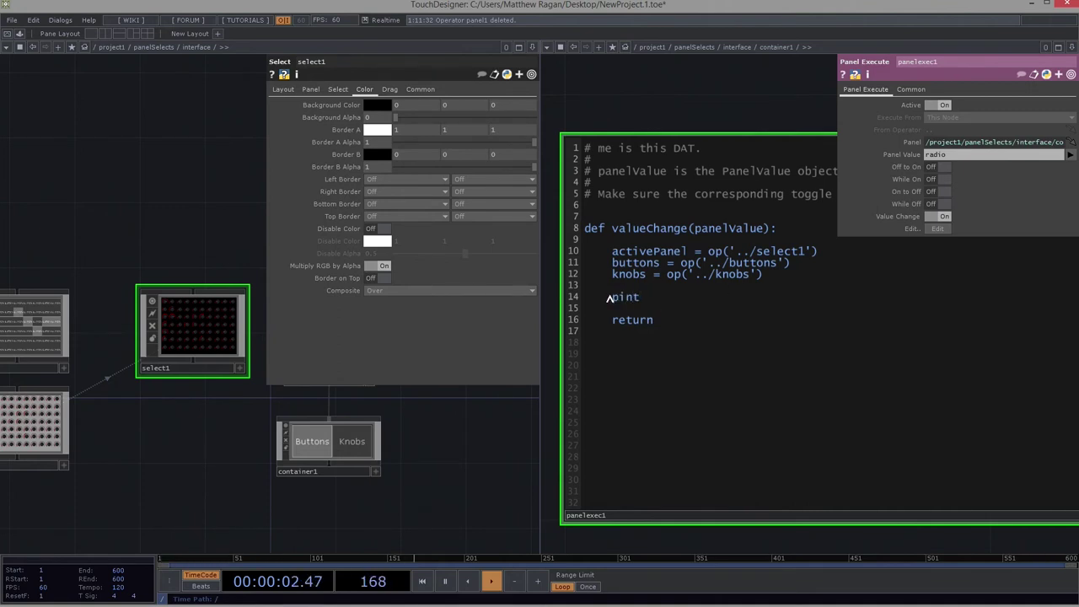
{"action": "type", "text": "(panel"}
{"action": "type", "text": "Vlau"}
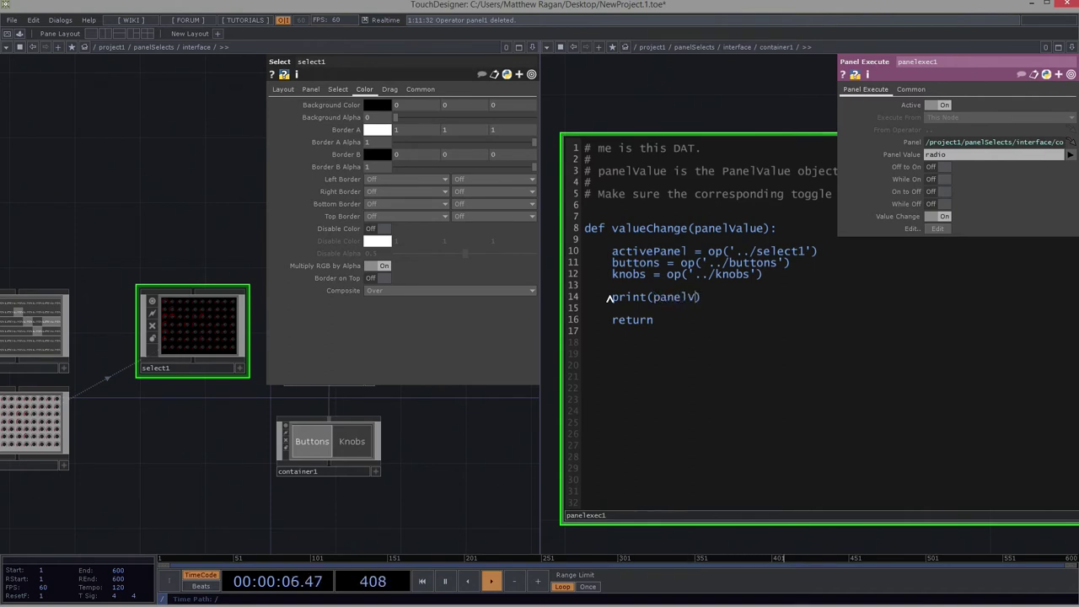
{"action": "key", "text": "BackSpace"}
{"action": "key", "text": "BackSpace"}
{"action": "key", "text": "BackSpace"}
{"action": "type", "text": "alue"}
- Open the Textport, place it over the lower part of the interface network and clear its output
{"action": "left_click", "coordinate": [61, 20]}
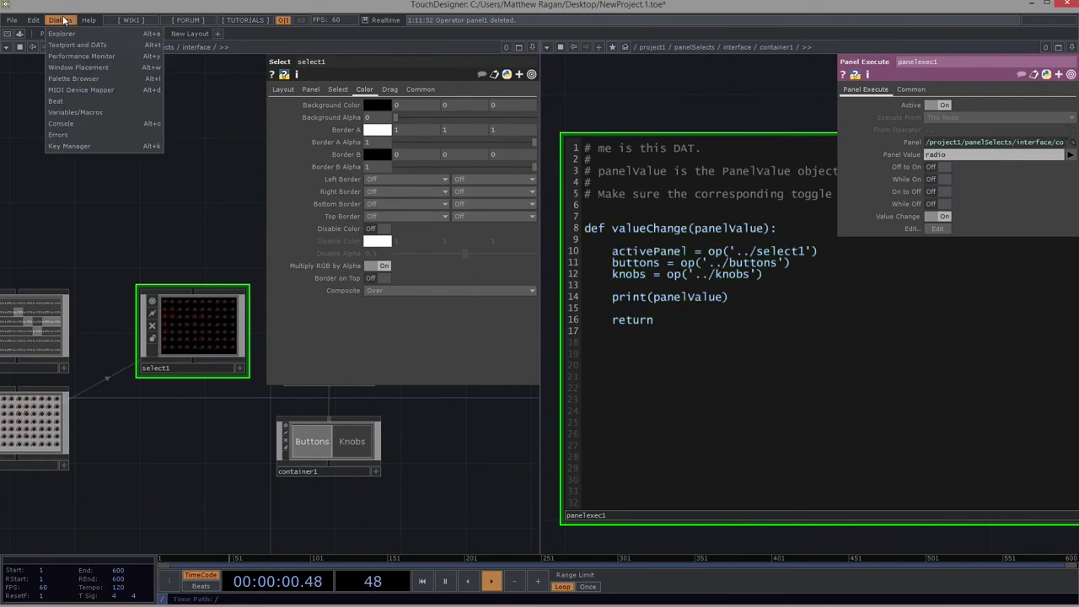
{"action": "left_click", "coordinate": [76, 46]}
{"action": "left_click_drag", "start_coordinate": [226, 48], "coordinate": [196, 287]}
{"action": "left_click", "coordinate": [505, 307]}
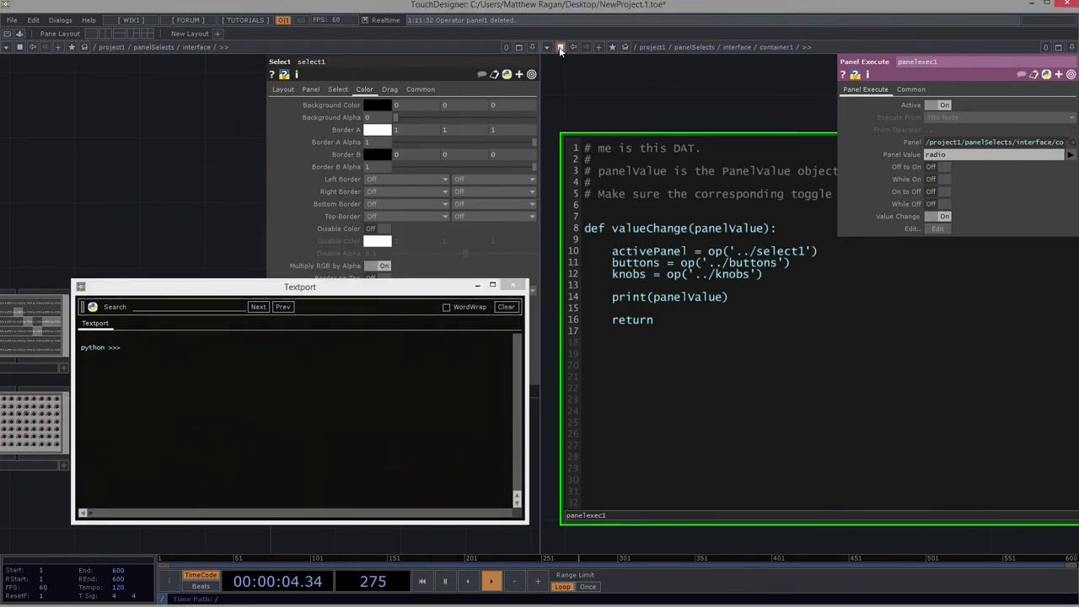
- Open container1's panel in a floating viewer and alternate between Knobs and Buttons to check the printed radio values
{"action": "left_click", "coordinate": [165, 77]}
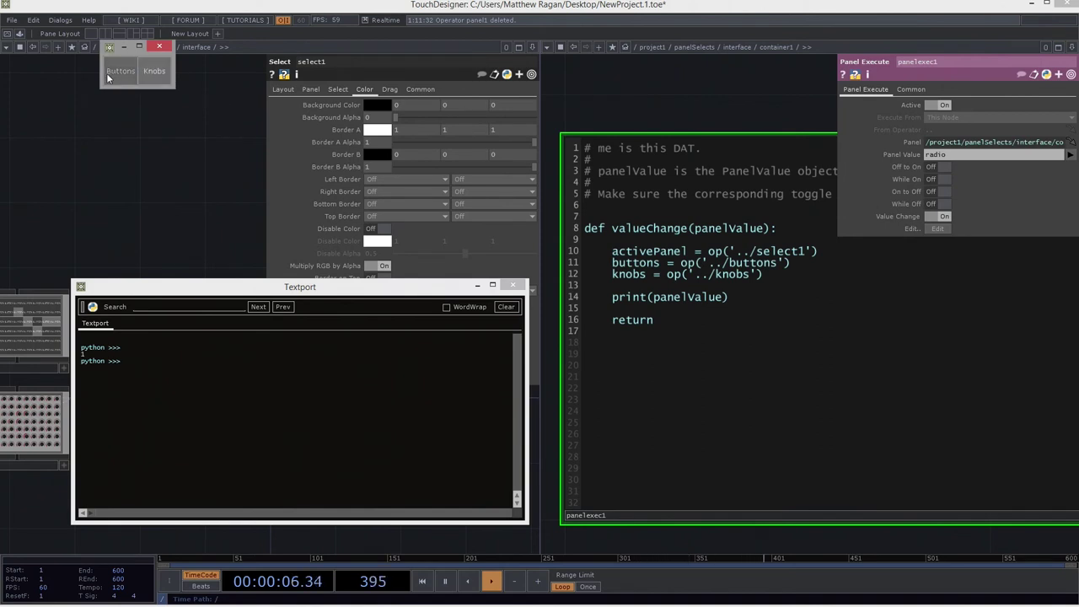
{"action": "left_click", "coordinate": [108, 73]}
{"action": "left_click", "coordinate": [166, 77]}
{"action": "left_click", "coordinate": [119, 72]}
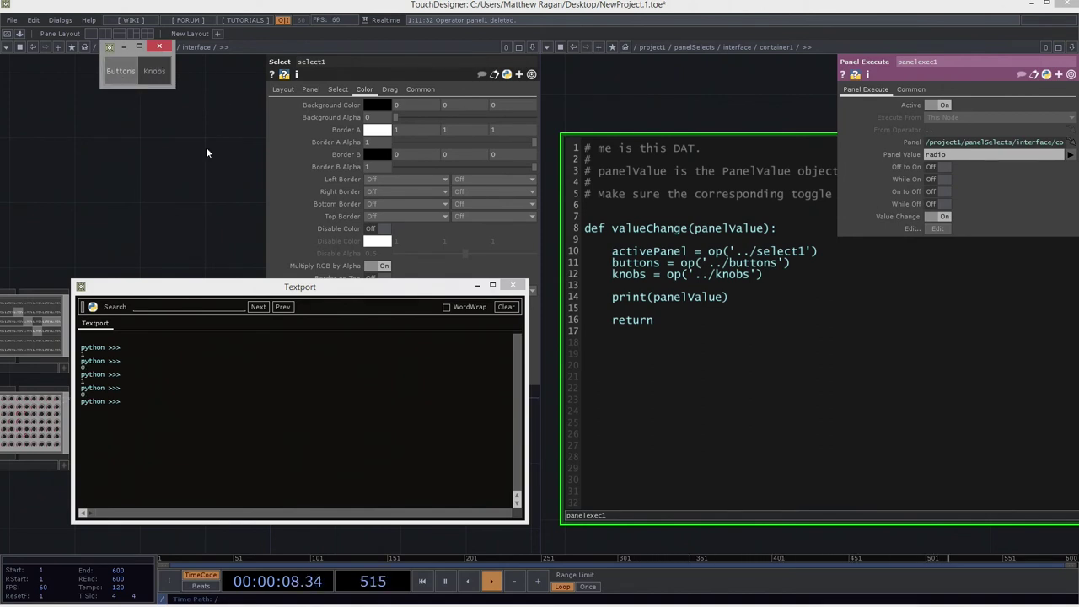
- Add a Panel CHOP beside panelexec1 inside container1 and limit its selected channels to radio
{"action": "scroll", "coordinate": [638, 79], "scroll_direction": "down", "scroll_amount": 5}
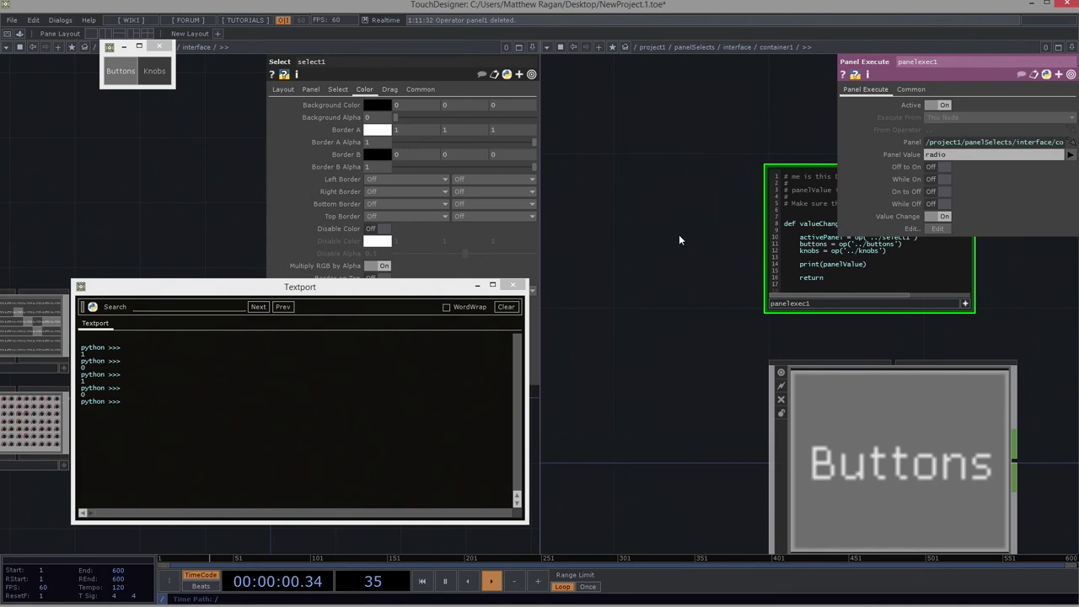
{"action": "key", "text": "Tab"}
{"action": "type", "text": "pane"}
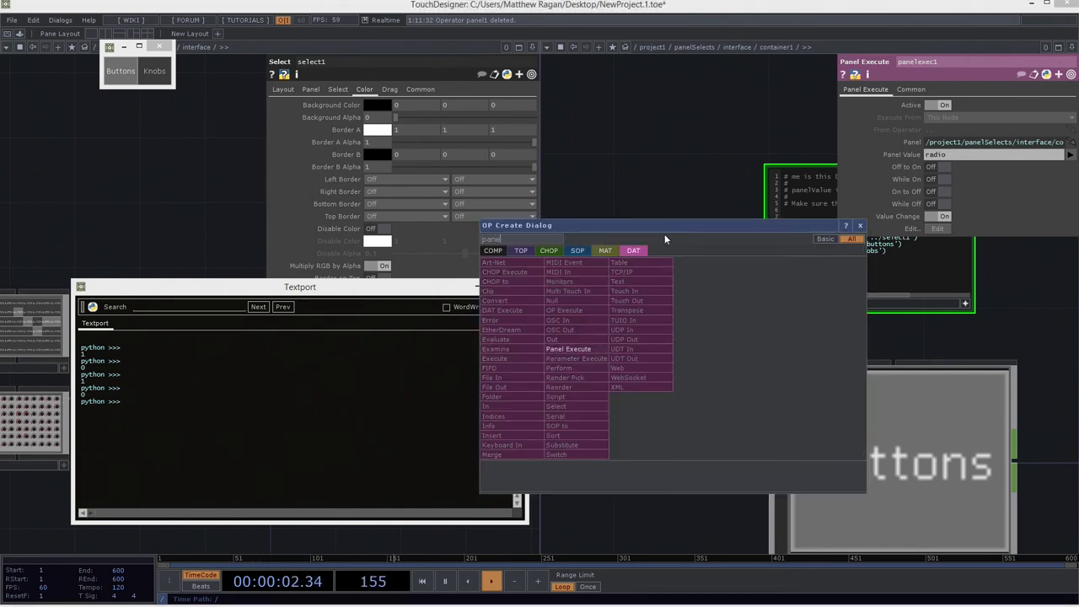
{"action": "left_click", "coordinate": [549, 252]}
{"action": "left_click", "coordinate": [699, 416]}
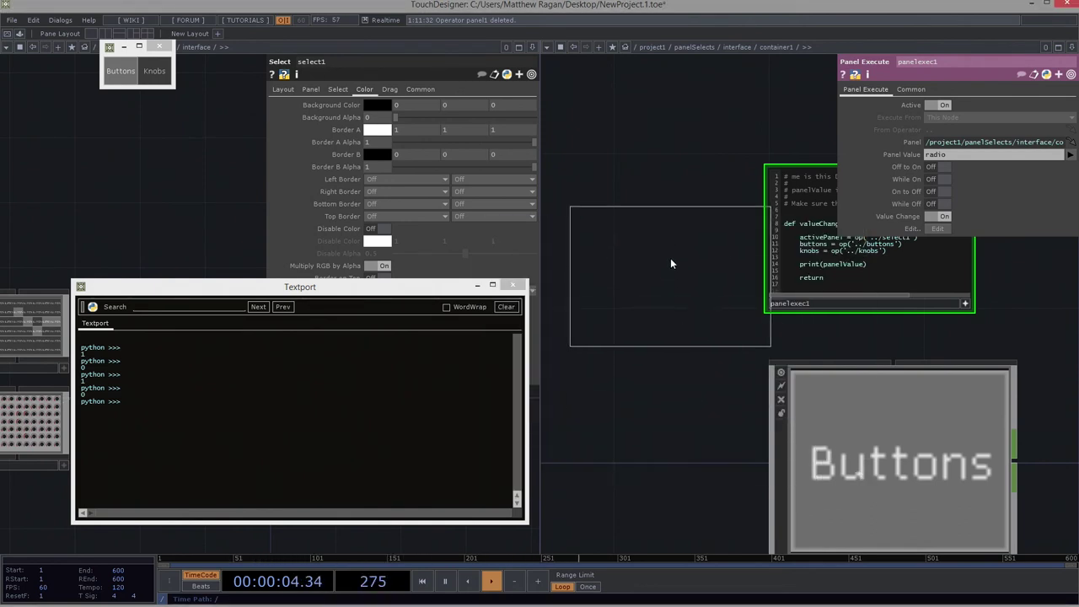
{"action": "left_click", "coordinate": [642, 241]}
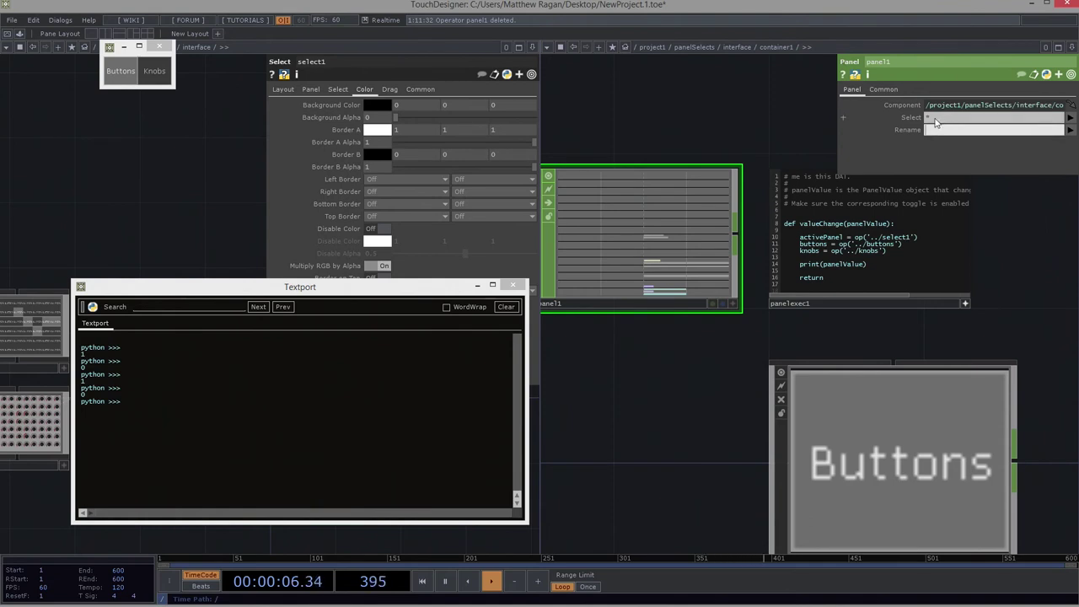
{"action": "left_click_drag", "start_coordinate": [938, 118], "coordinate": [898, 120]}
{"action": "type", "text": "radio"}
{"action": "key", "text": "Return"}
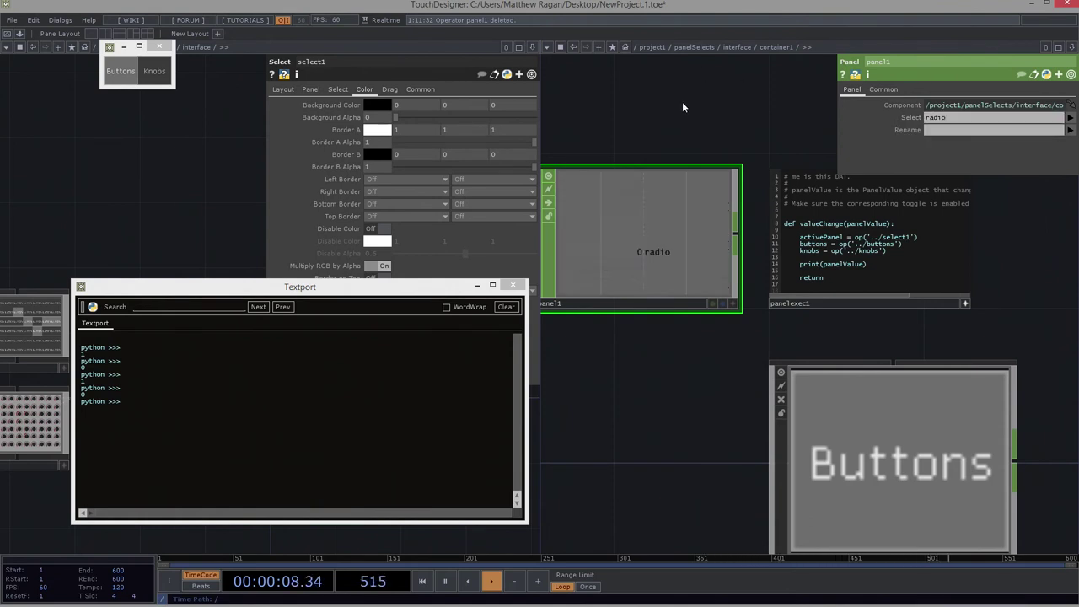
- Switch container1's floating panel to Knobs and back to Buttons to watch the radio channel in the Panel CHOP
{"action": "left_click_drag", "start_coordinate": [656, 142], "coordinate": [718, 143]}
{"action": "scroll", "coordinate": [696, 272], "scroll_direction": "up", "scroll_amount": 2}
{"action": "left_click", "coordinate": [154, 70]}
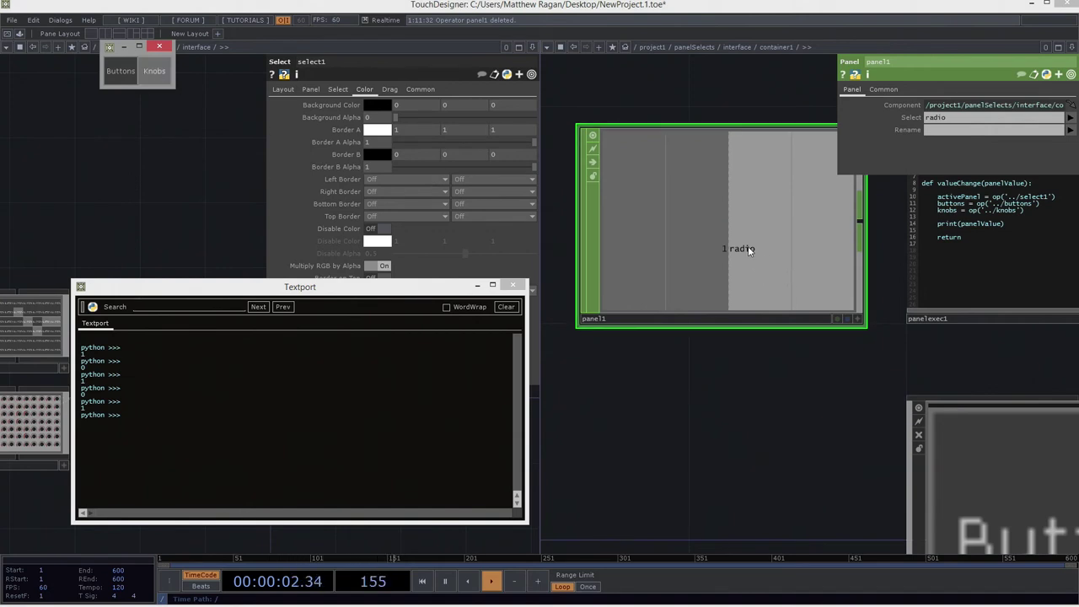
{"action": "left_click", "coordinate": [120, 71]}
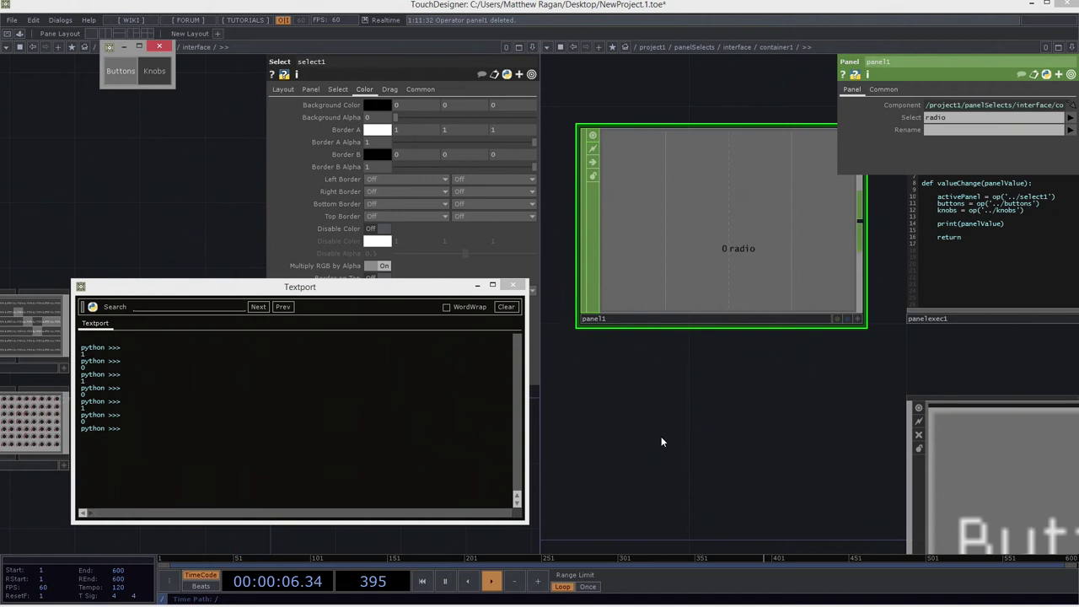
- Delete the Panel CHOP and close container1's floating viewer and the Textport
{"action": "key", "text": "Delete"}
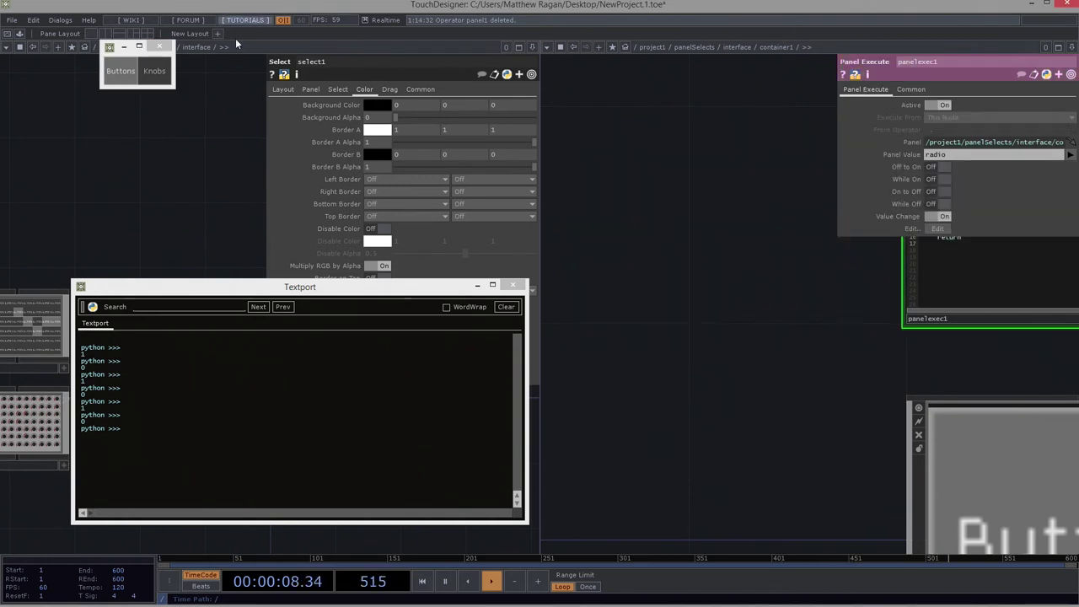
{"action": "left_click", "coordinate": [160, 46]}
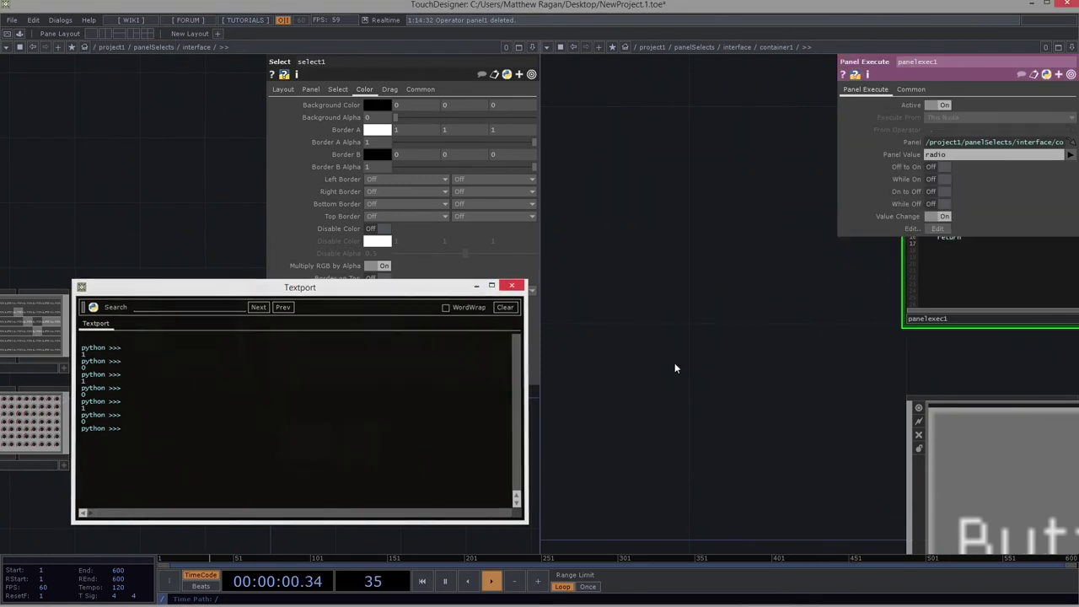
- Replace the print(panelValue) line in panelexec1 with the condition if panelValue == 0: and open an empty line below it
{"action": "left_click_drag", "start_coordinate": [820, 350], "coordinate": [643, 386]}
{"action": "scroll", "coordinate": [643, 386], "scroll_direction": "down", "scroll_amount": 1}
{"action": "left_click_drag", "start_coordinate": [743, 379], "coordinate": [663, 398]}
{"action": "scroll", "coordinate": [685, 328], "scroll_direction": "up", "scroll_amount": 3}
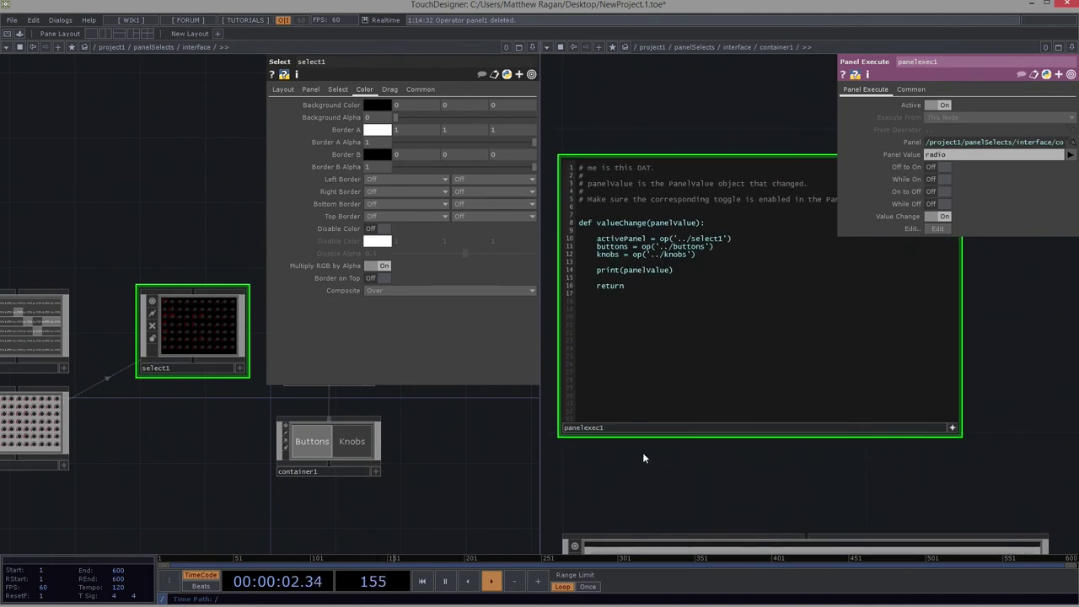
{"action": "left_click_drag", "start_coordinate": [626, 310], "coordinate": [704, 313]}
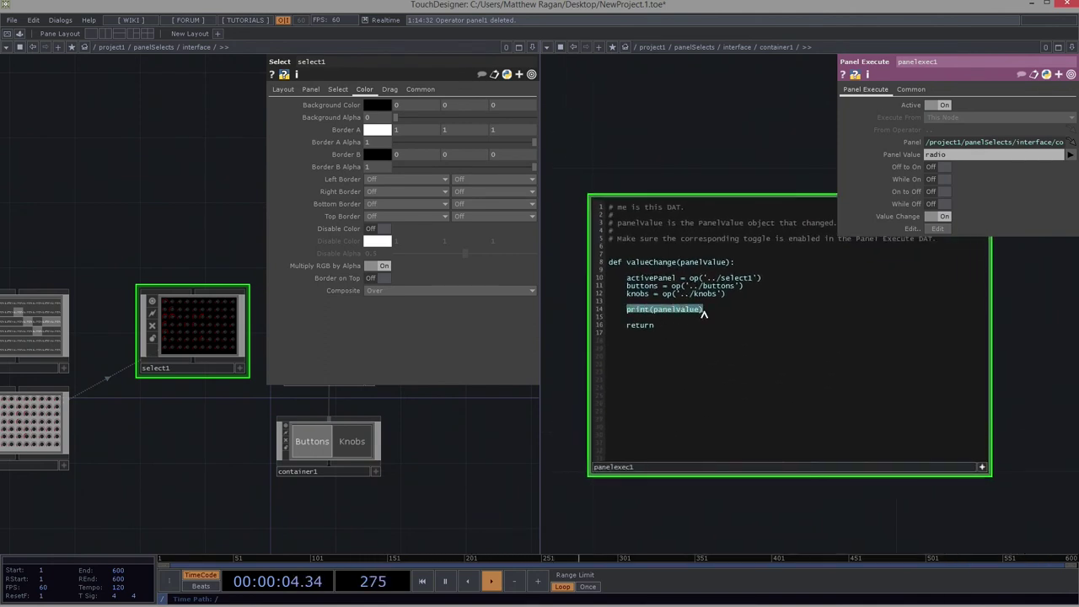
{"action": "type", "text": "if"}
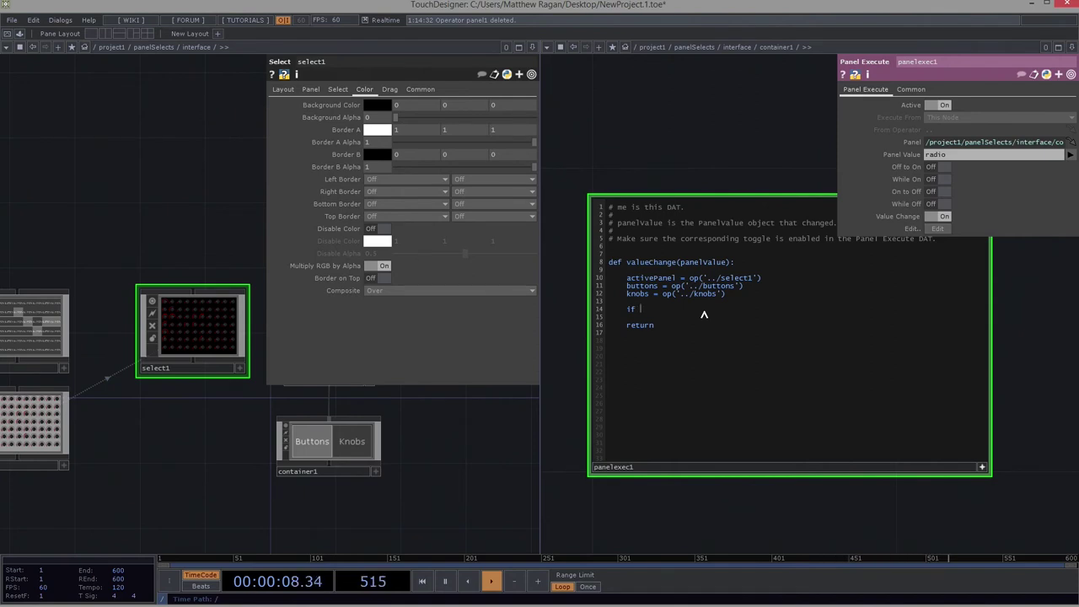
{"action": "type", "text": "panelvalue =="}
{"action": "key", "text": "BackSpace"}
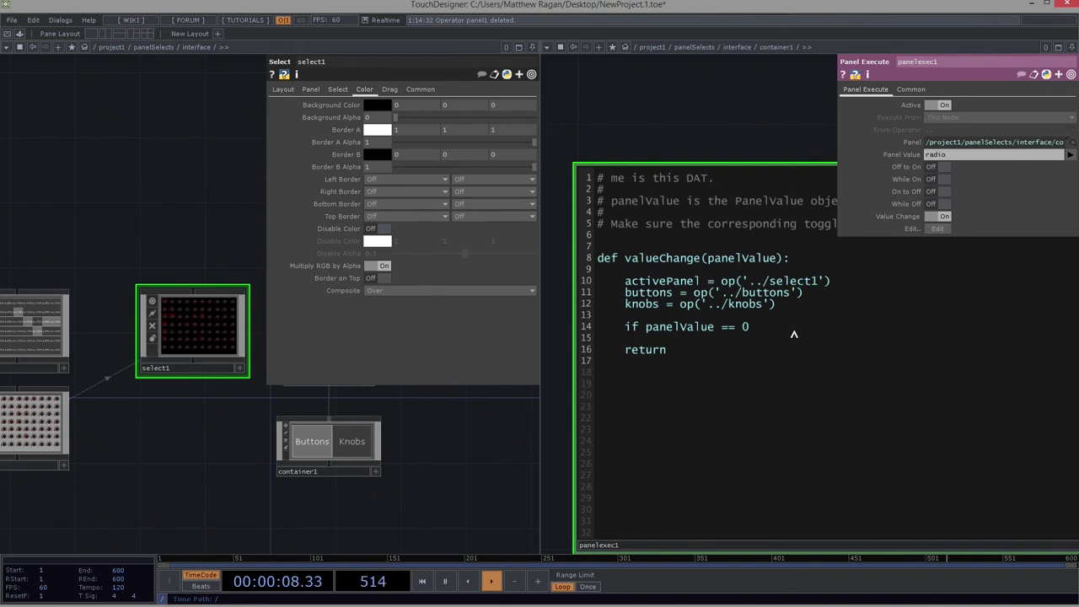
{"action": "type", "text": ":"}
{"action": "key", "text": "Return"}
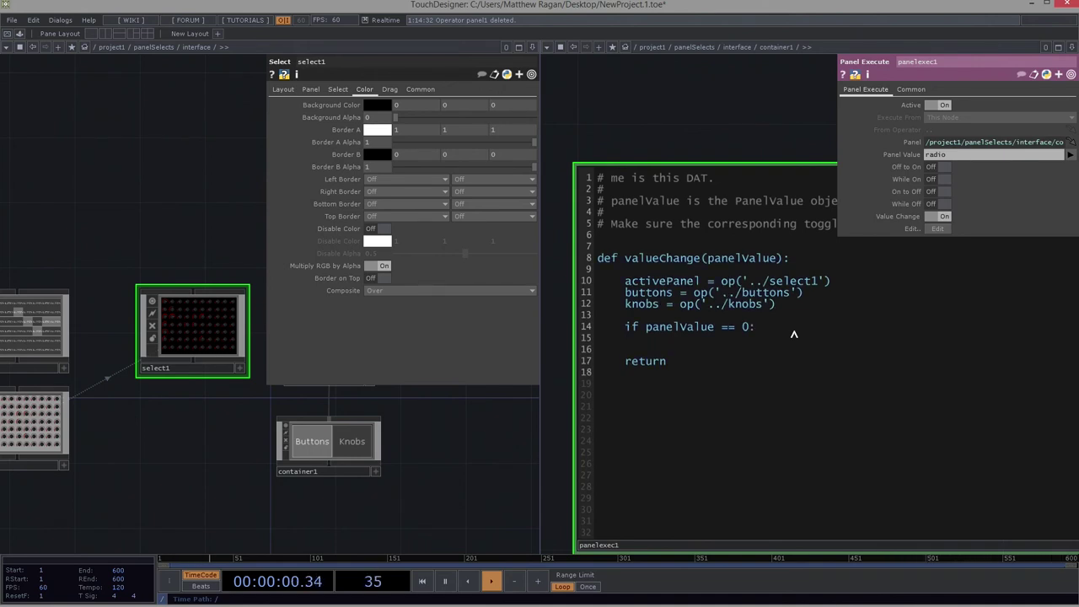
- Add the indented line activePanel.par.selectpanel = buttons.path under the condition, checking the parameter's script name on select1
{"action": "key", "text": "Tab"}
{"action": "type", "text": "activePanel.par."}
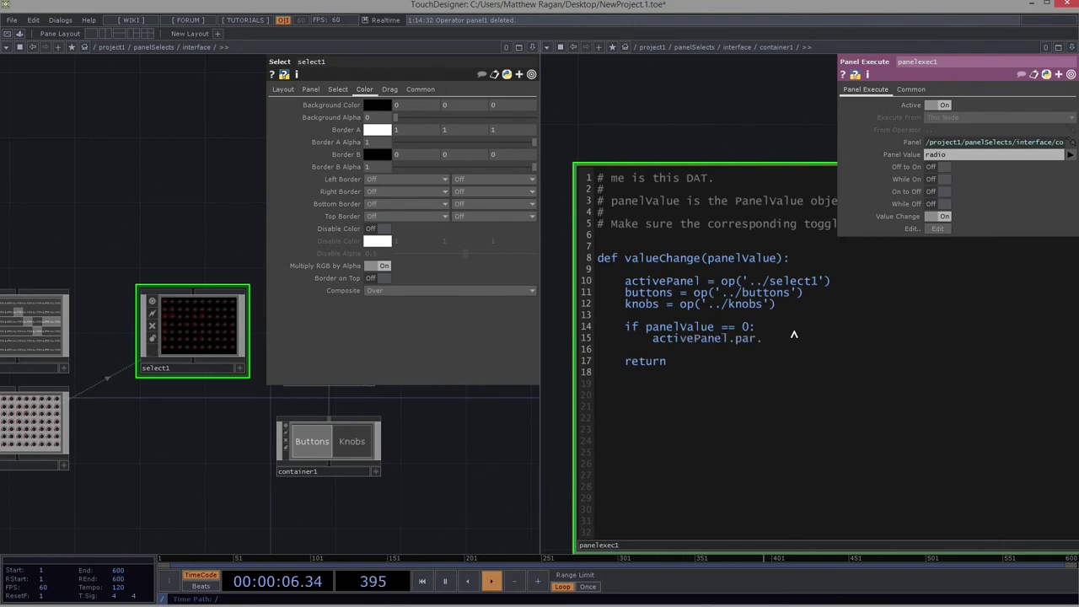
{"action": "type", "text": "selectpanel"}
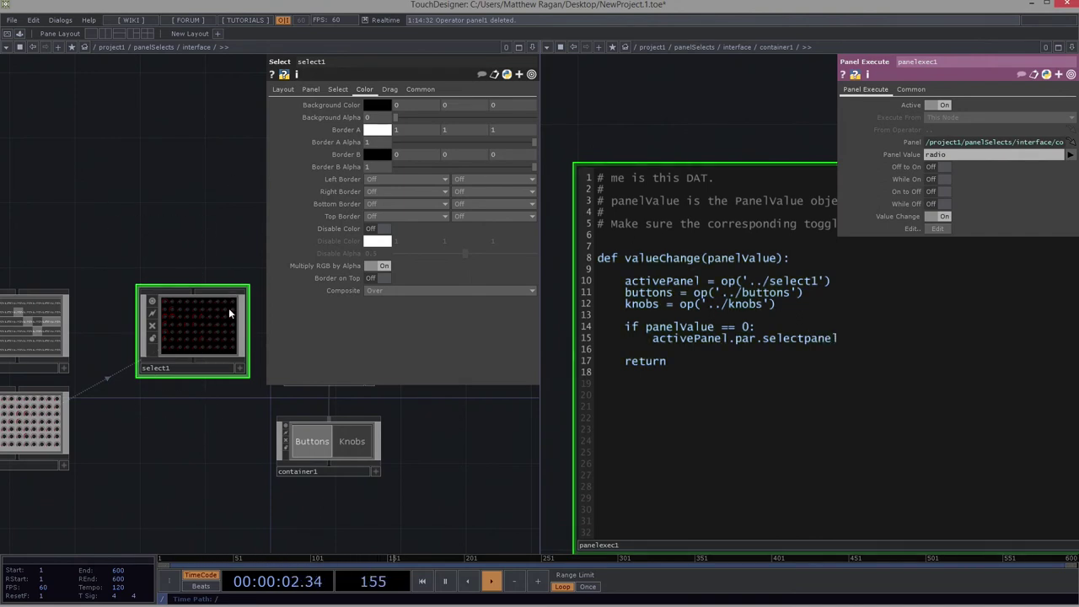
{"action": "left_click", "coordinate": [338, 90]}
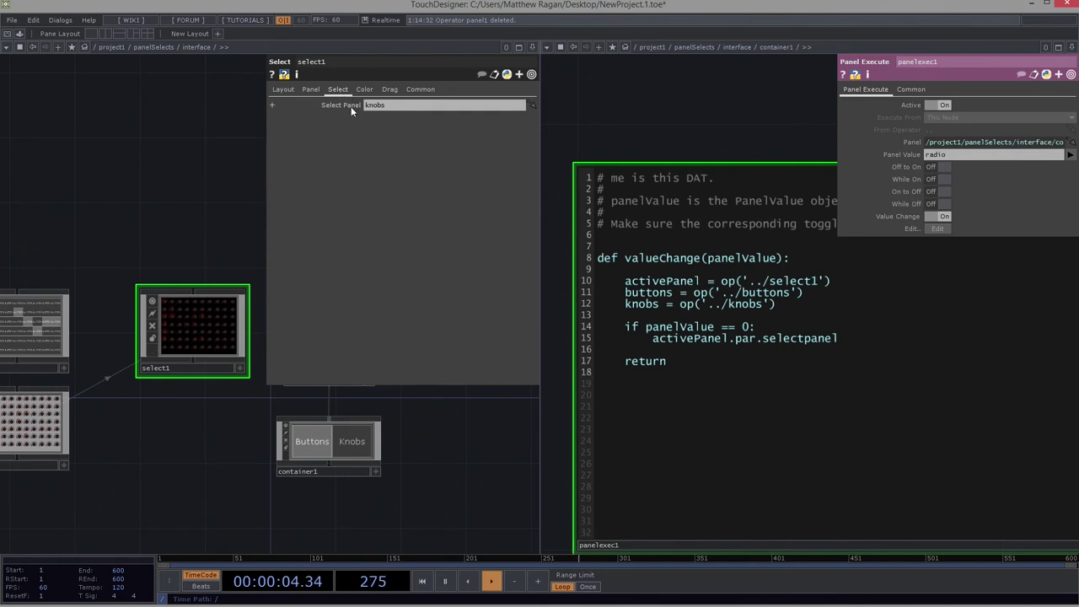
{"action": "left_click", "coordinate": [350, 106]}
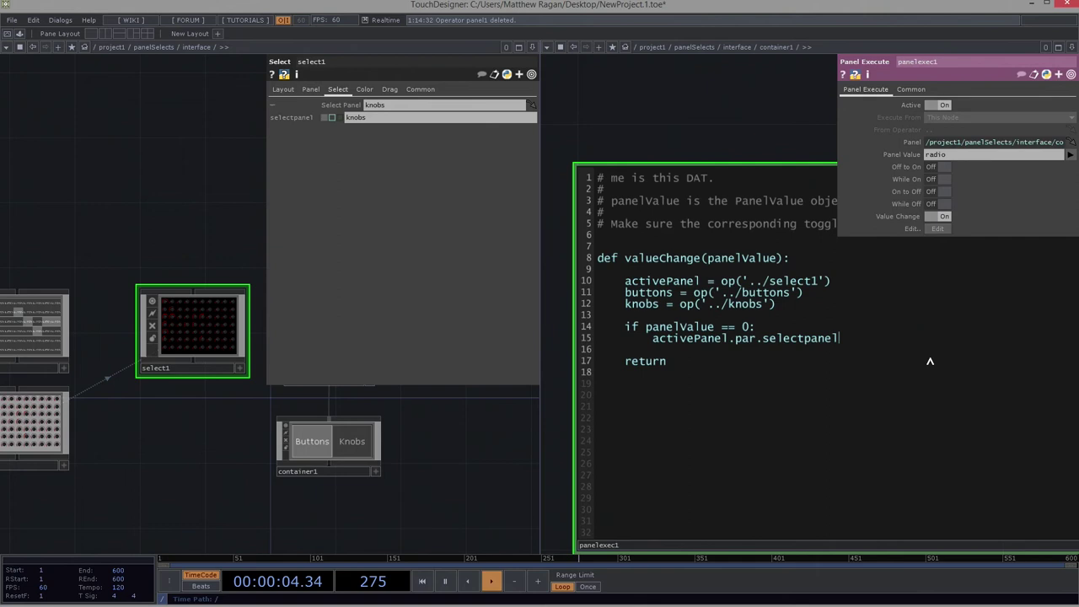
{"action": "type", "text": "="}
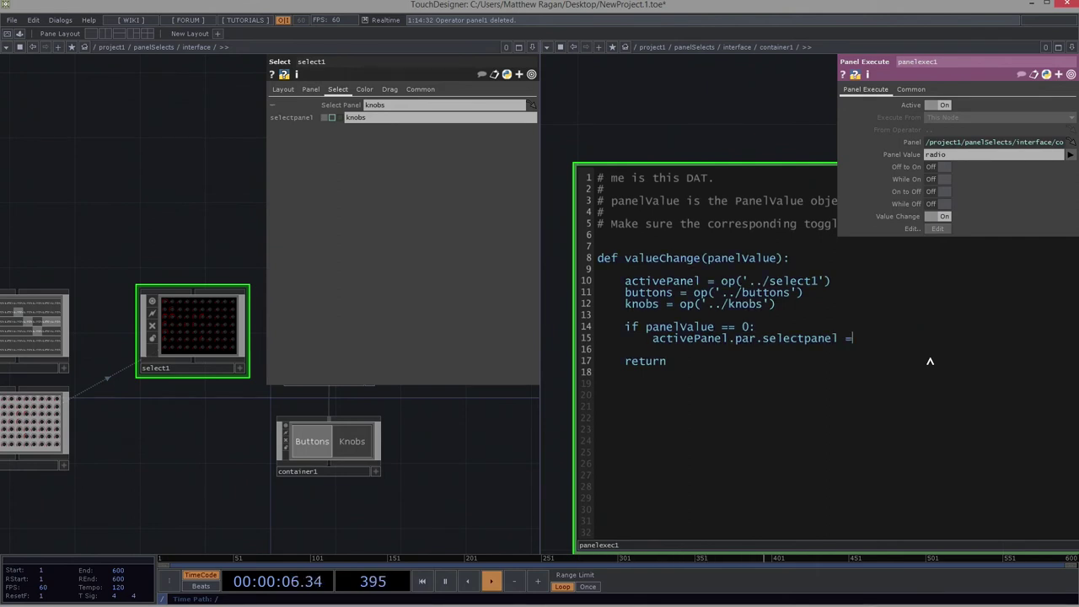
{"action": "type", "text": " buttons.path"}
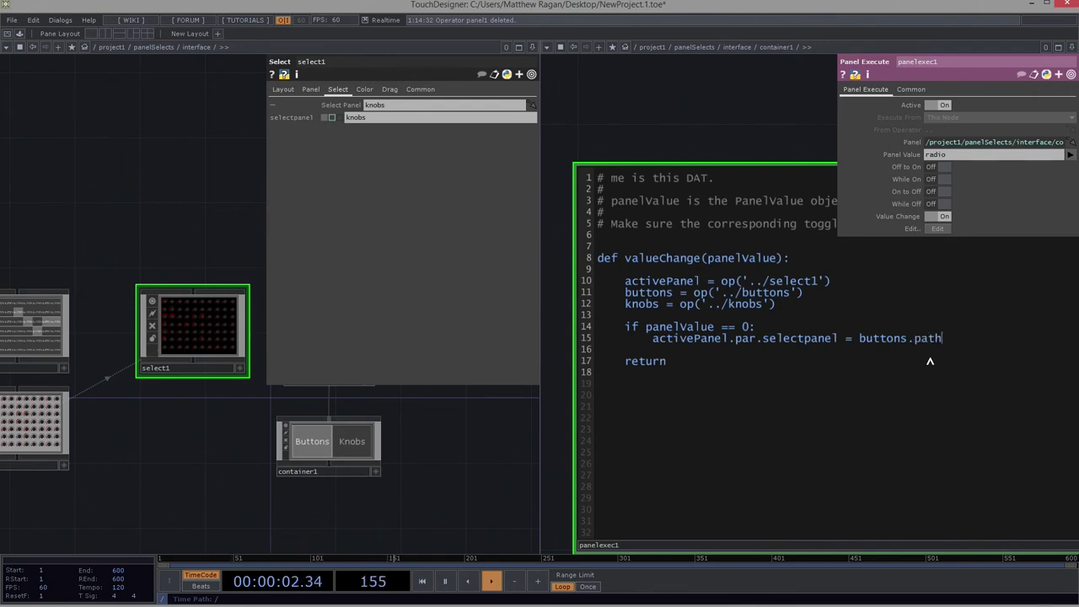
- Try the literal 'buttons' in place of buttons.path in the selectpanel assignment, and restore buttons.path
{"action": "left_click_drag", "start_coordinate": [859, 338], "coordinate": [944, 344]}
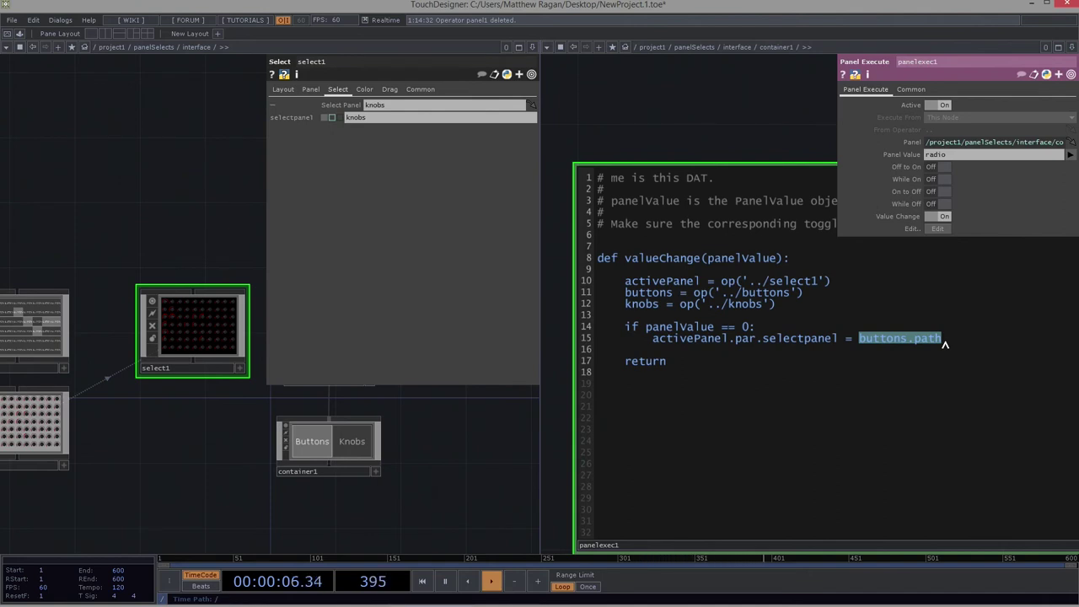
{"action": "type", "text": "''"}
{"action": "type", "text": "buttons"}
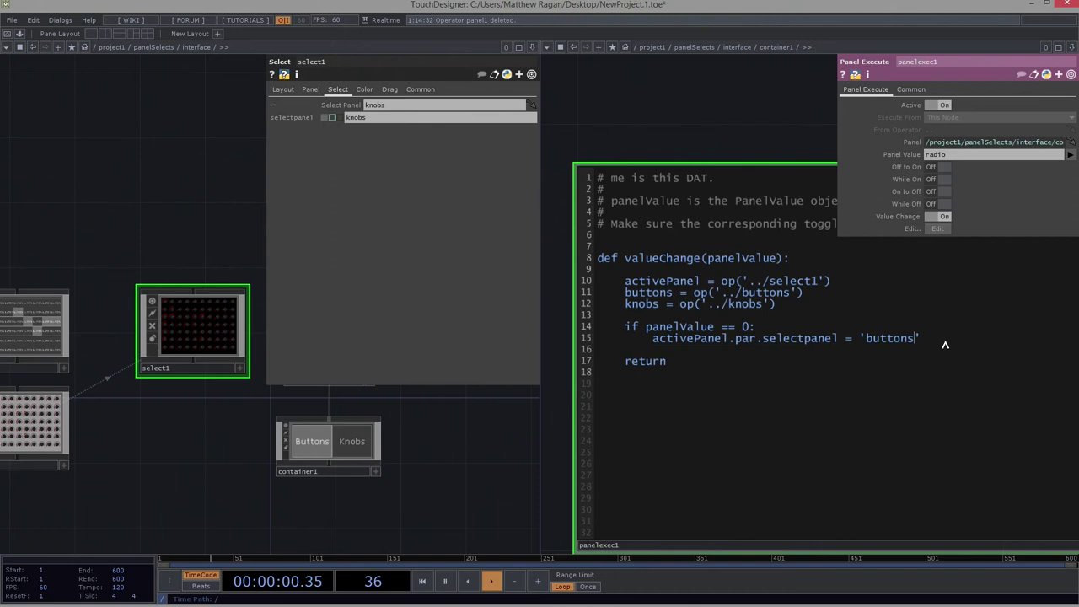
{"action": "key", "text": "BackSpace"}
{"action": "key", "text": "BackSpace"}
{"action": "key", "text": "BackSpace"}
{"action": "key", "text": "BackSpace"}
{"action": "key", "text": "BackSpace"}
{"action": "key", "text": "BackSpace"}
{"action": "key", "text": "BackSpace"}
{"action": "key", "text": "BackSpace"}
{"action": "type", "text": "buttons.path"}
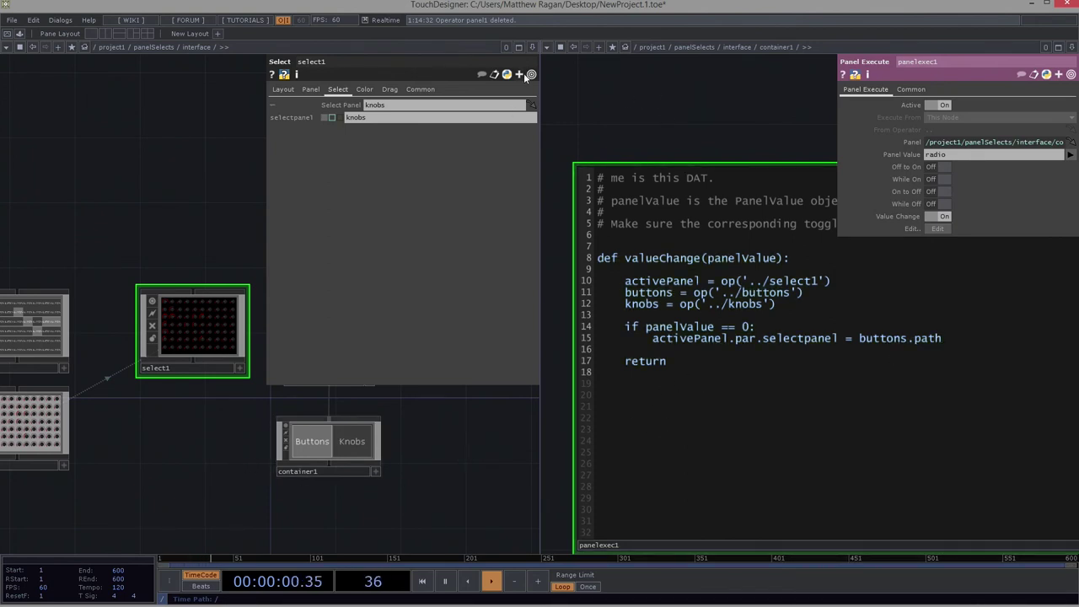
- Open container1's floating viewer, switch to Knobs and back to Buttons, and check the Select Panel path on select1
{"action": "left_click", "coordinate": [562, 47]}
{"action": "left_click", "coordinate": [162, 81]}
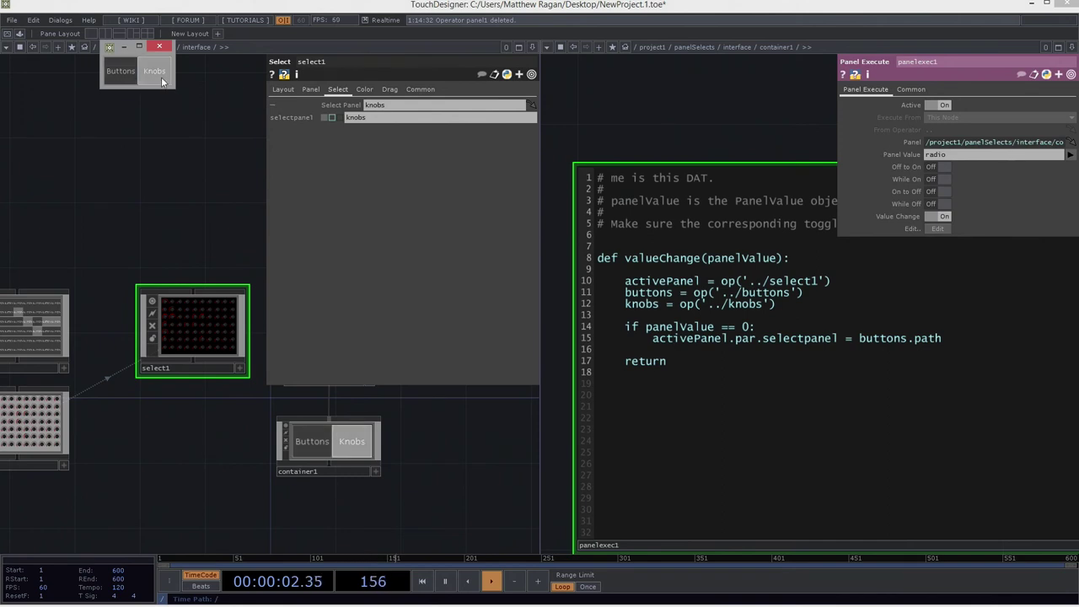
{"action": "left_click", "coordinate": [120, 70]}
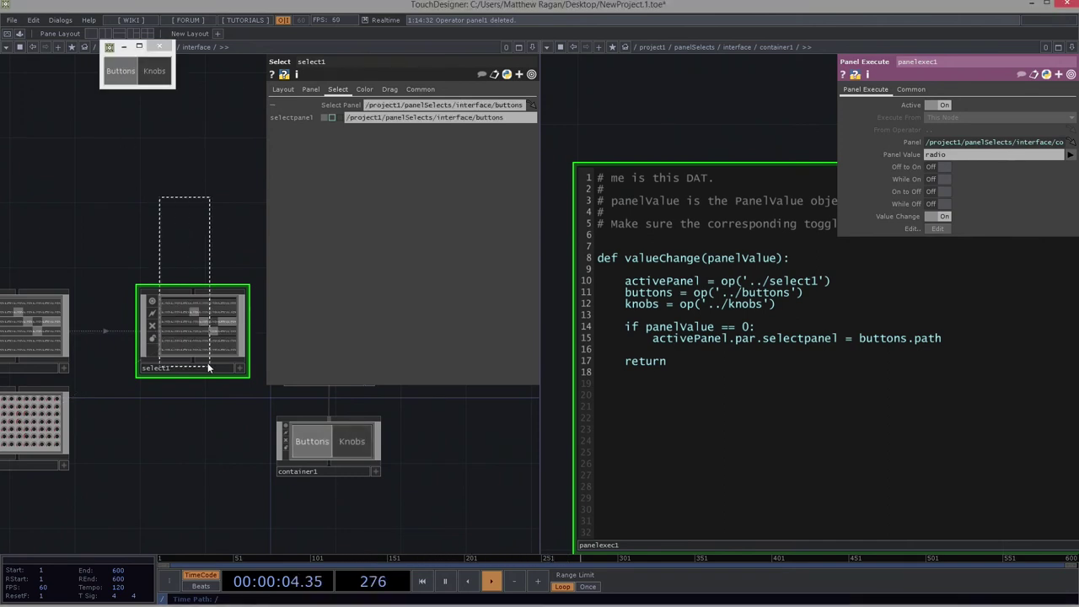
{"action": "right_click_drag", "start_coordinate": [209, 364], "coordinate": [212, 368]}
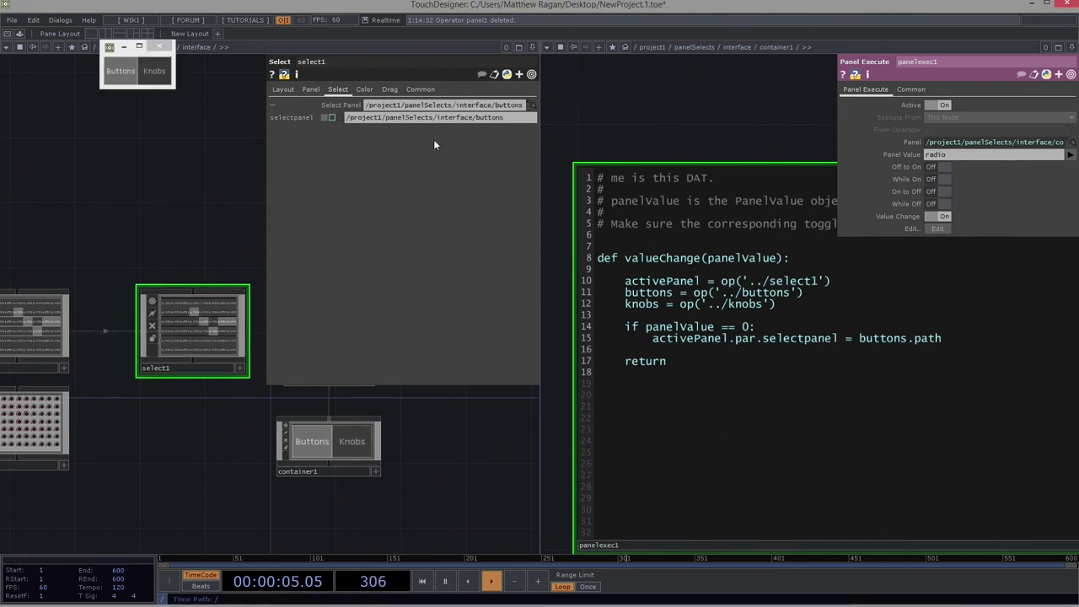
{"action": "left_click", "coordinate": [384, 118]}
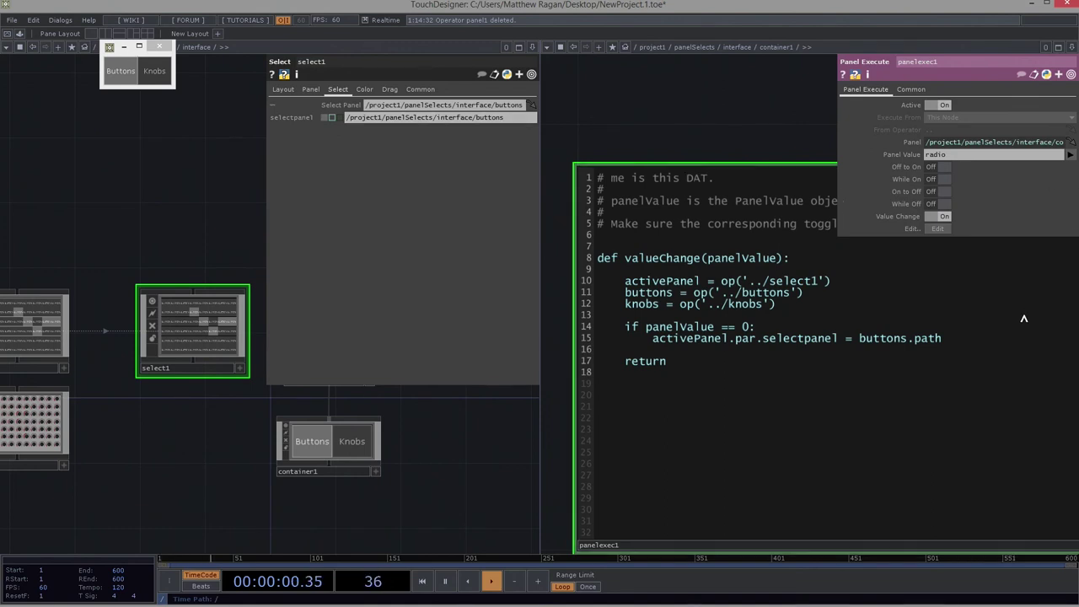
- Add a second condition, if panelValue == 1:, below the buttons assignment, separated by a blank line
{"action": "left_click", "coordinate": [962, 348]}
{"action": "key", "text": "Return"}
{"action": "key", "text": "Return"}
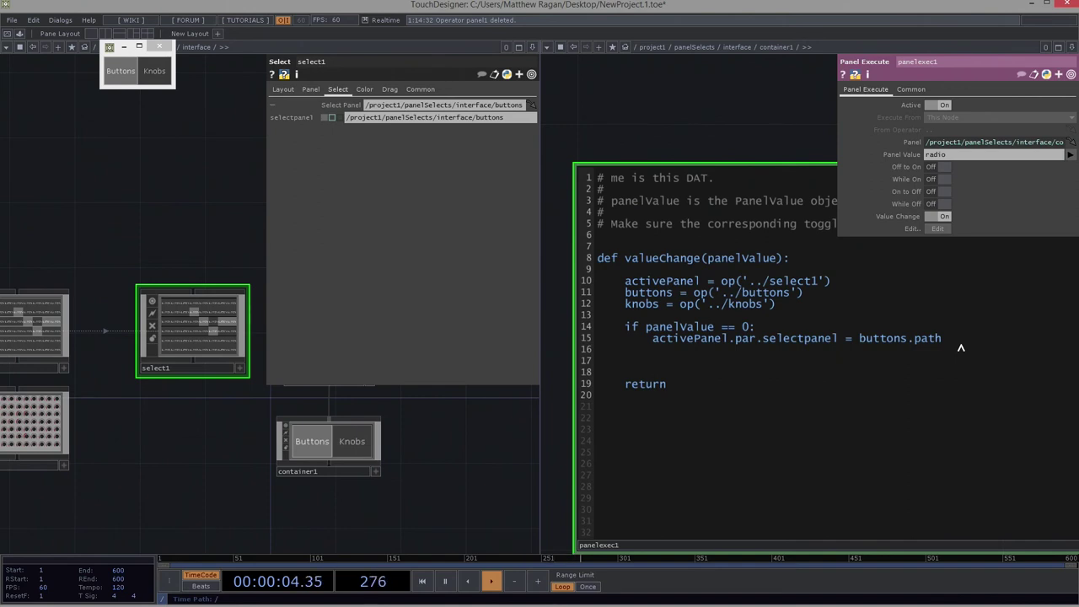
{"action": "type", "text": "if panelVal"}
{"action": "key", "text": "BackSpace"}
{"action": "key", "text": "BackSpace"}
{"action": "key", "text": "BackSpace"}
{"action": "type", "text": "Value =="}
{"action": "key", "text": "BackSpace"}
{"action": "key", "text": "BackSpace"}
{"action": "type", "text": "1"}
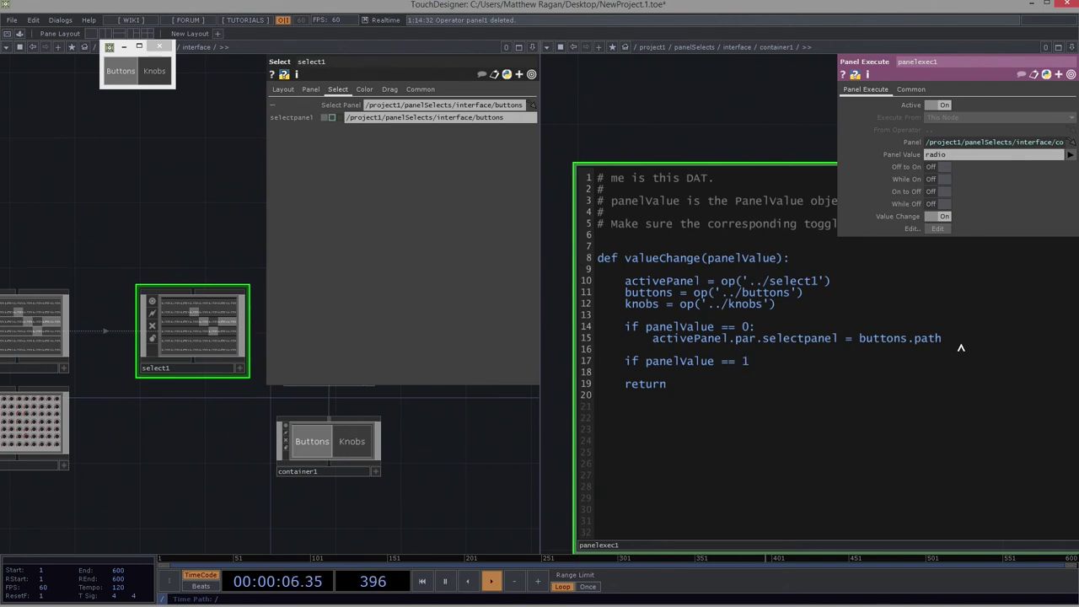
{"action": "type", "text": ":"}
{"action": "key", "text": "Return"}
- Assign activePanel.par.selectpanel = knobs.path inside the second condition
{"action": "type", "text": "activePanel.p"}
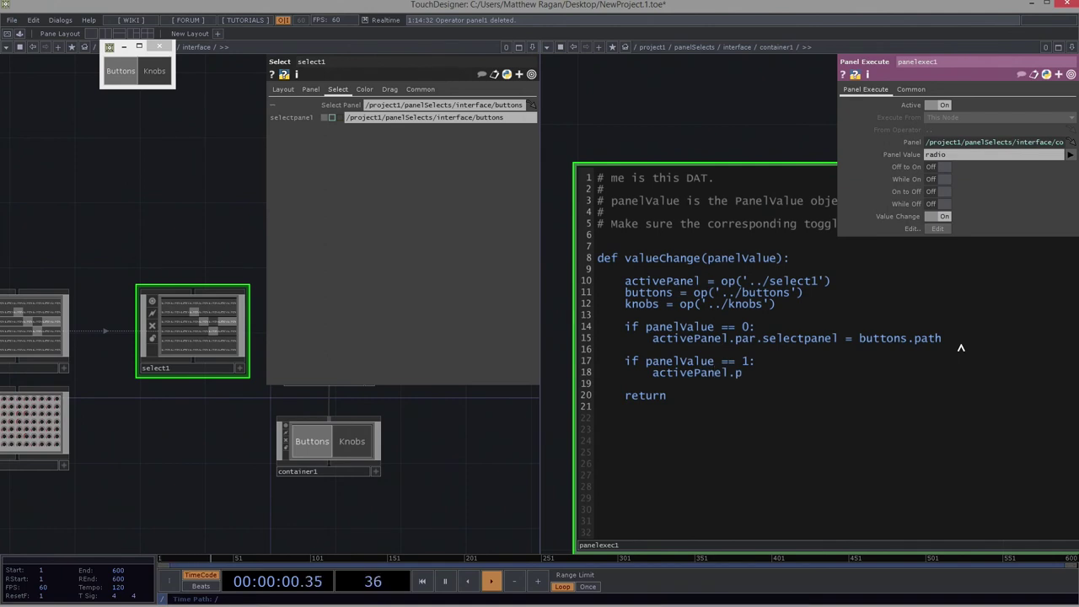
{"action": "type", "text": "ar.selectpanel"}
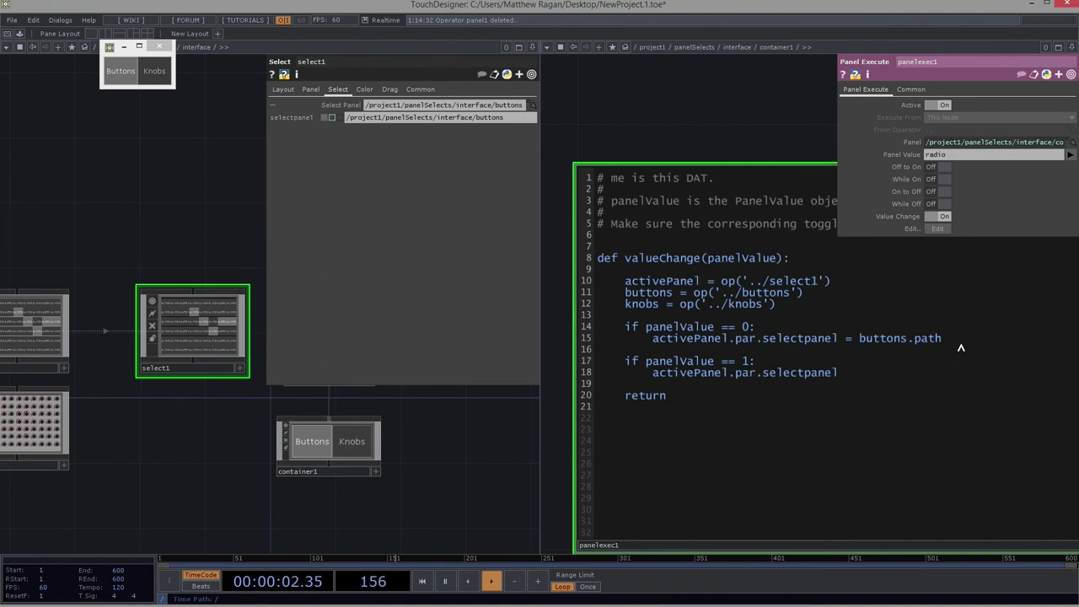
{"action": "type", "text": " = knobs.path"}
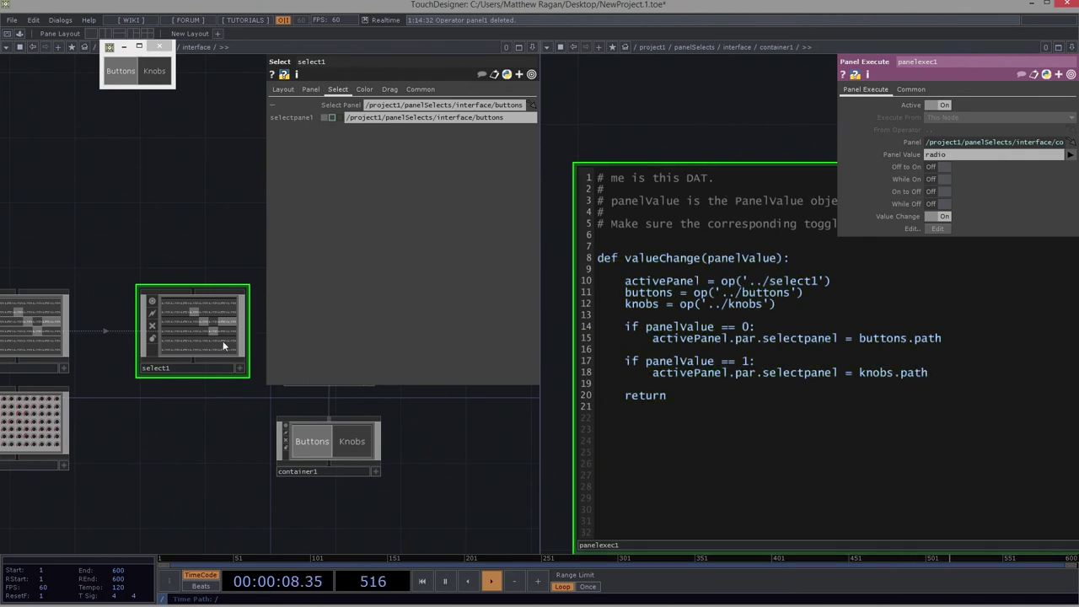
- Alternate between Knobs and Buttons in container1's floating panel to check that select1 switches its displayed container
{"action": "left_click", "coordinate": [152, 71]}
{"action": "left_click", "coordinate": [124, 68]}
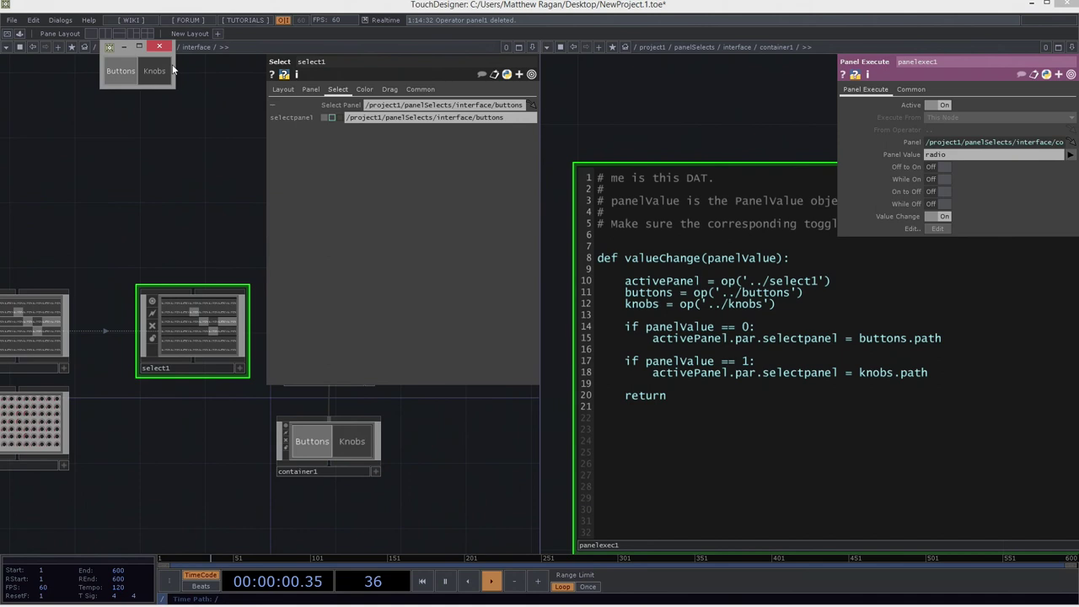
{"action": "left_click", "coordinate": [154, 71]}
{"action": "scroll", "coordinate": [204, 255], "scroll_direction": "up", "scroll_amount": 3}
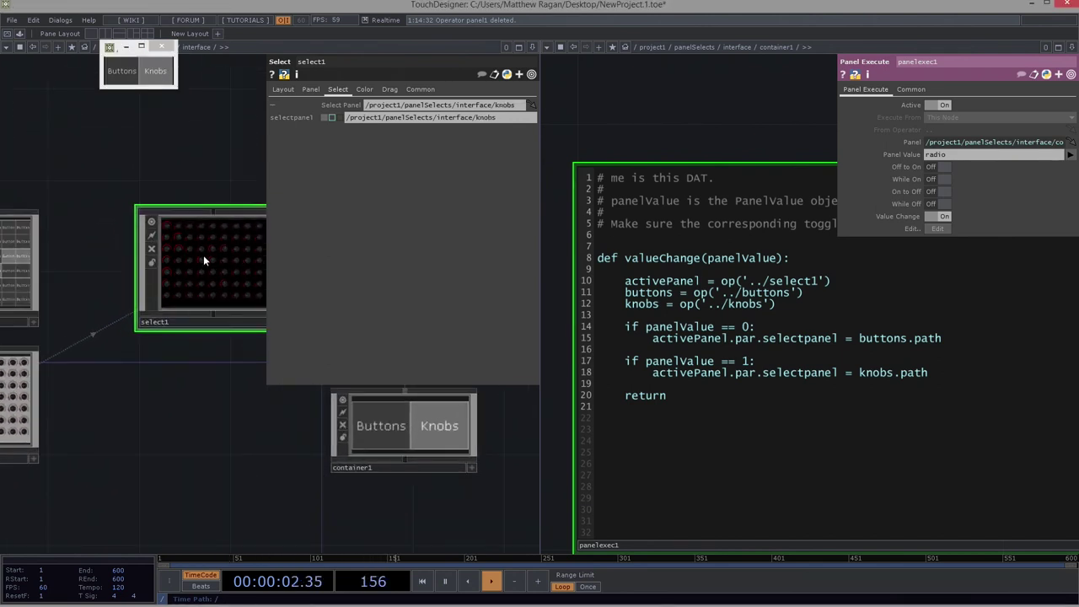
{"action": "left_click", "coordinate": [124, 76]}
{"action": "left_click", "coordinate": [157, 77]}
{"action": "left_click", "coordinate": [129, 75]}
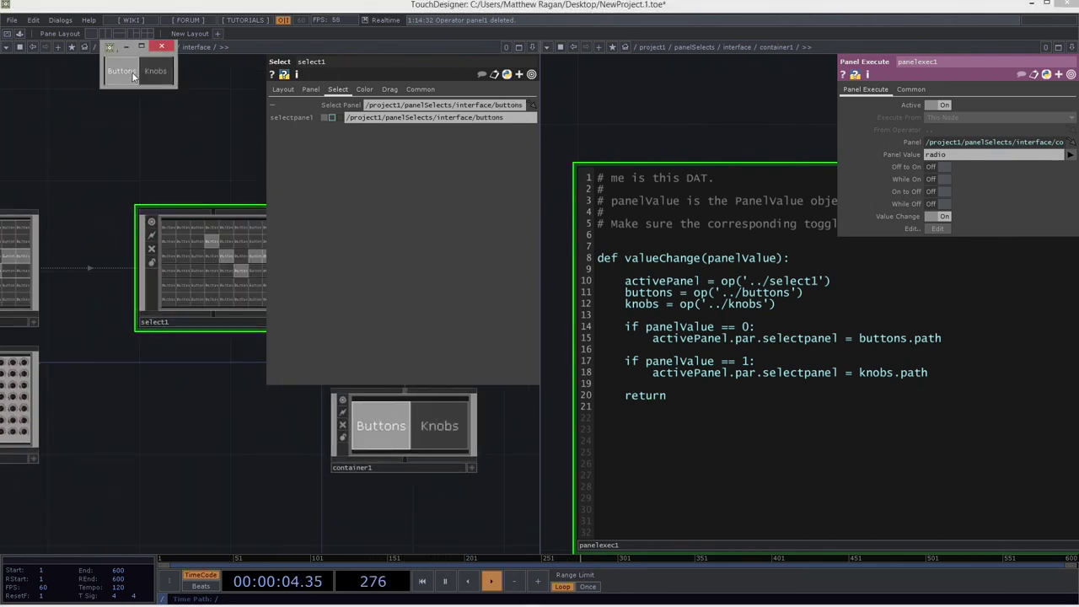
- Close container1's floating viewer and the second network pane holding the panelexec1 script
{"action": "left_click", "coordinate": [161, 46]}
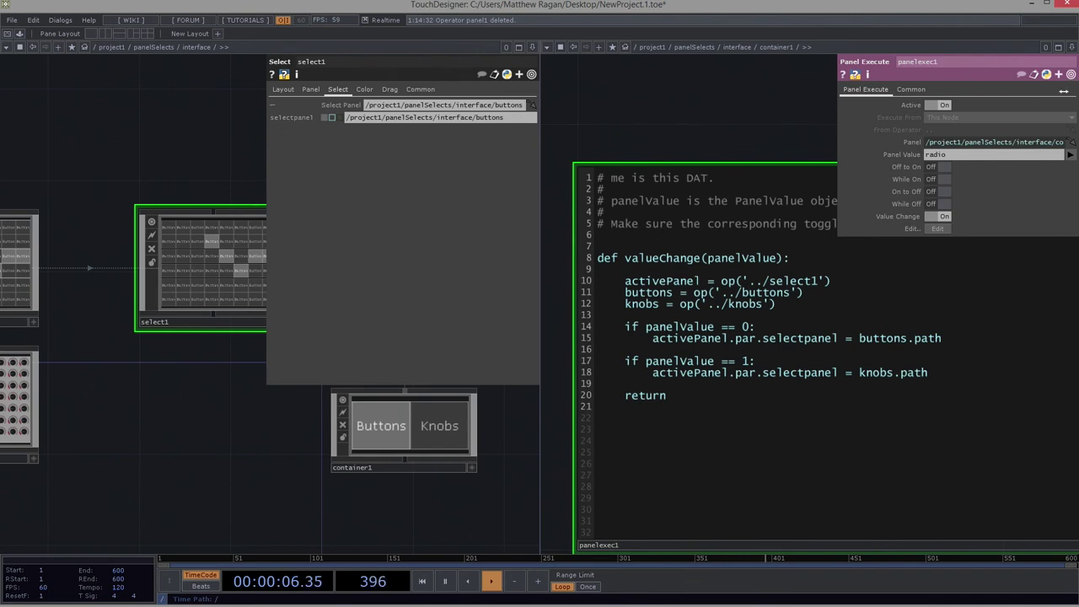
{"action": "scroll", "coordinate": [661, 96], "scroll_direction": "down", "scroll_amount": 3}
{"action": "left_click", "coordinate": [838, 329]}
{"action": "left_click_drag", "start_coordinate": [894, 332], "coordinate": [926, 275]}
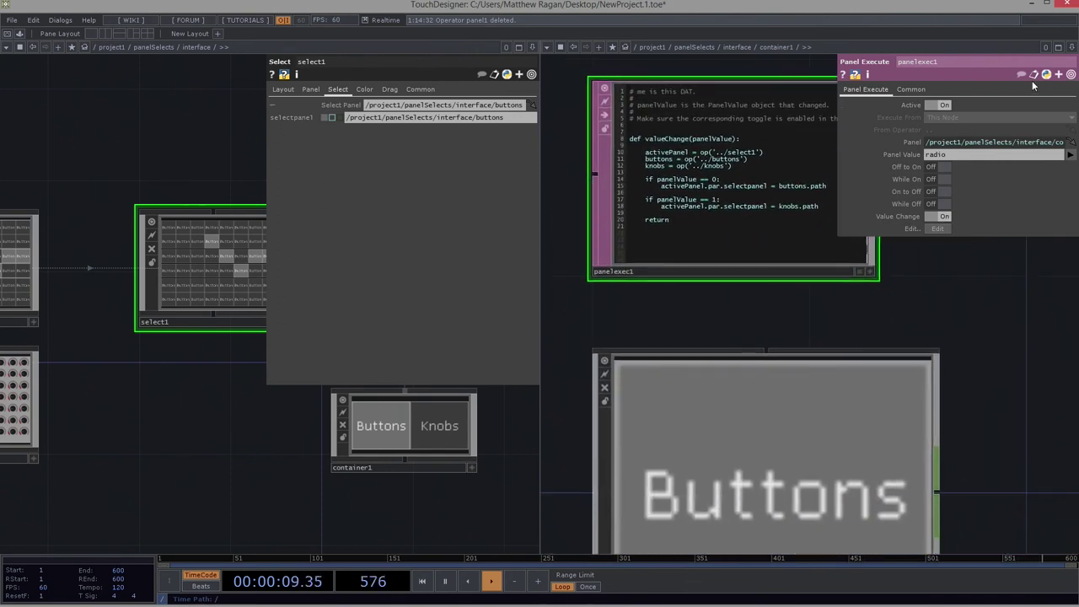
{"action": "left_click", "coordinate": [1072, 49]}
{"action": "left_click", "coordinate": [984, 126]}
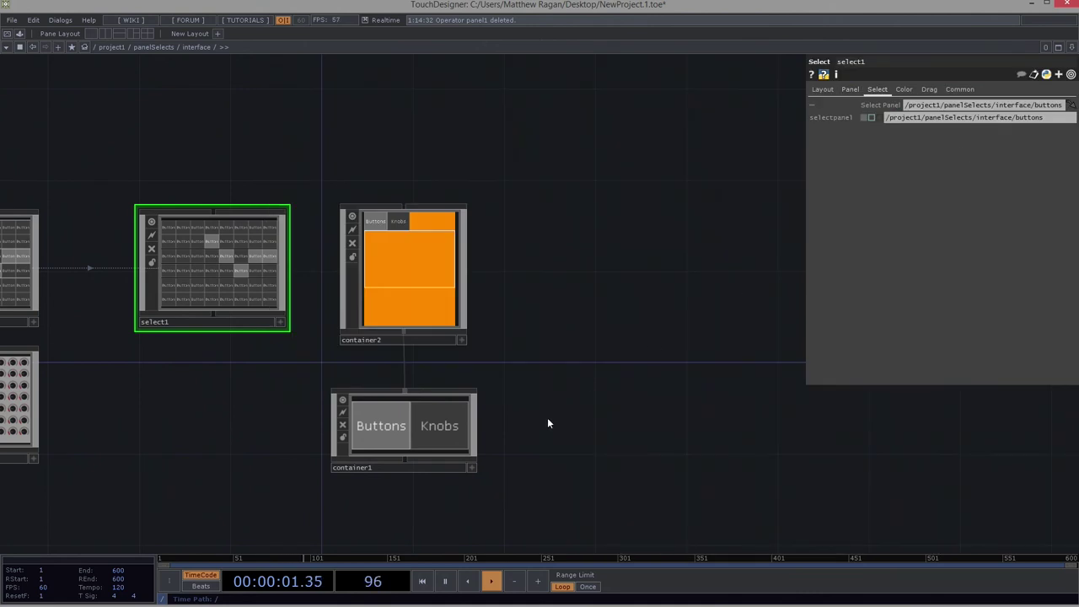
- Try Layout Vertical Top to Bottom as container2's Align setting, and restore Layout Vertical Bottom to Top after checking the interface container
{"action": "left_click_drag", "start_coordinate": [582, 361], "coordinate": [470, 481]}
{"action": "left_click", "coordinate": [526, 293]}
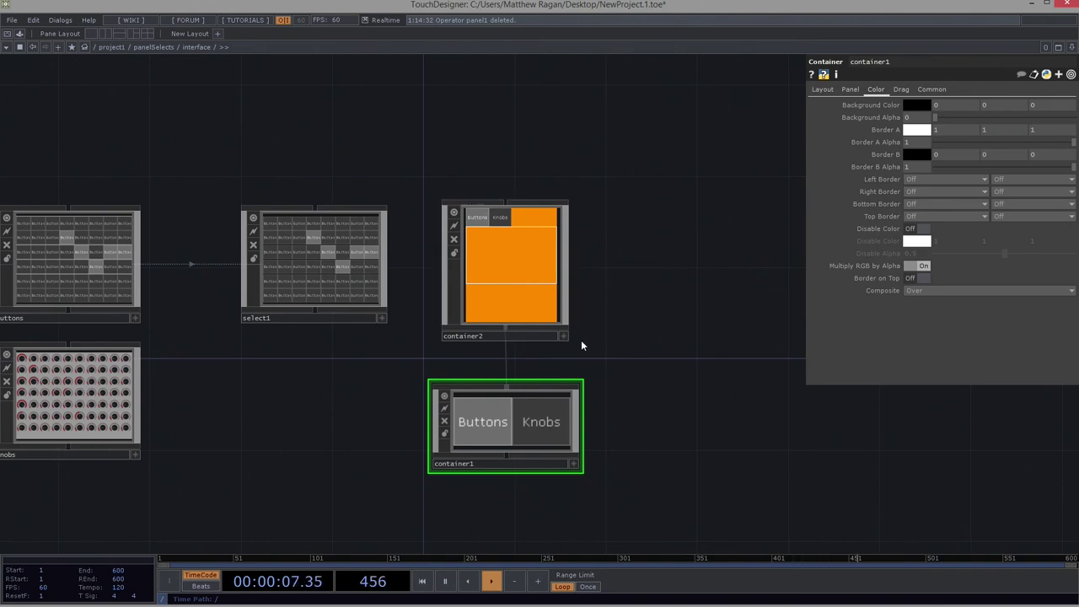
{"action": "left_click", "coordinate": [545, 318]}
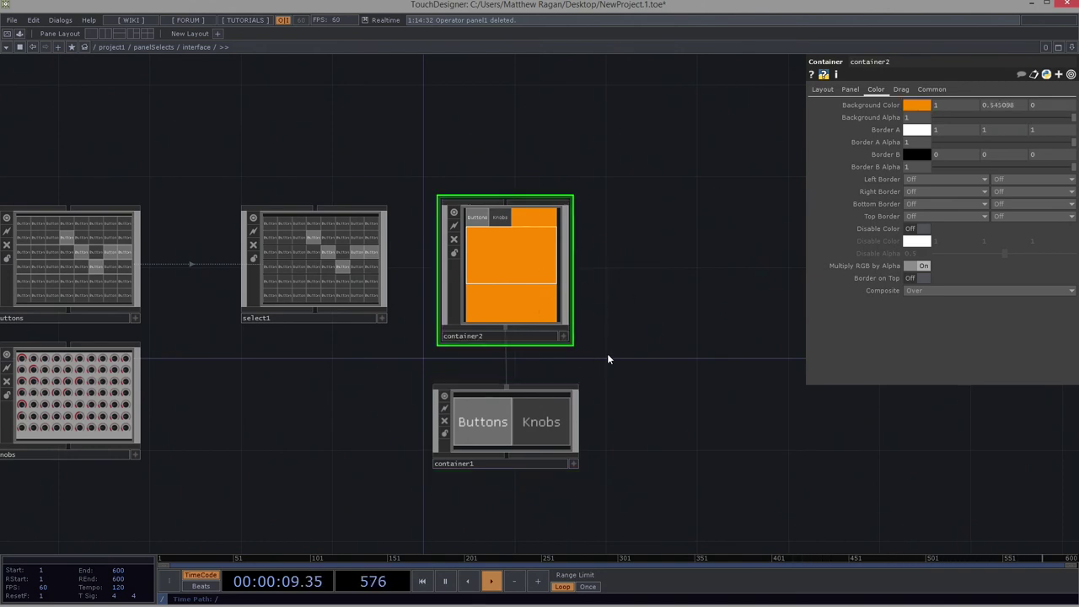
{"action": "left_click", "coordinate": [832, 88]}
{"action": "left_click", "coordinate": [941, 204]}
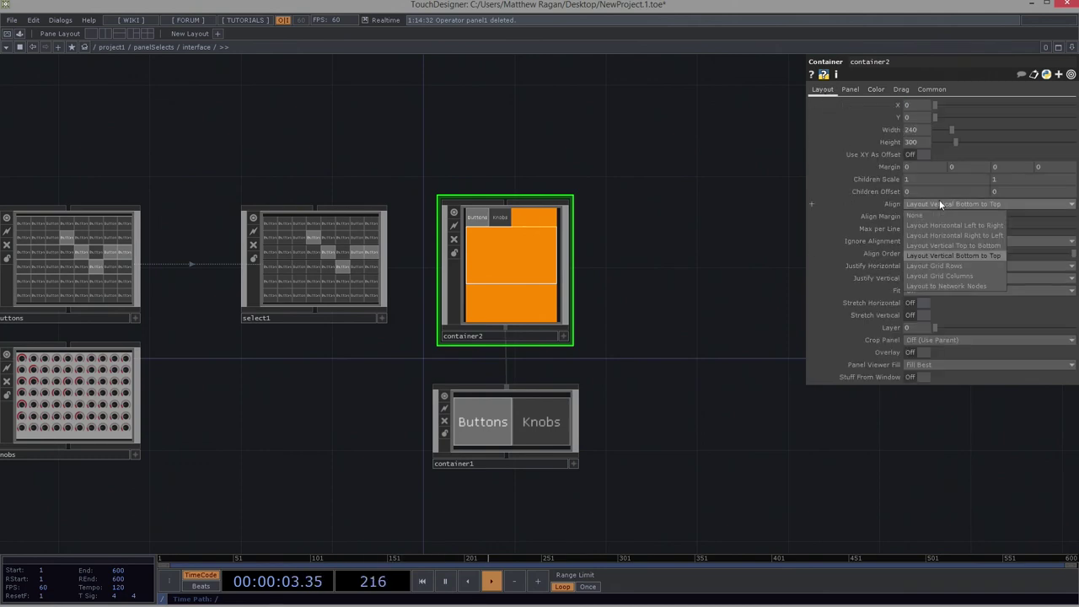
{"action": "left_click", "coordinate": [936, 245]}
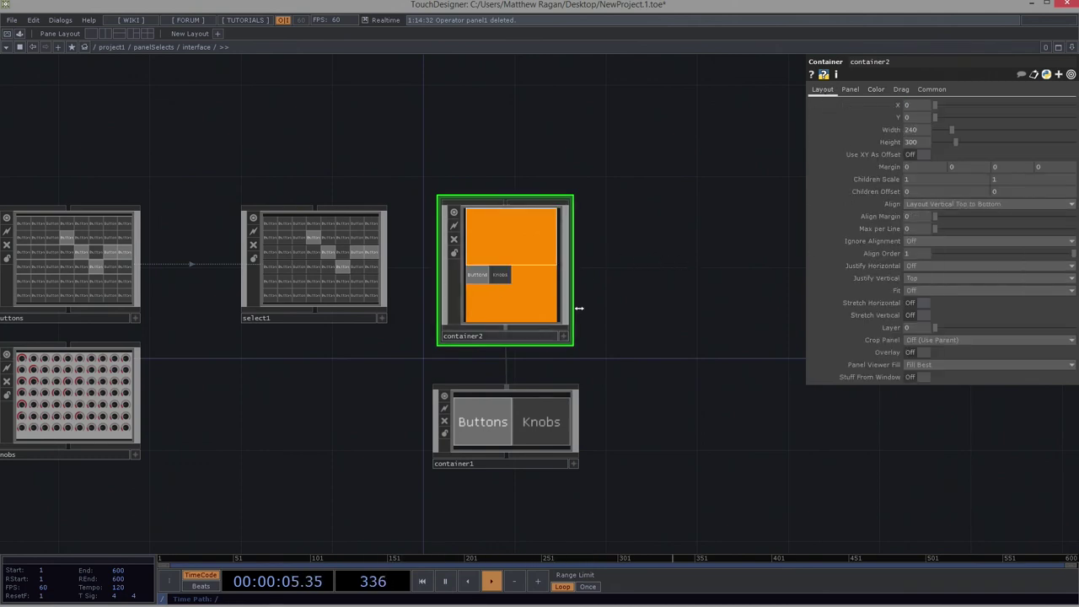
{"action": "scroll", "coordinate": [494, 265], "scroll_direction": "down", "scroll_amount": 10}
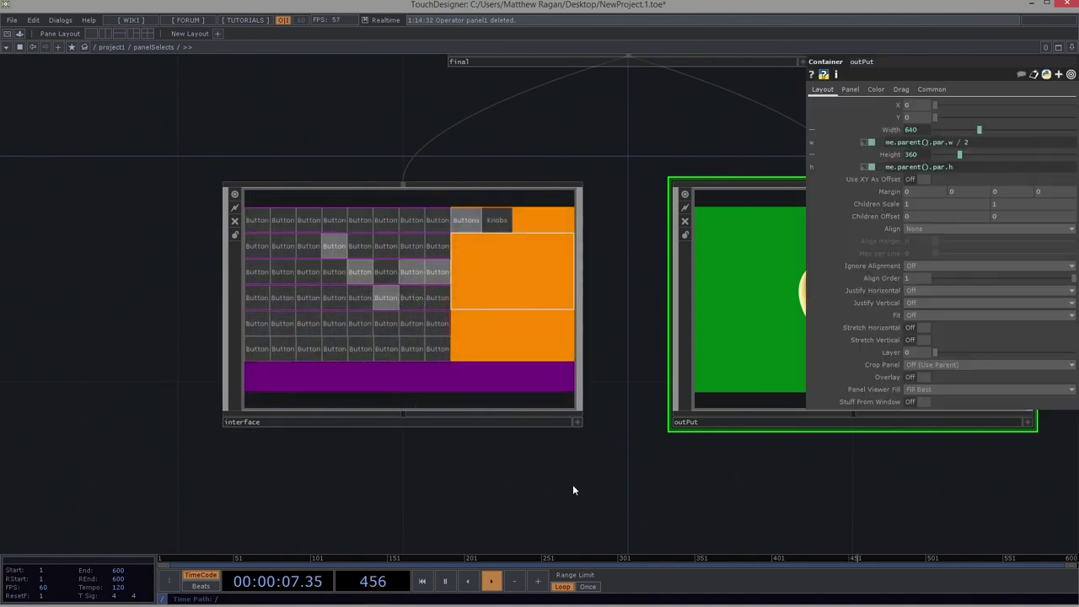
{"action": "left_click_drag", "start_coordinate": [572, 490], "coordinate": [452, 520]}
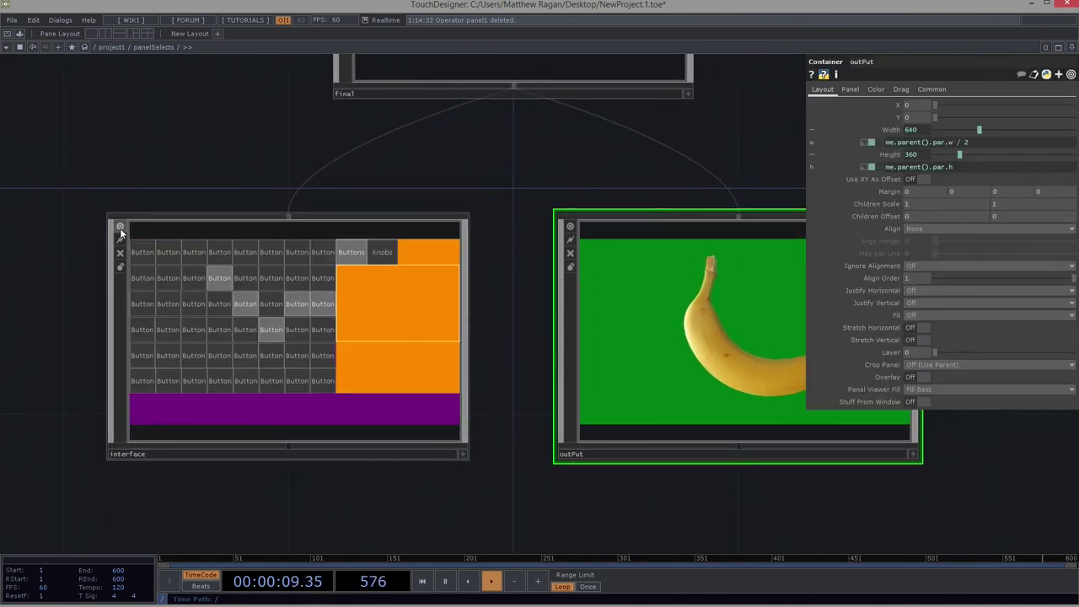
{"action": "scroll", "coordinate": [365, 290], "scroll_direction": "up", "scroll_amount": 8}
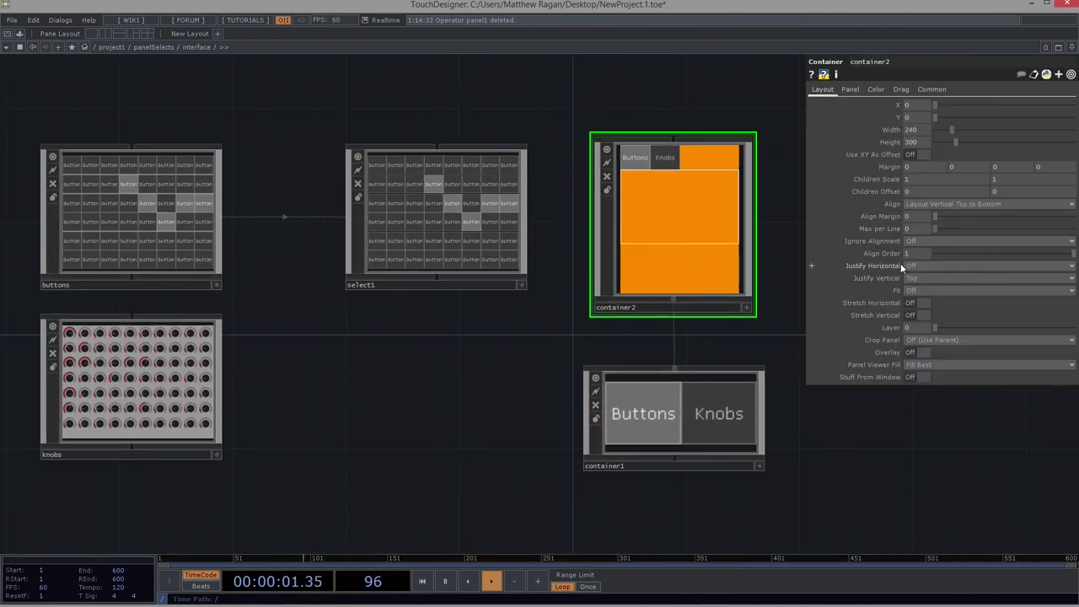
{"action": "left_click", "coordinate": [935, 203]}
{"action": "left_click", "coordinate": [950, 255]}
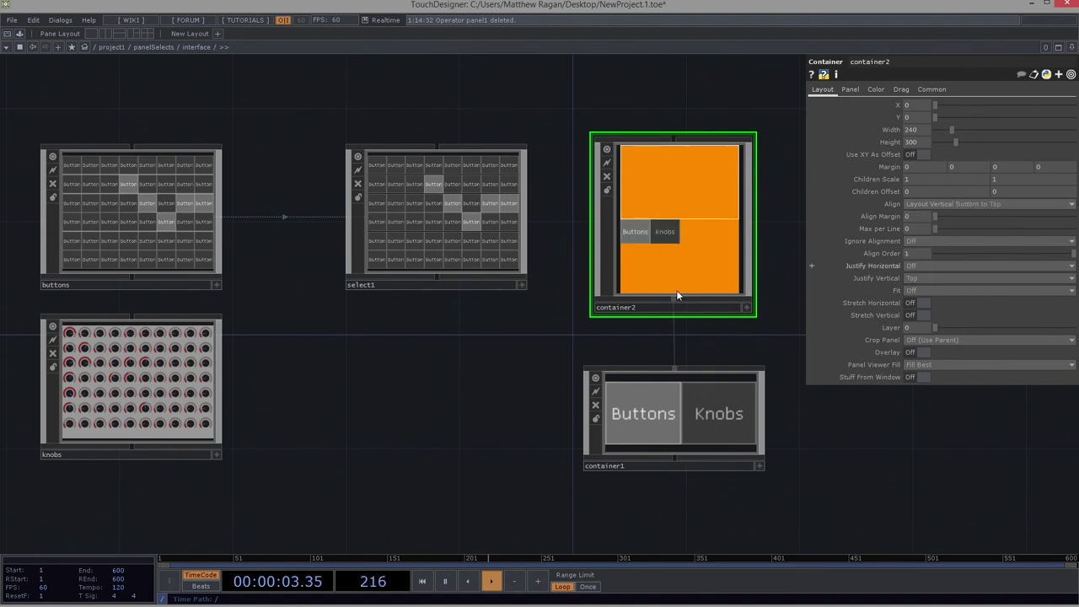
- Make the interface container's viewer active in panelSelects and alternate between Knobs and Buttons, ending on Knobs
{"action": "scroll", "coordinate": [458, 378], "scroll_direction": "down", "scroll_amount": 5}
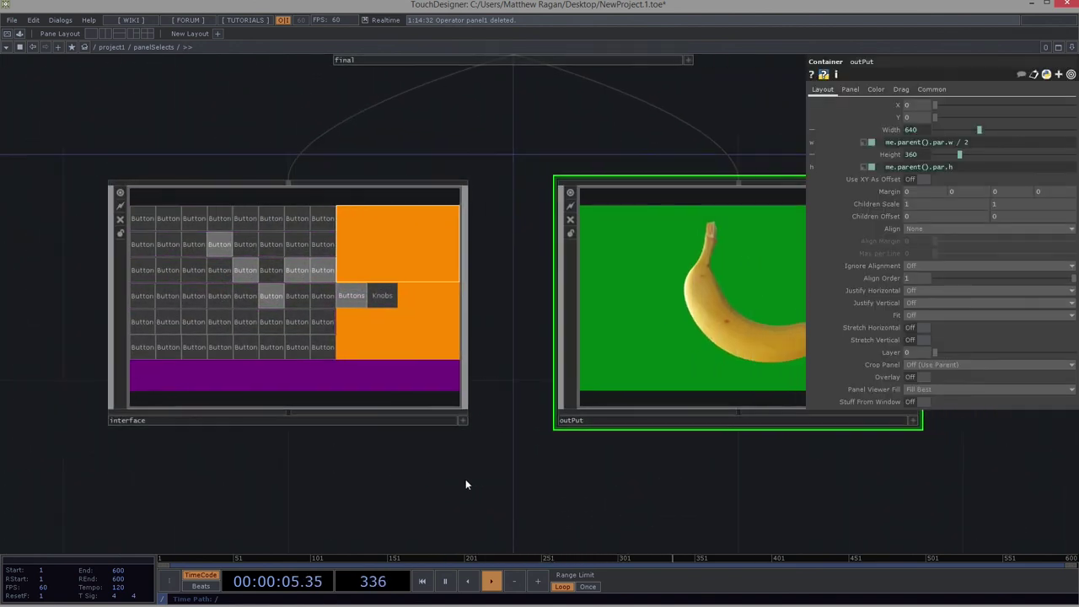
{"action": "left_click", "coordinate": [419, 421]}
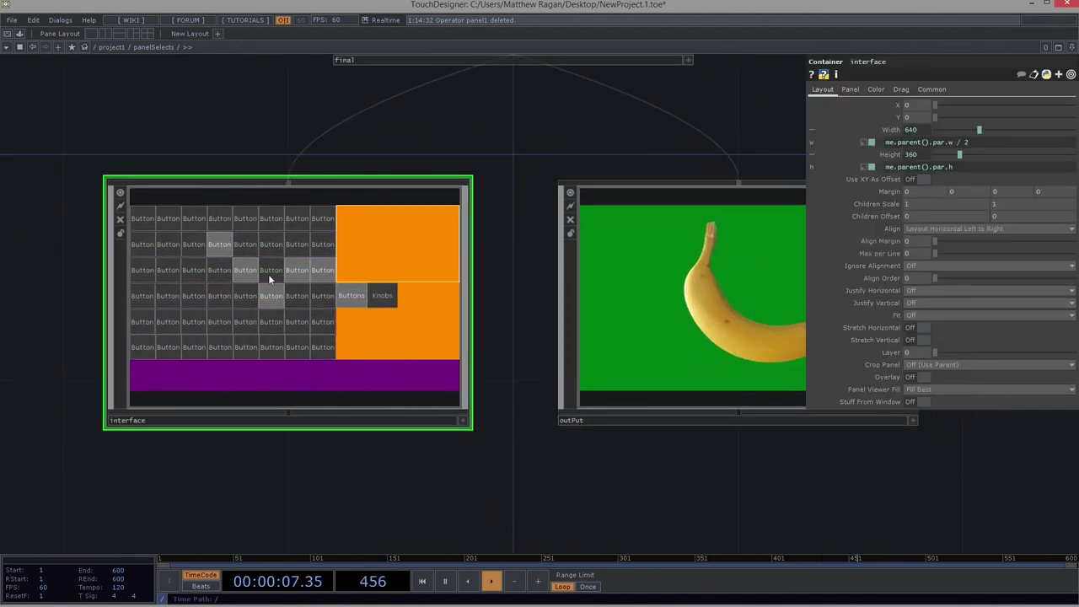
{"action": "left_click", "coordinate": [463, 421]}
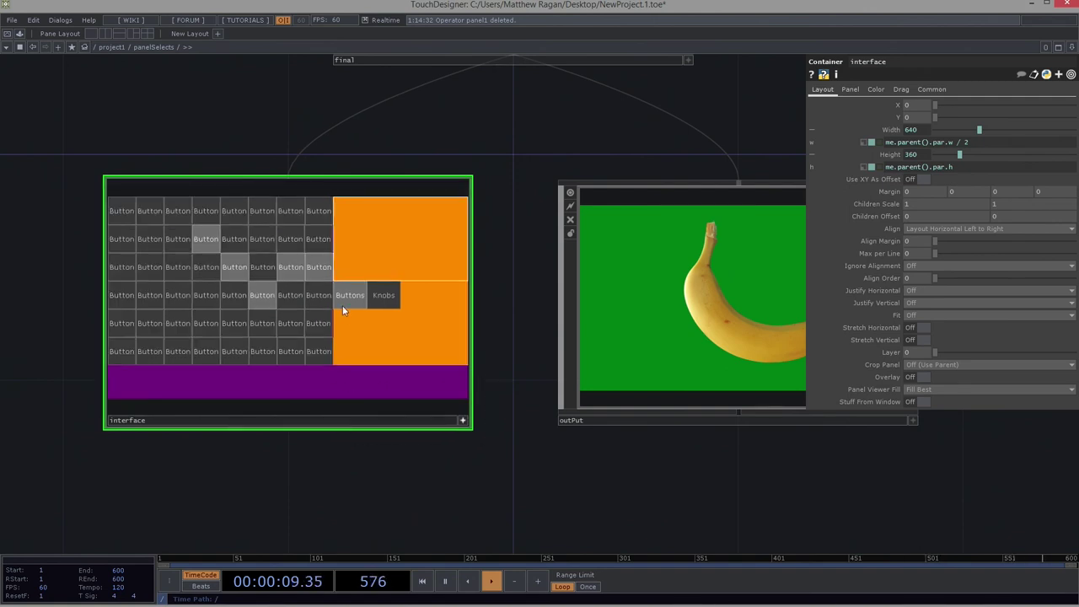
{"action": "left_click", "coordinate": [384, 297]}
{"action": "left_click", "coordinate": [348, 297]}
{"action": "left_click", "coordinate": [383, 296]}
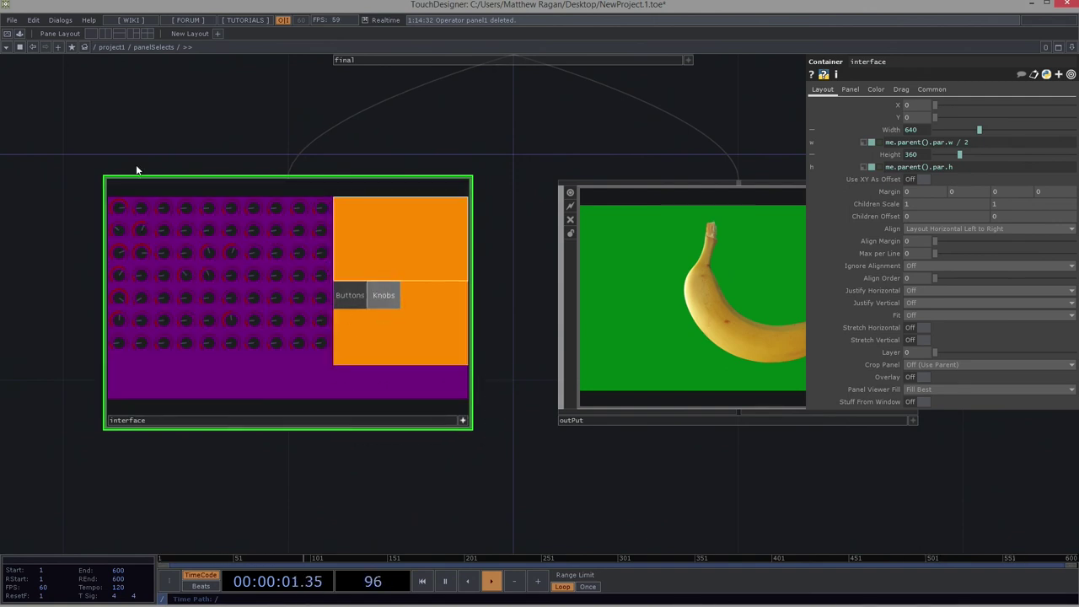
- Test the interface viewer's controls by adjusting knobs, toggling several buttons in the Buttons display, and returning to Knobs
{"action": "left_click_drag", "start_coordinate": [136, 165], "coordinate": [103, 157]}
{"action": "scroll", "coordinate": [134, 207], "scroll_direction": "up", "scroll_amount": 3}
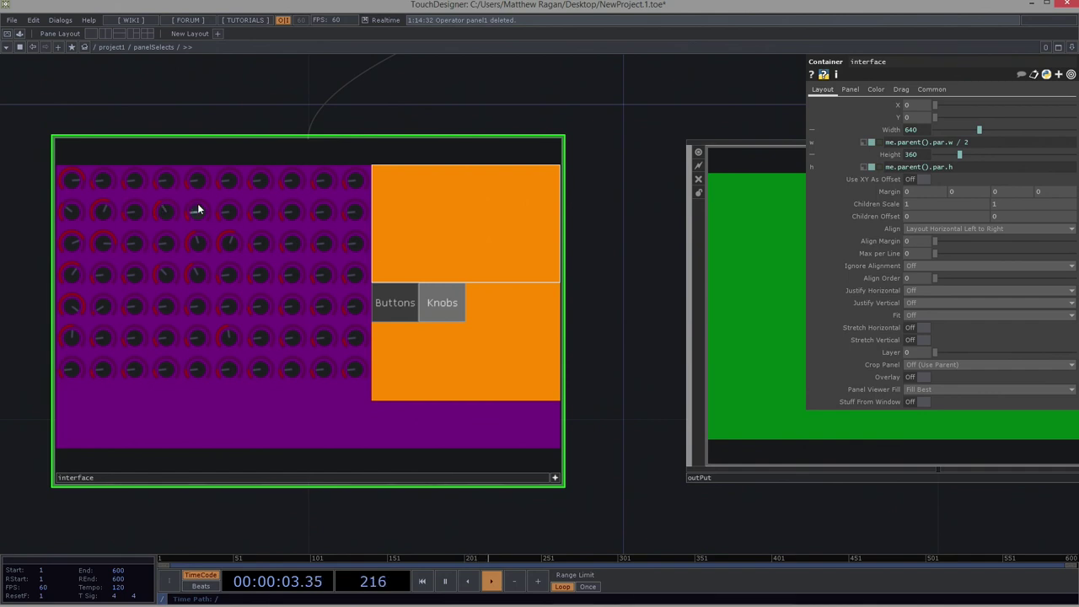
{"action": "left_click", "coordinate": [396, 304]}
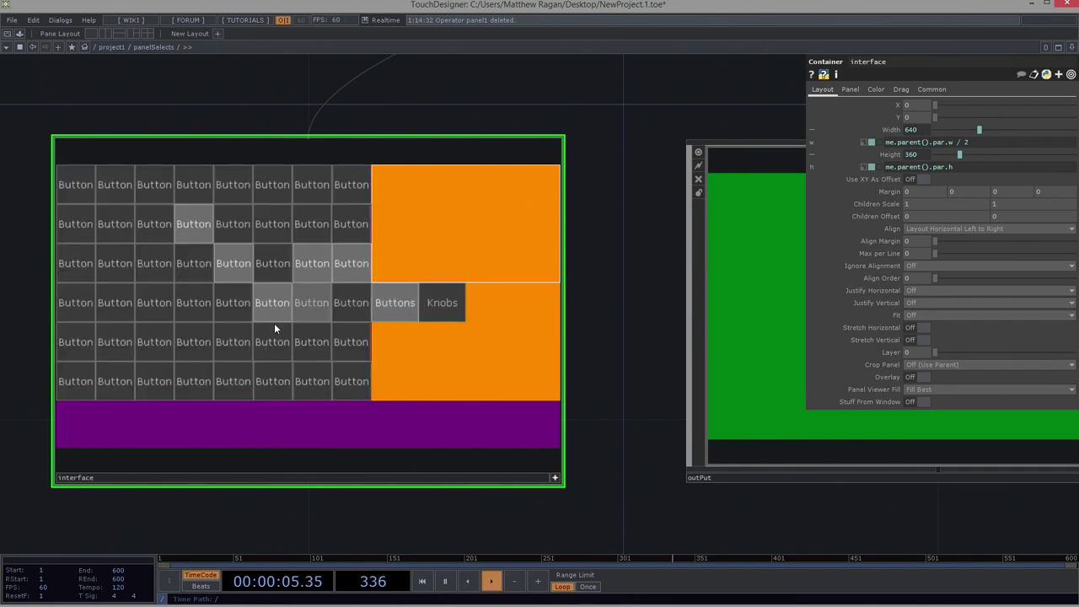
{"action": "left_click", "coordinate": [154, 347]}
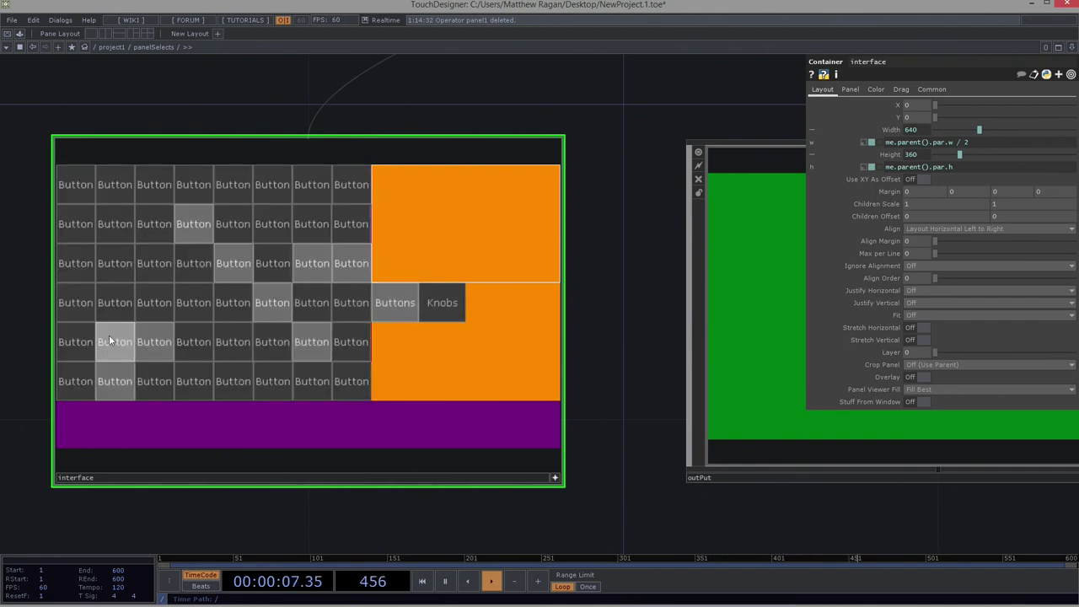
{"action": "left_click", "coordinate": [443, 305]}
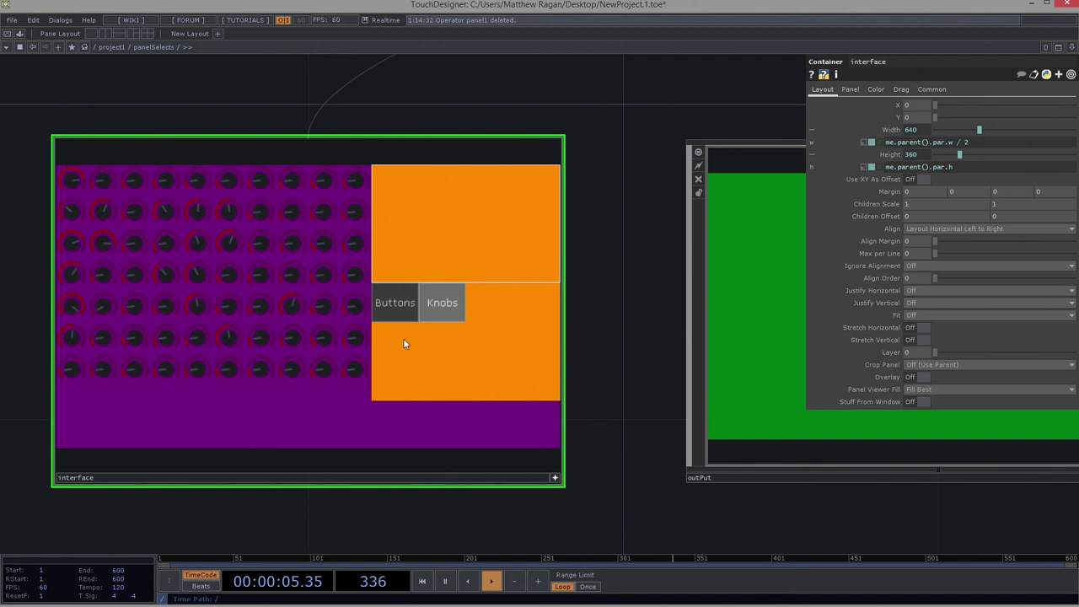
- Review the interface, outPut and final containers and the select1 network inside interface
{"action": "scroll", "coordinate": [531, 304], "scroll_direction": "down", "scroll_amount": 5}
{"action": "left_click_drag", "start_coordinate": [524, 340], "coordinate": [496, 430]}
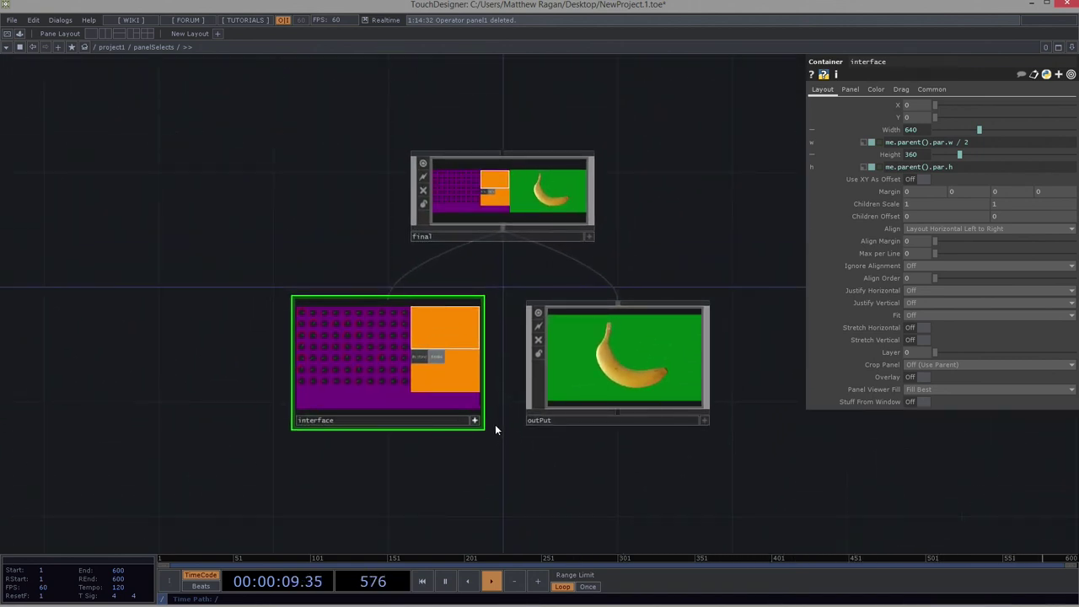
{"action": "scroll", "coordinate": [496, 424], "scroll_direction": "up", "scroll_amount": 3}
{"action": "scroll", "coordinate": [402, 379], "scroll_direction": "down", "scroll_amount": 2}
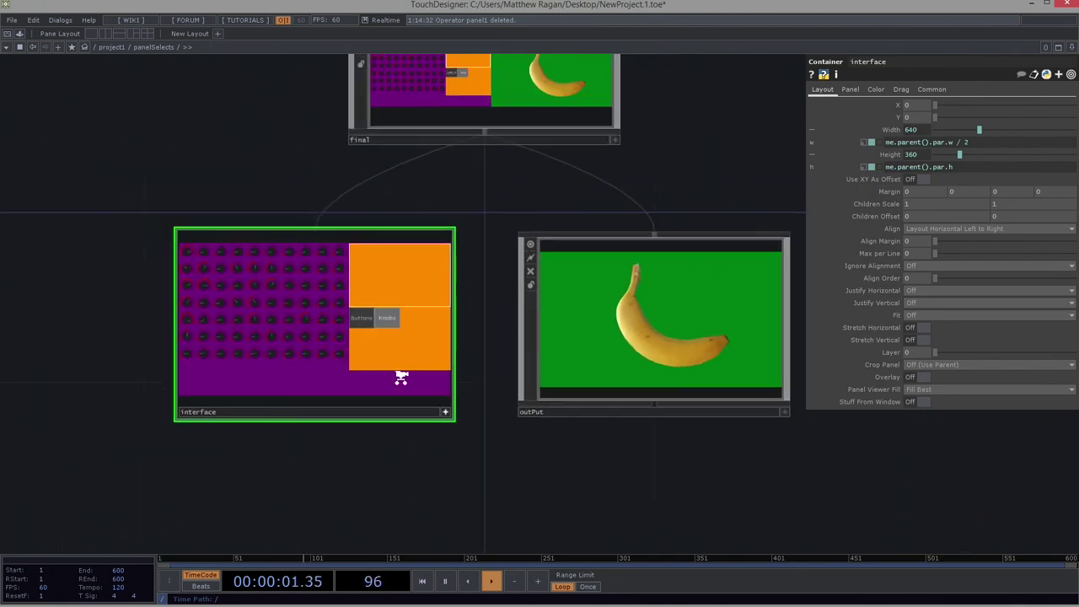
{"action": "scroll", "coordinate": [401, 379], "scroll_direction": "up", "scroll_amount": 5}
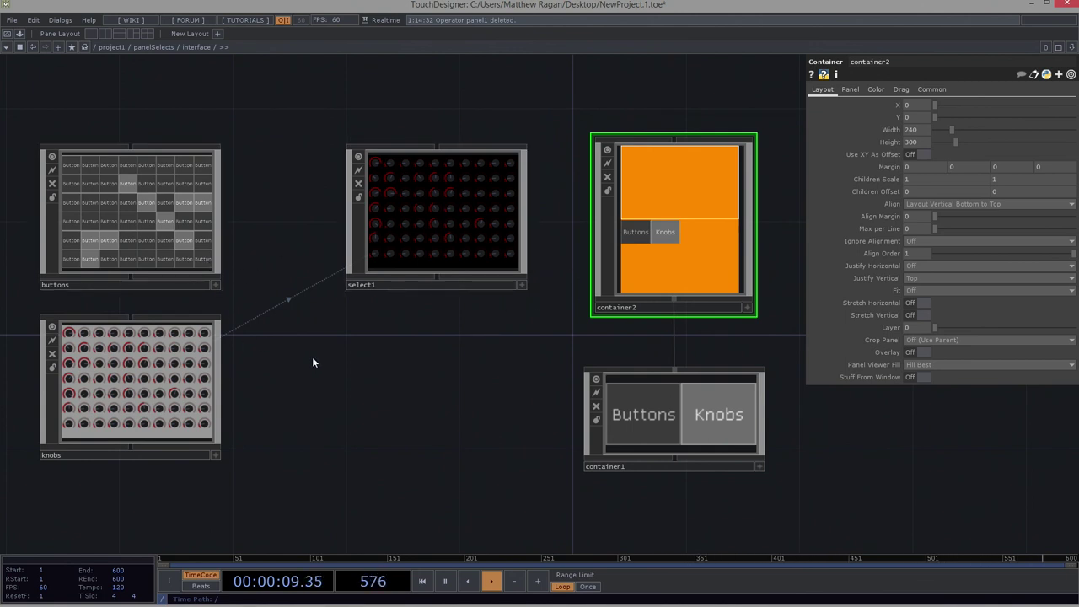
{"action": "scroll", "coordinate": [440, 379], "scroll_direction": "down", "scroll_amount": 5}
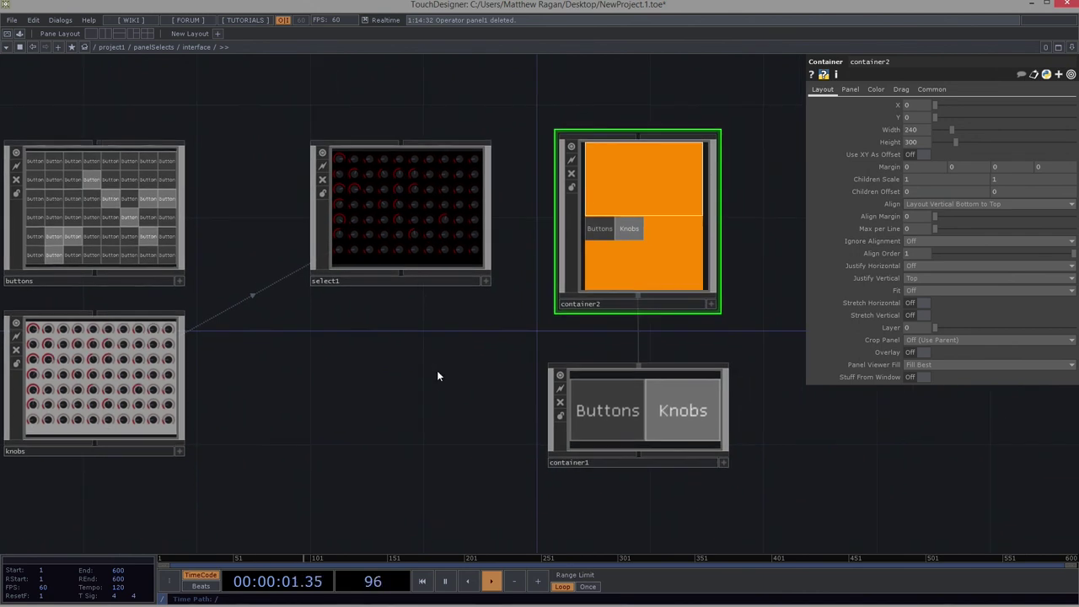
{"action": "scroll", "coordinate": [436, 376], "scroll_direction": "down", "scroll_amount": 10}
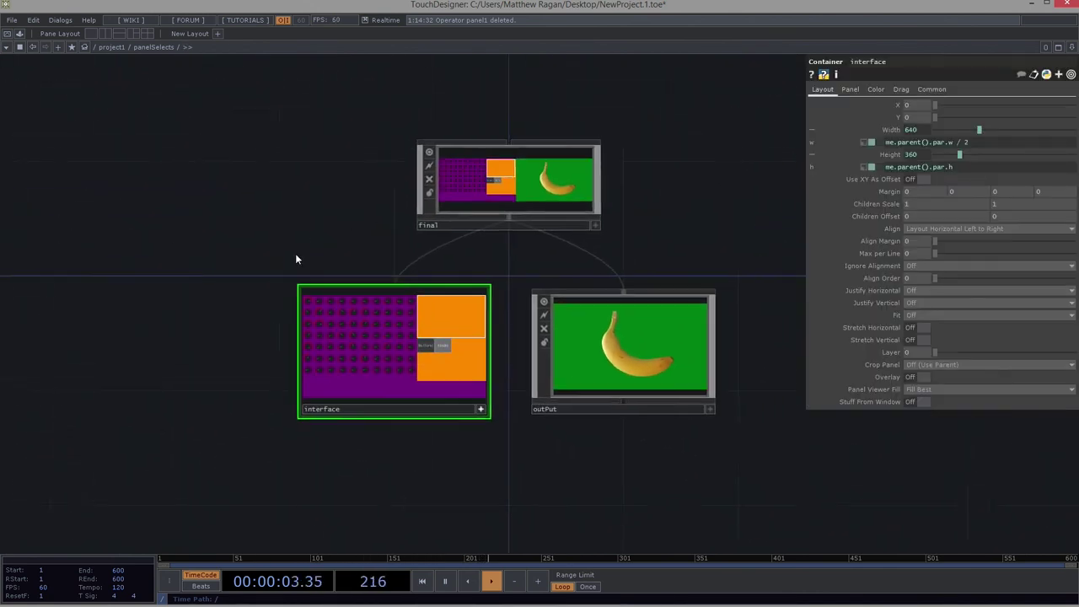
- Open the panelSelects container from project1 in a floating viewer, switch to Buttons, and toggle several buttons to test it
{"action": "scroll", "coordinate": [372, 335], "scroll_direction": "down", "scroll_amount": 3}
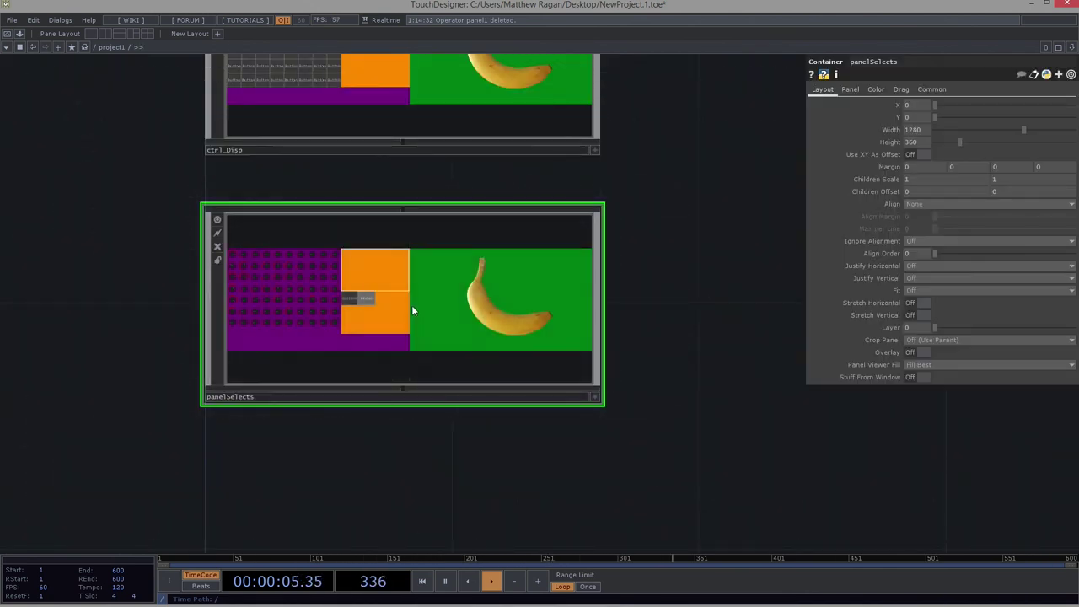
{"action": "right_click", "coordinate": [413, 306]}
{"action": "left_click", "coordinate": [439, 282]}
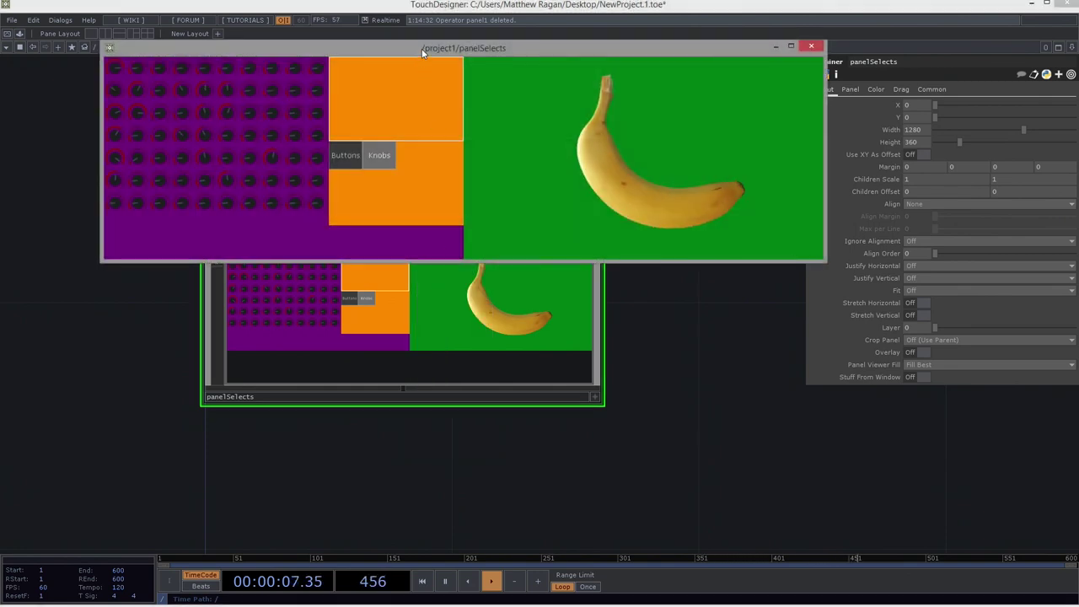
{"action": "left_click_drag", "start_coordinate": [422, 47], "coordinate": [453, 229]}
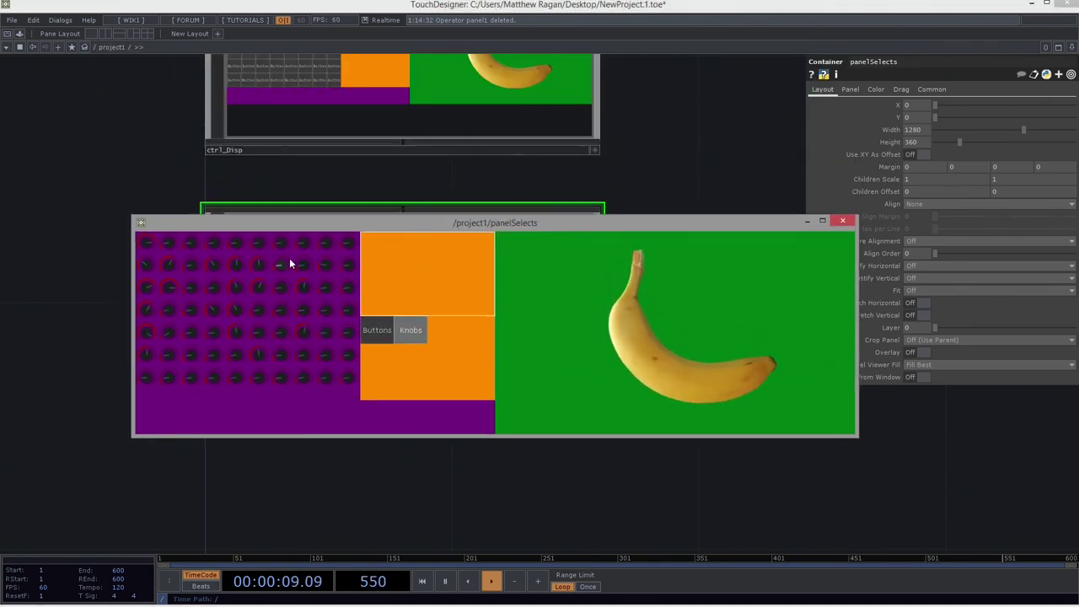
{"action": "left_click", "coordinate": [371, 331]}
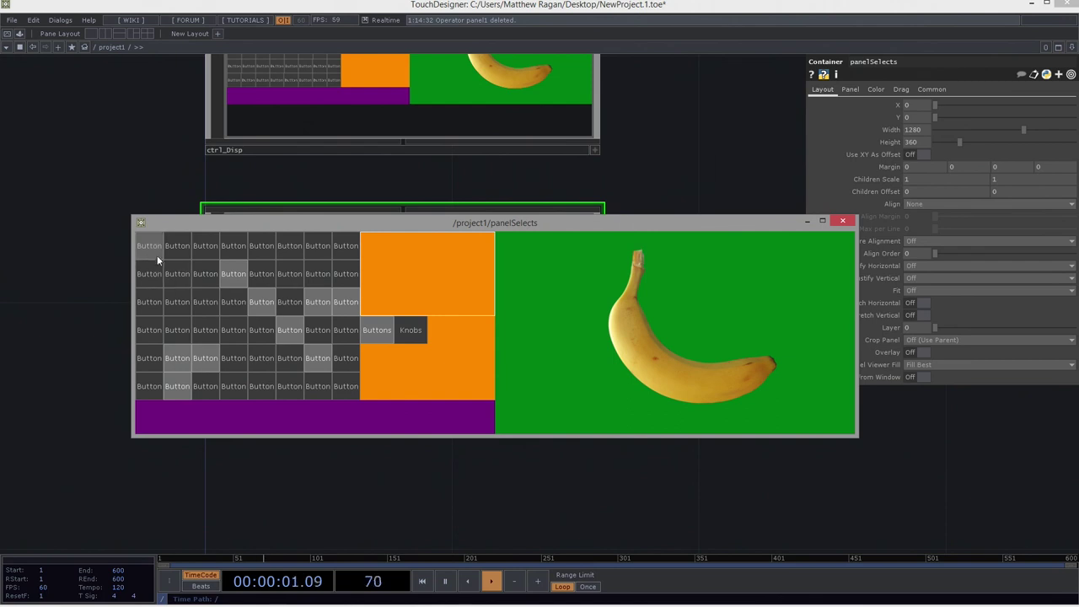
{"action": "left_click", "coordinate": [177, 302]}
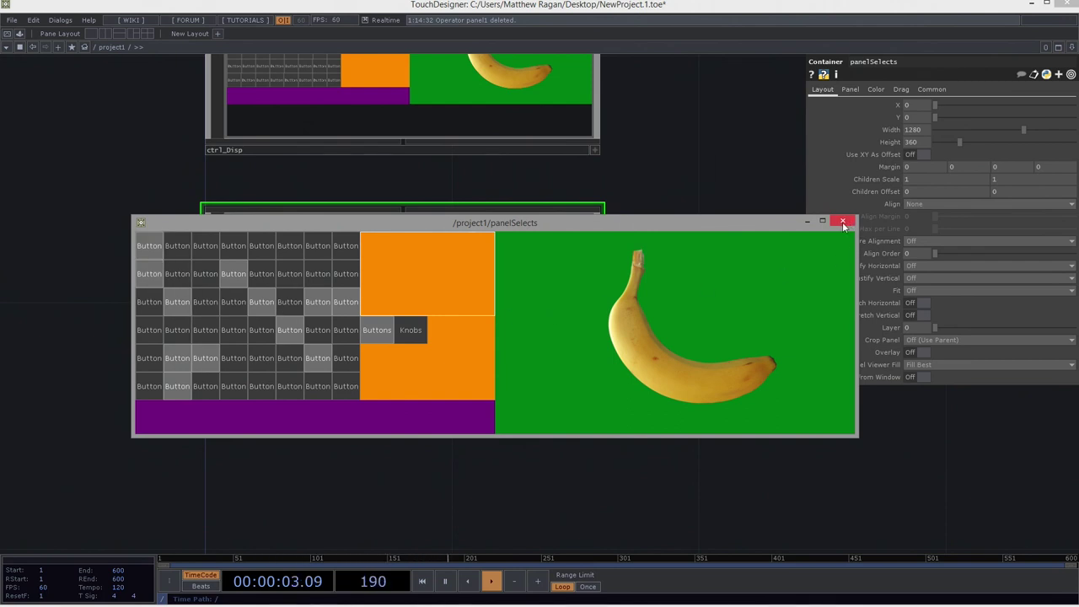